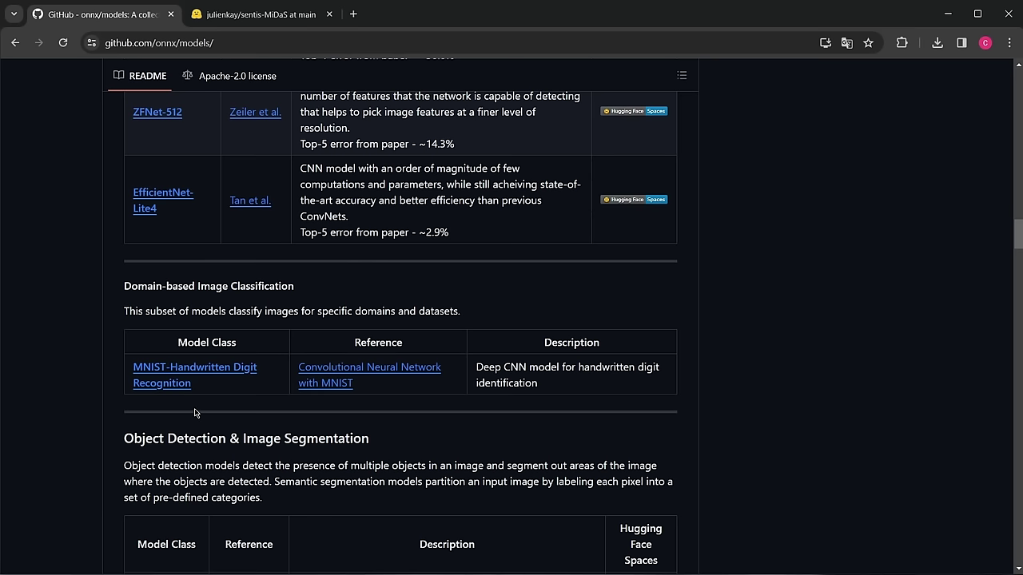
- Open the MNIST-Handwritten Digit Recognition model page and view the mnist-12.onnx file
{"action": "left_click", "coordinate": [164, 374]}
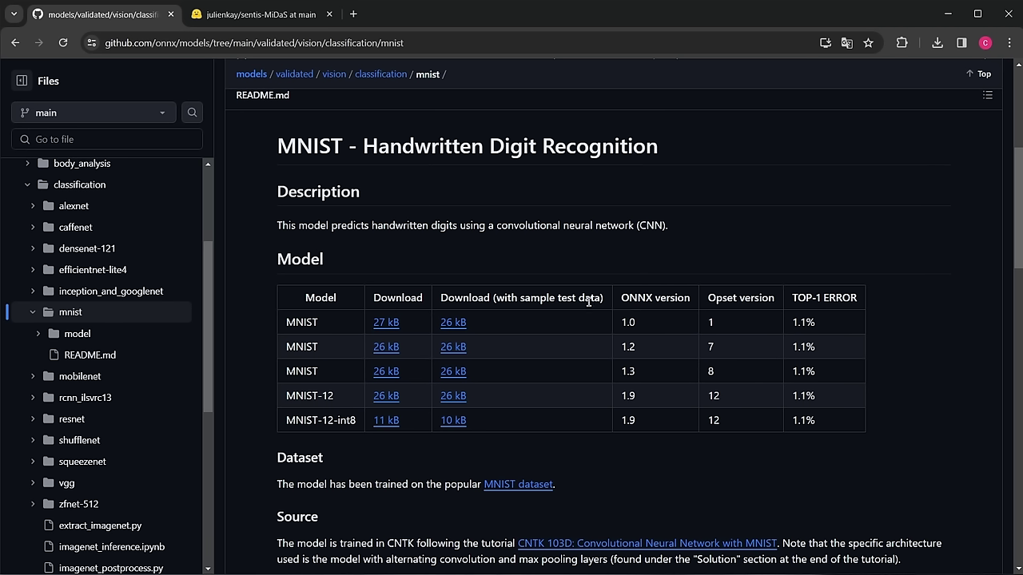
{"action": "left_click", "coordinate": [383, 399]}
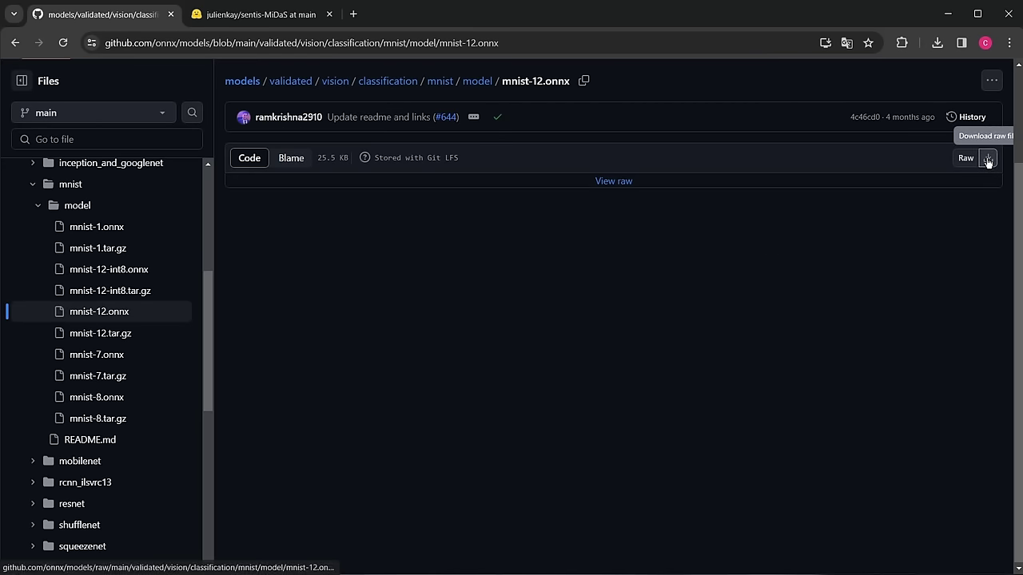
- Return to the model list and view the mosaic-9.onnx file of the Fast Neural Style Transfer models
{"action": "key", "text": "alt+Left"}
{"action": "scroll", "coordinate": [308, 250], "scroll_direction": "down", "scroll_amount": 12}
{"action": "scroll", "coordinate": [308, 250], "scroll_direction": "down", "scroll_amount": 10}
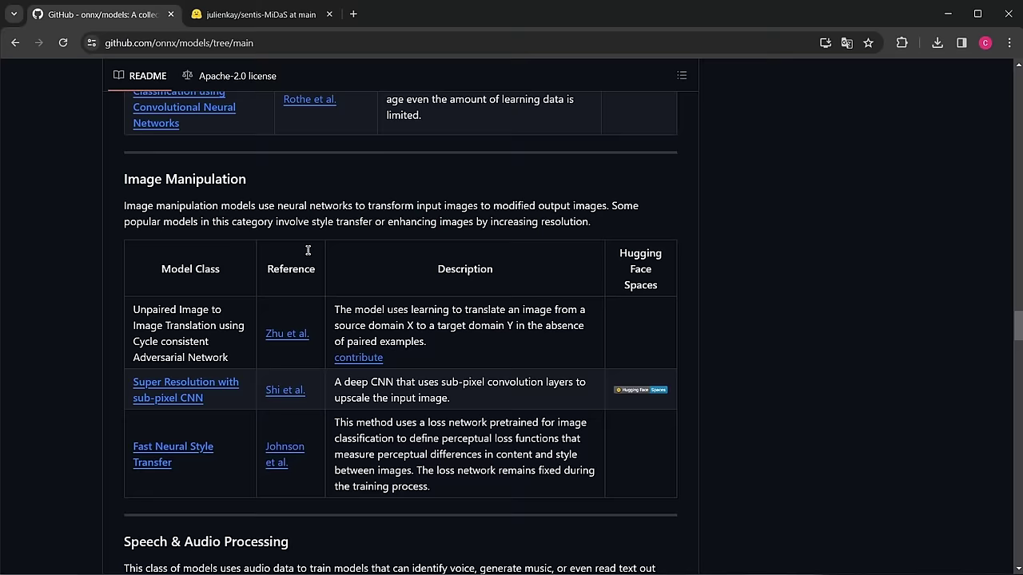
{"action": "scroll", "coordinate": [308, 251], "scroll_direction": "down", "scroll_amount": 1}
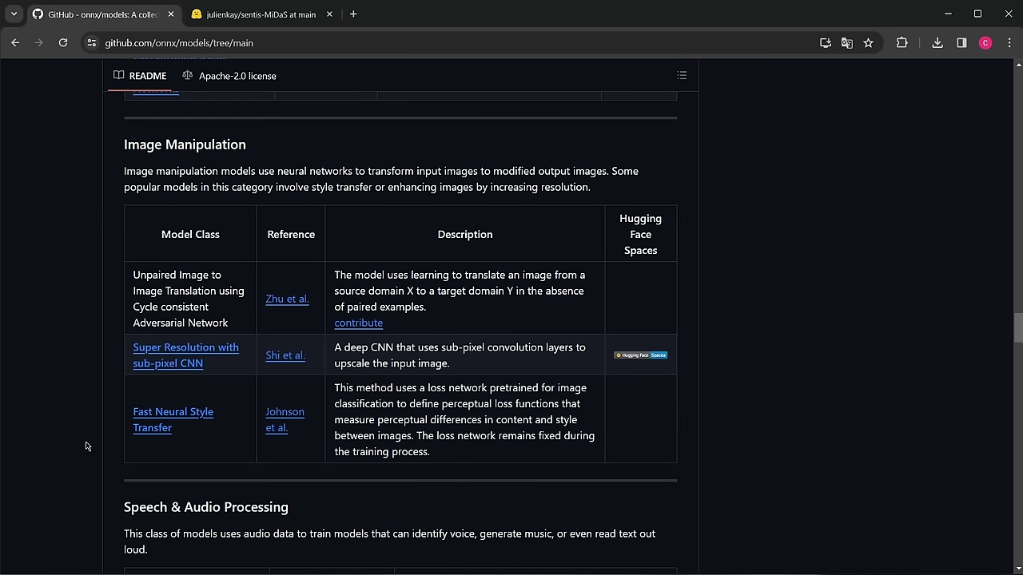
{"action": "left_click", "coordinate": [190, 417]}
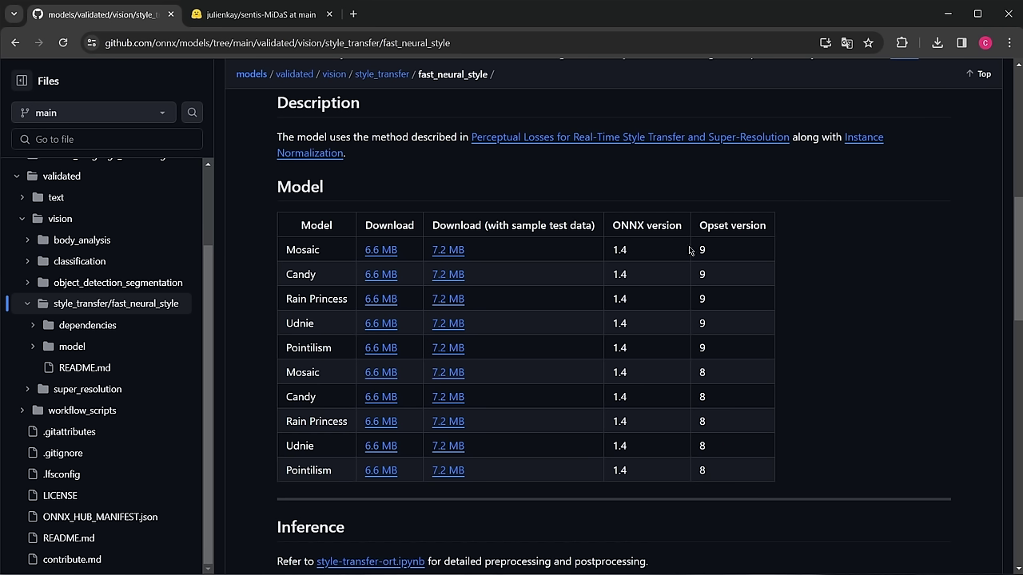
{"action": "left_click", "coordinate": [381, 251]}
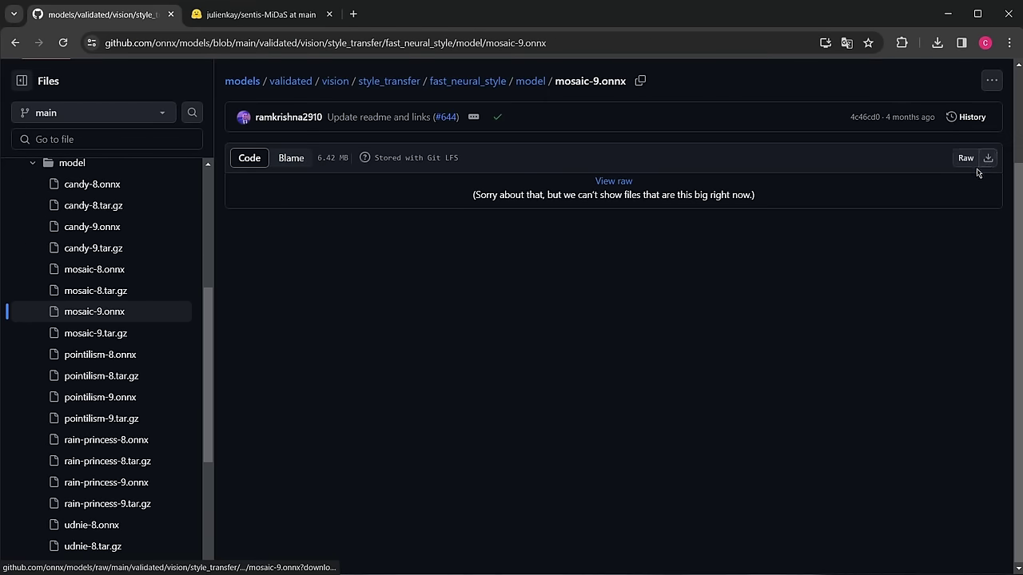
- Download dpt_swin2_base_384.onnx from the onnx folder of the sentis-MiDaS repository on Hugging Face
{"action": "key", "text": "ctrl+Tab"}
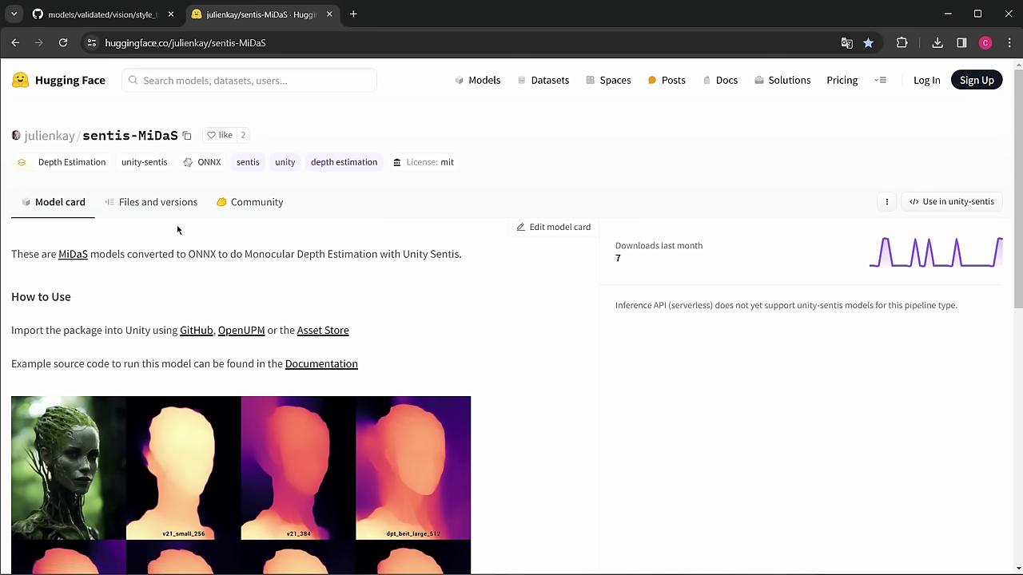
{"action": "left_click", "coordinate": [166, 205]}
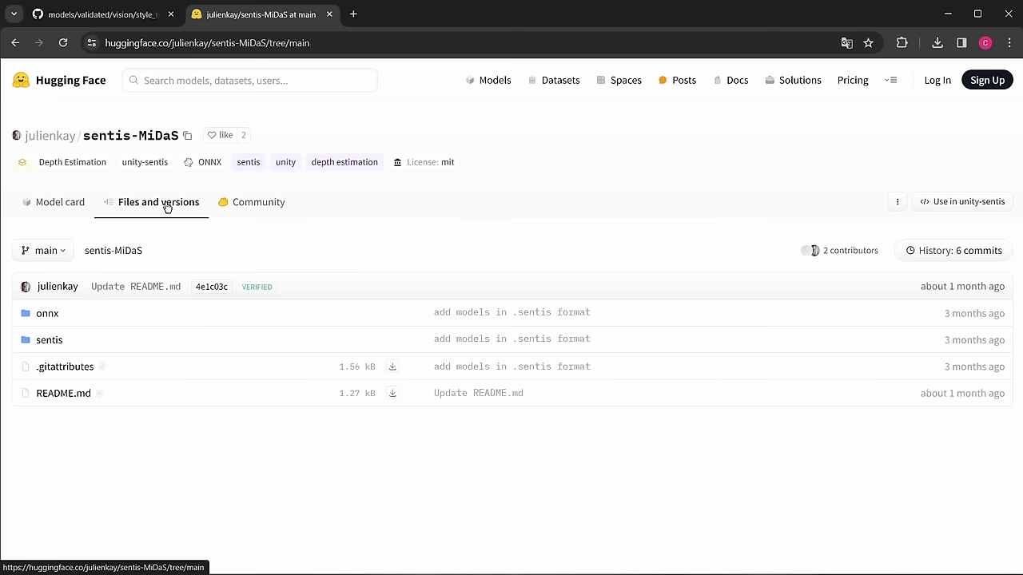
{"action": "left_click", "coordinate": [47, 314]}
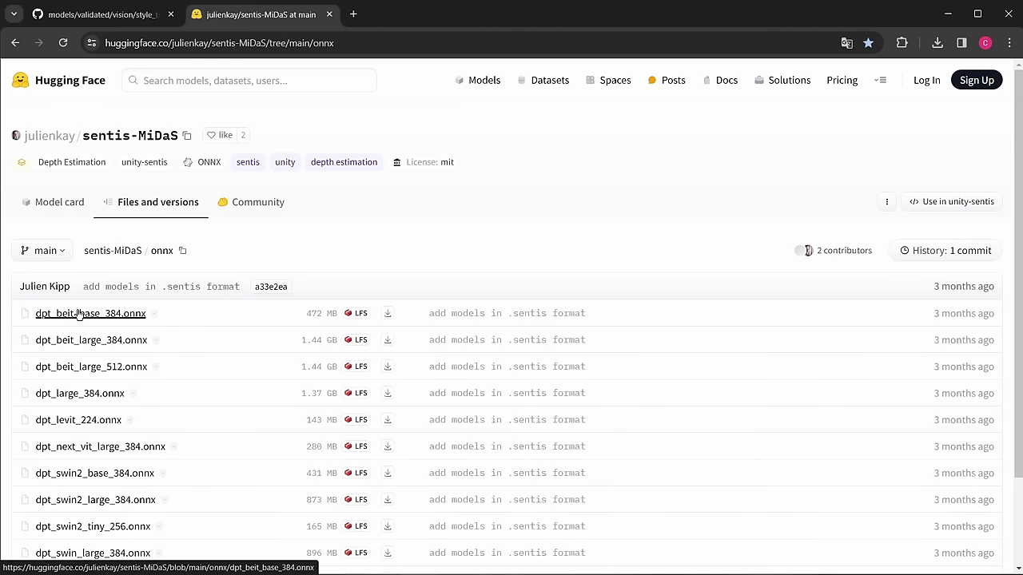
{"action": "scroll", "coordinate": [46, 314], "scroll_direction": "down", "scroll_amount": 2}
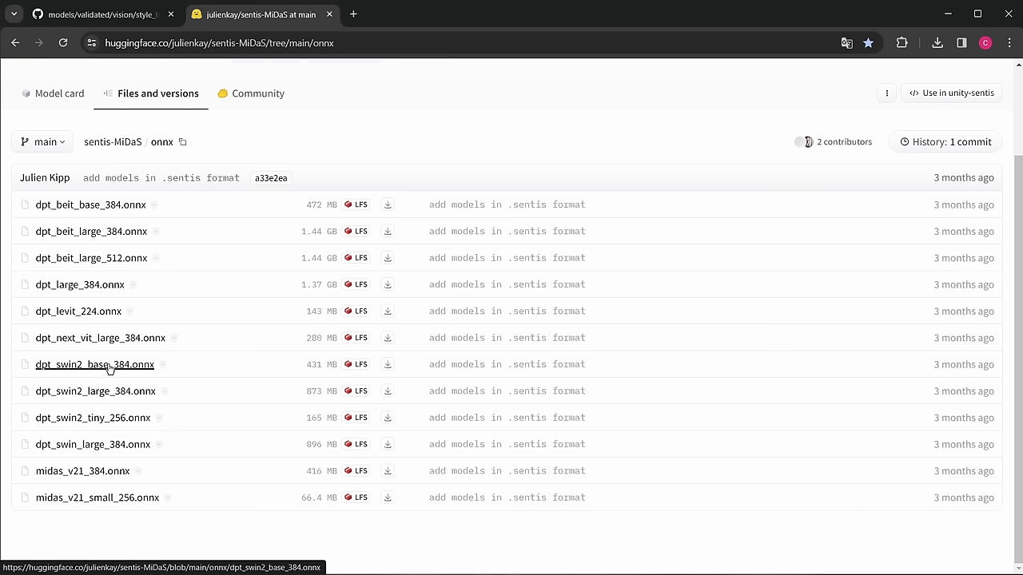
{"action": "left_click", "coordinate": [388, 366]}
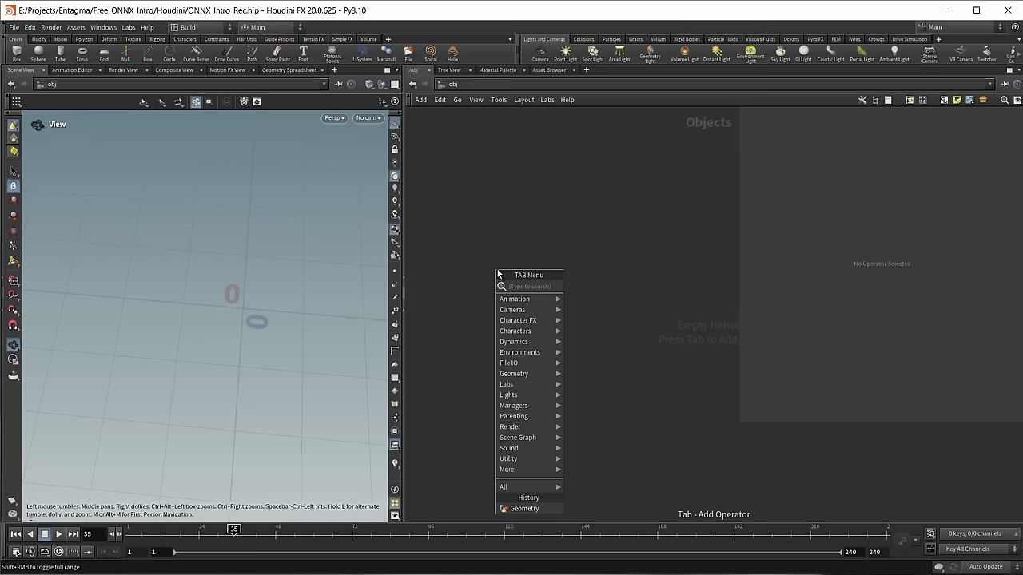
- In Houdini, create a Geometry object and enter its network
{"action": "type", "text": "geo"}
{"action": "key", "text": "Return"}
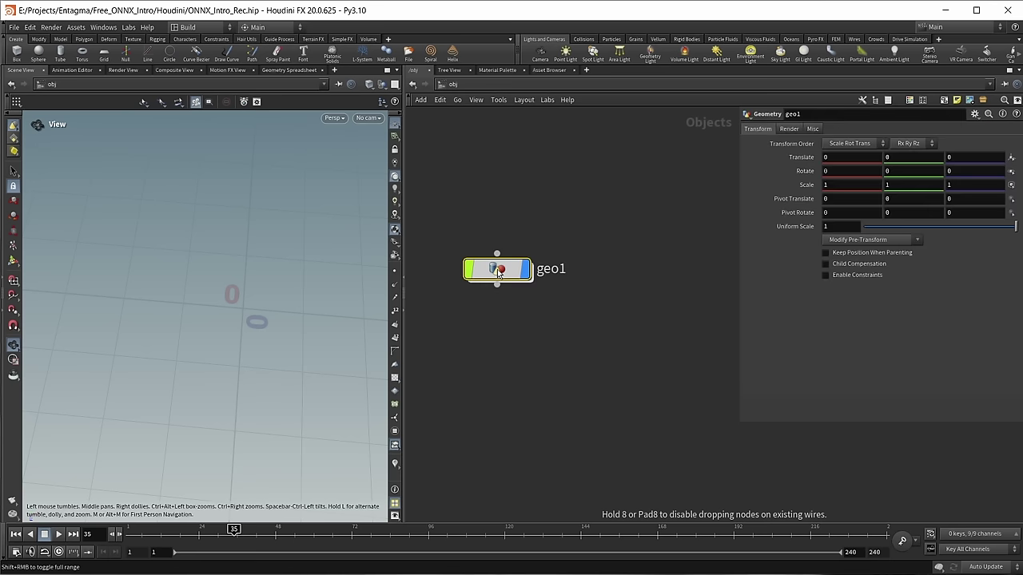
{"action": "double_click", "coordinate": [490, 271]}
- Add an ONNX Inference node to the geometry network and place it in open space
{"action": "key", "text": "Tab"}
{"action": "type", "text": "onn"}
{"action": "key", "text": "Return"}
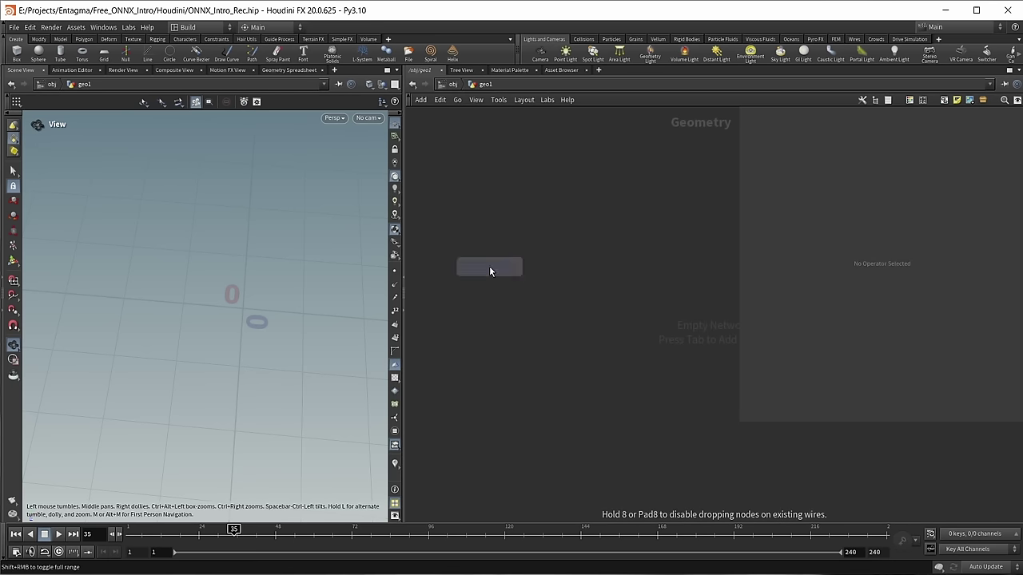
{"action": "left_click", "coordinate": [489, 267]}
{"action": "left_click_drag", "start_coordinate": [490, 269], "coordinate": [536, 312]}
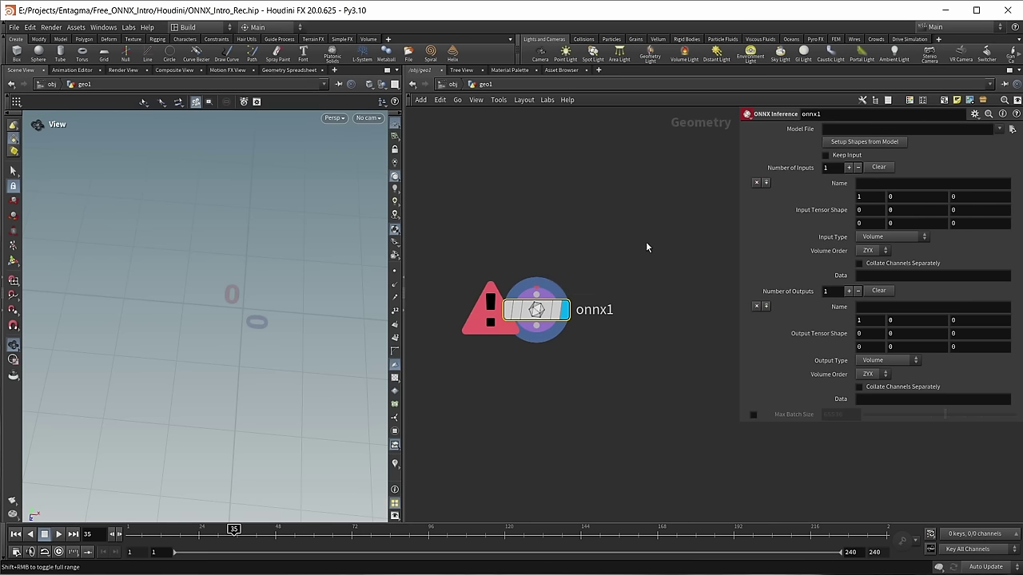
- Load $HIP/onnx/mnist-12.onnx as the ONNX node's model file and set up its tensor shapes from the model
{"action": "left_click_drag", "start_coordinate": [738, 160], "coordinate": [699, 156]}
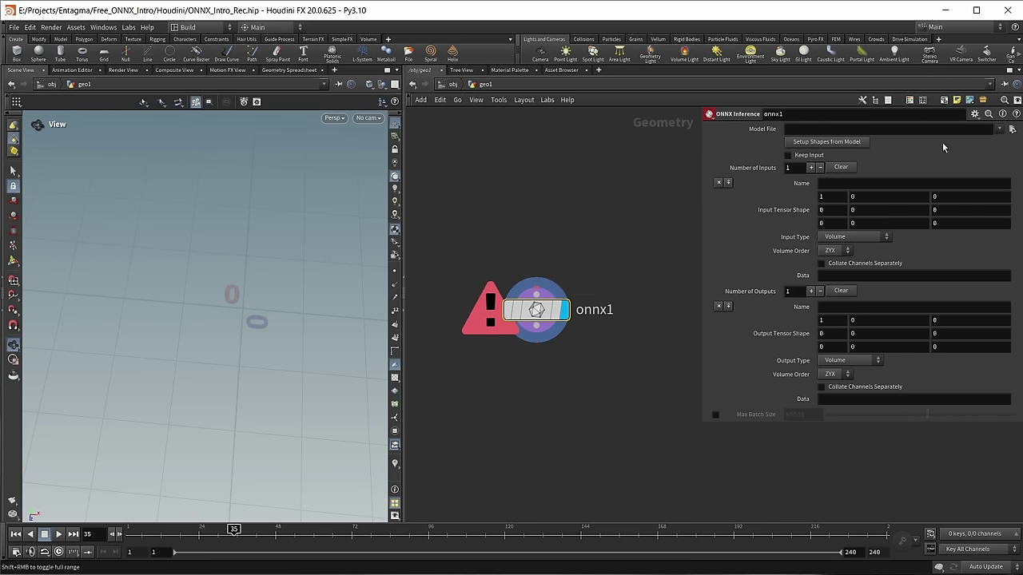
{"action": "left_click", "coordinate": [1012, 130]}
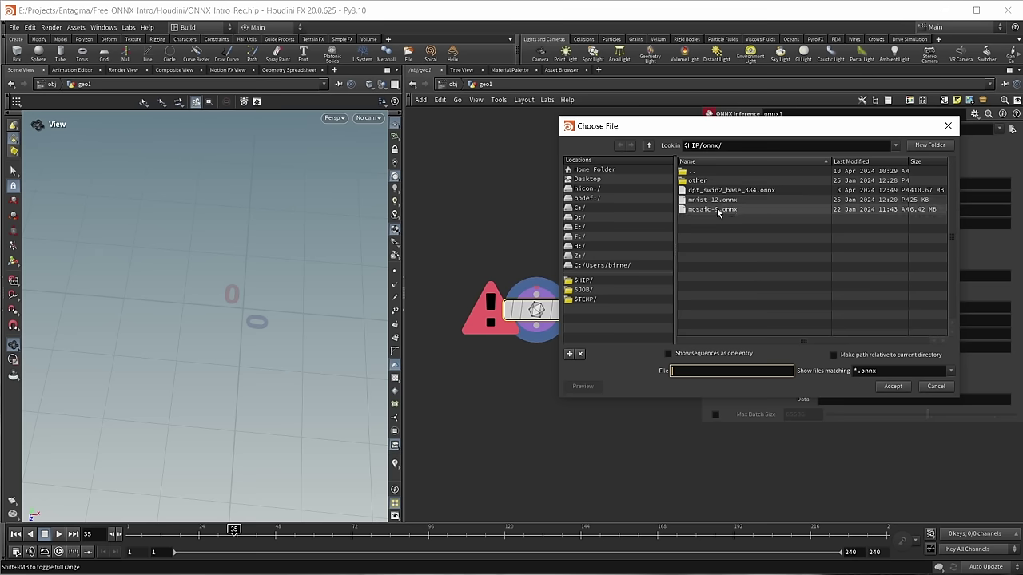
{"action": "left_click", "coordinate": [708, 200]}
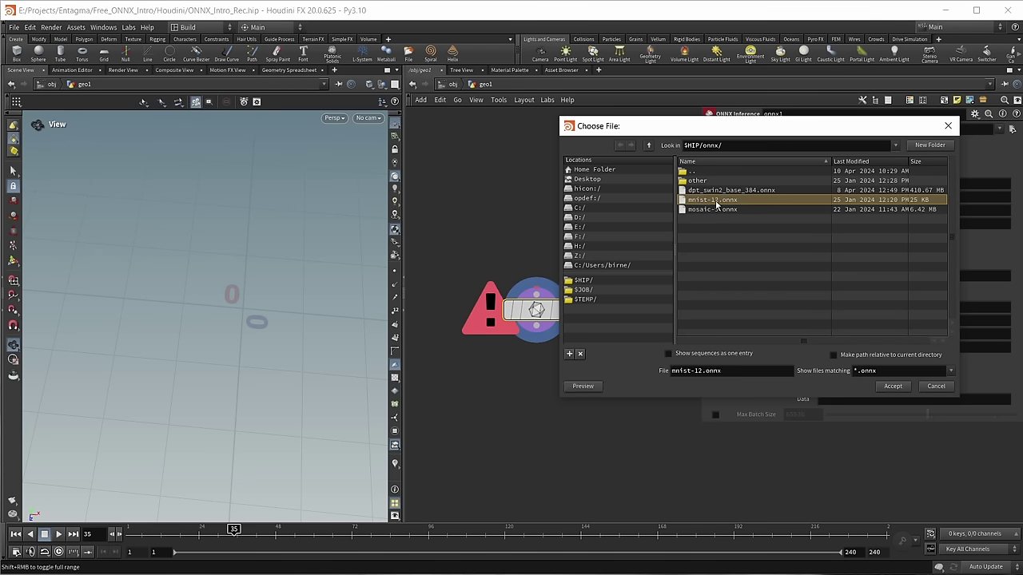
{"action": "left_click", "coordinate": [893, 386]}
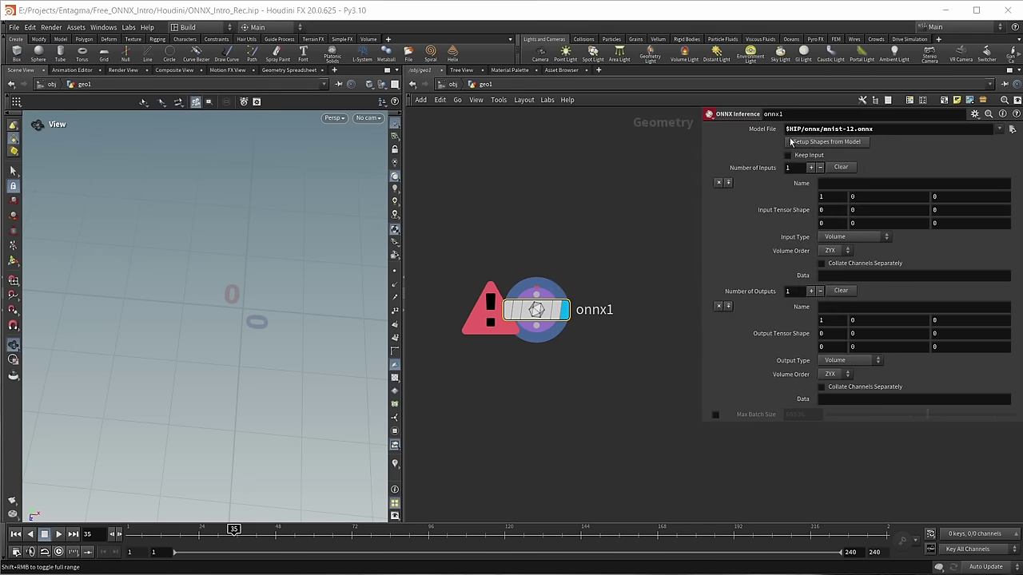
{"action": "left_click", "coordinate": [858, 143]}
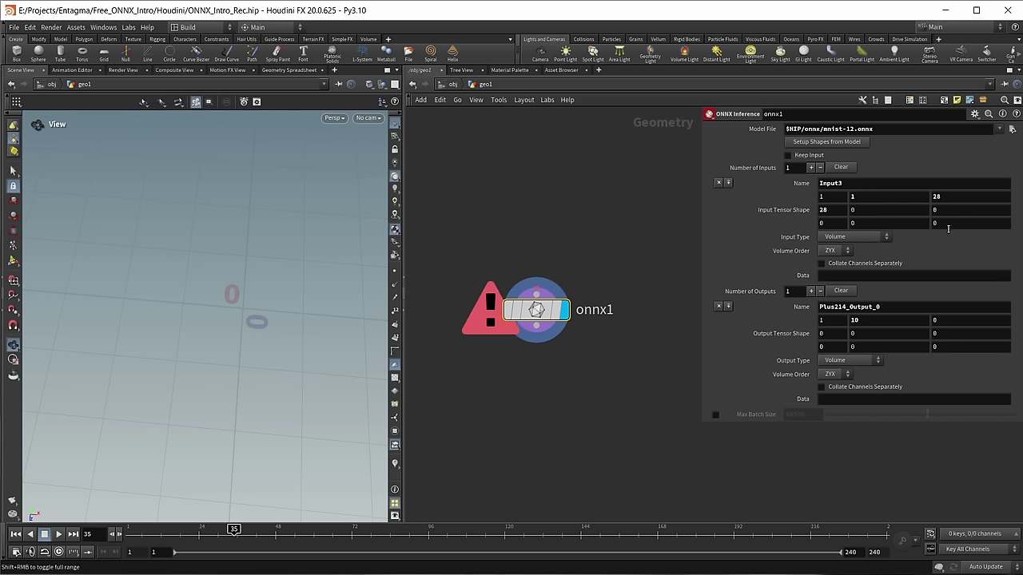
- Examine each dimension of the ONNX node's input tensor shape and its output tensor shape
{"action": "left_click", "coordinate": [868, 196]}
{"action": "key", "text": "Tab"}
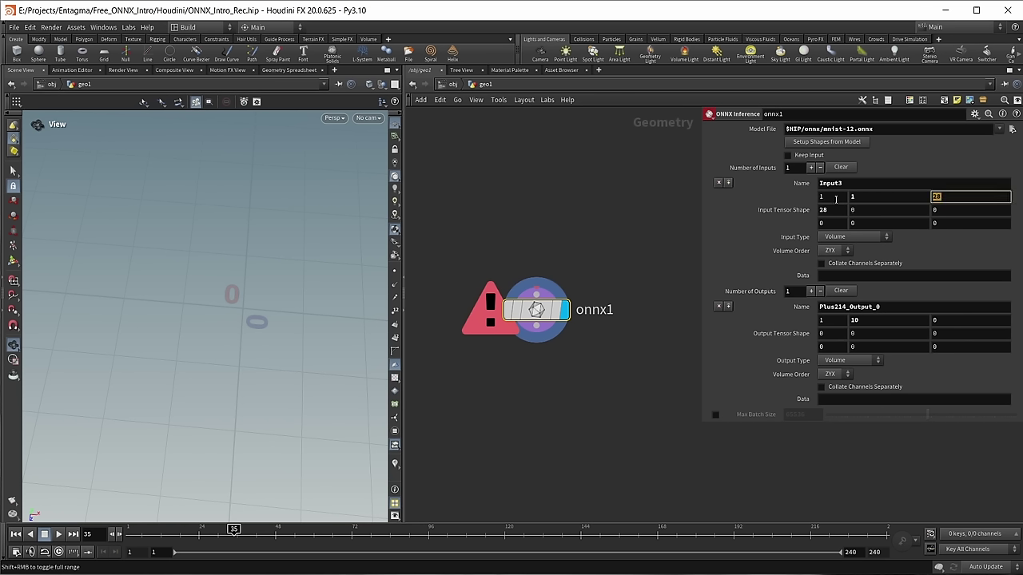
{"action": "left_click", "coordinate": [838, 197]}
{"action": "key", "text": "Tab"}
{"action": "key", "text": "Tab"}
{"action": "key", "text": "Tab"}
{"action": "key", "text": "Tab"}
{"action": "key", "text": "Tab"}
{"action": "key", "text": "Tab"}
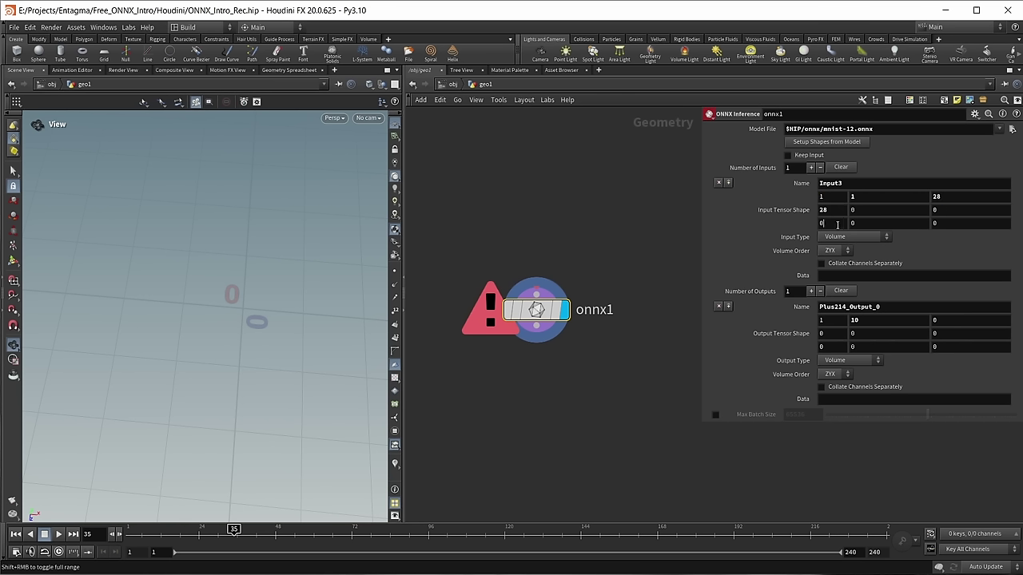
{"action": "key", "text": "Tab"}
{"action": "key", "text": "Tab"}
{"action": "left_click", "coordinate": [828, 192]}
{"action": "key", "text": "Return"}
{"action": "left_click", "coordinate": [882, 197]}
{"action": "left_click", "coordinate": [952, 197]}
{"action": "left_click", "coordinate": [821, 210]}
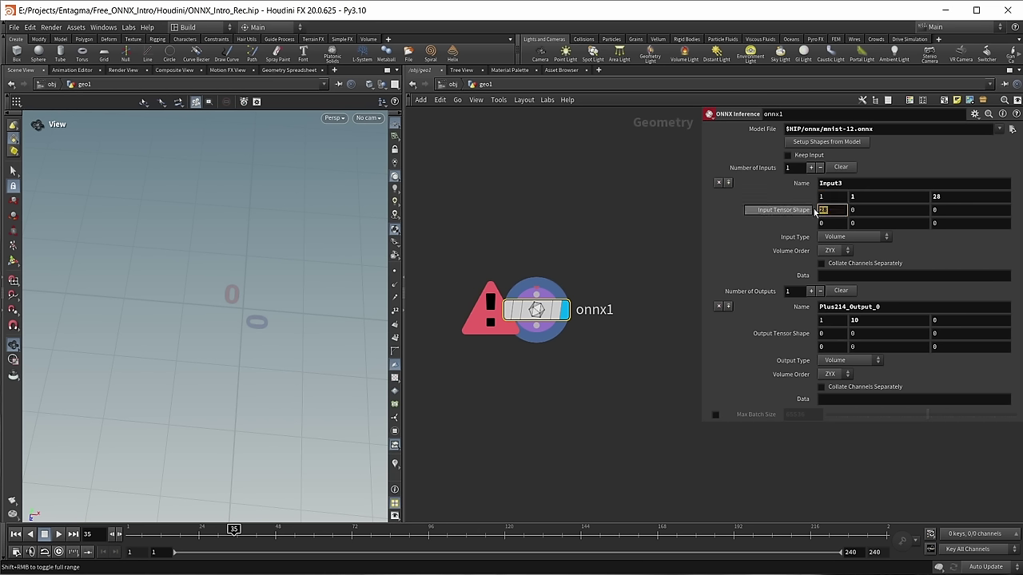
{"action": "key", "text": "Return"}
{"action": "left_click", "coordinate": [884, 200]}
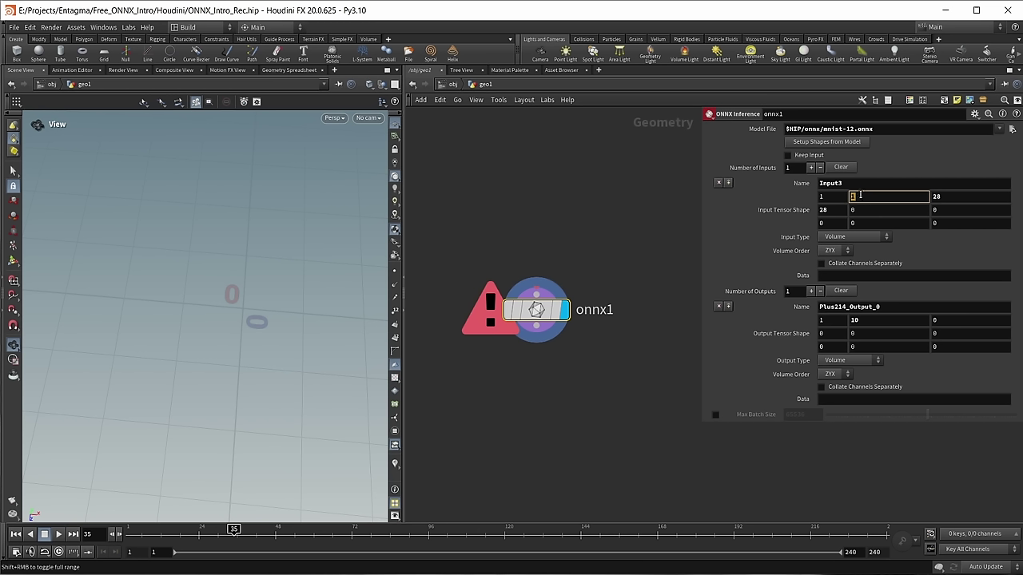
{"action": "key", "text": "Tab"}
{"action": "key", "text": "Tab"}
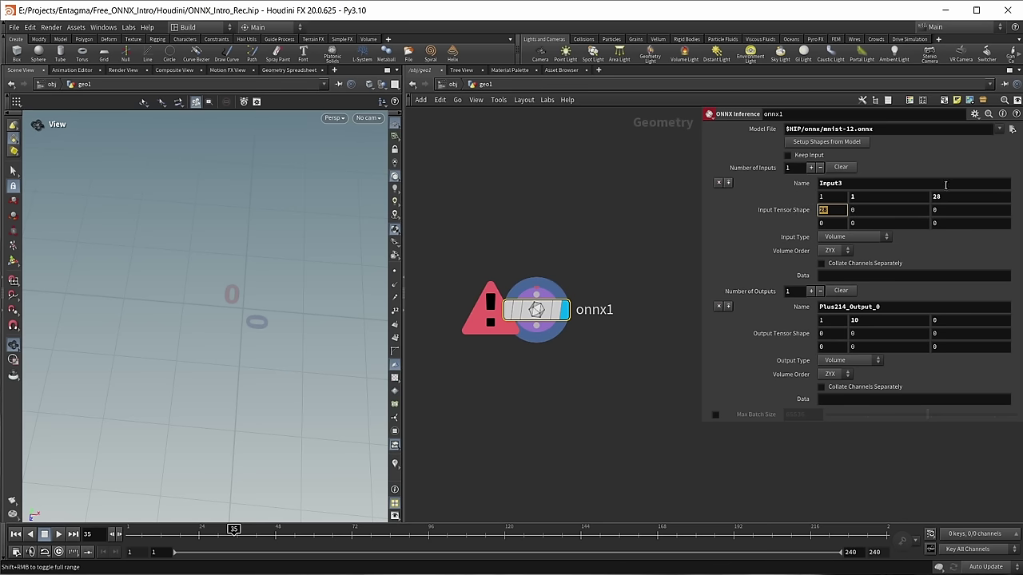
{"action": "left_click", "coordinate": [836, 321]}
{"action": "key", "text": "Tab"}
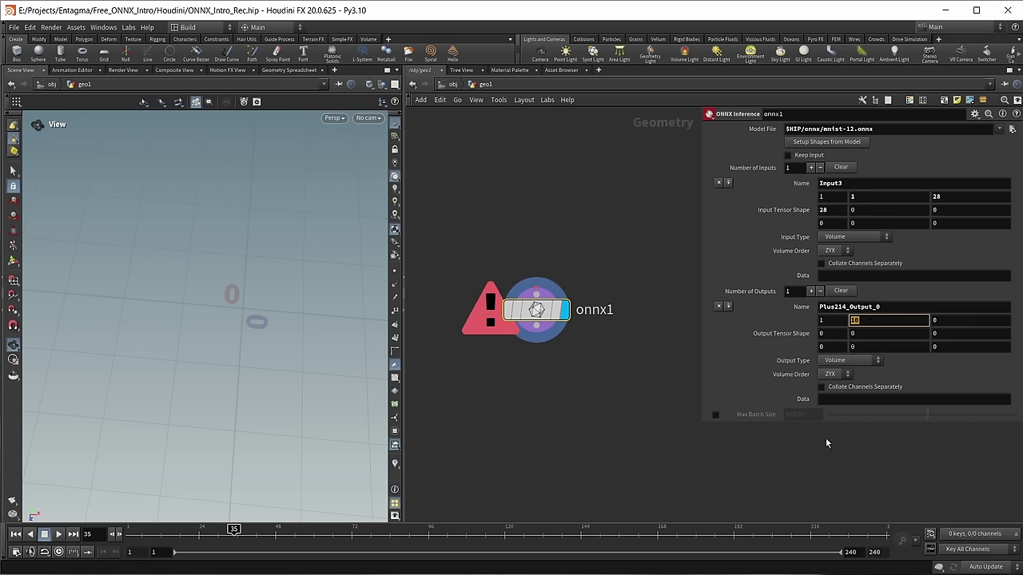
- Add a Grid node above the ONNX Inference node
{"action": "middle_click_drag", "start_coordinate": [506, 143], "coordinate": [529, 186]}
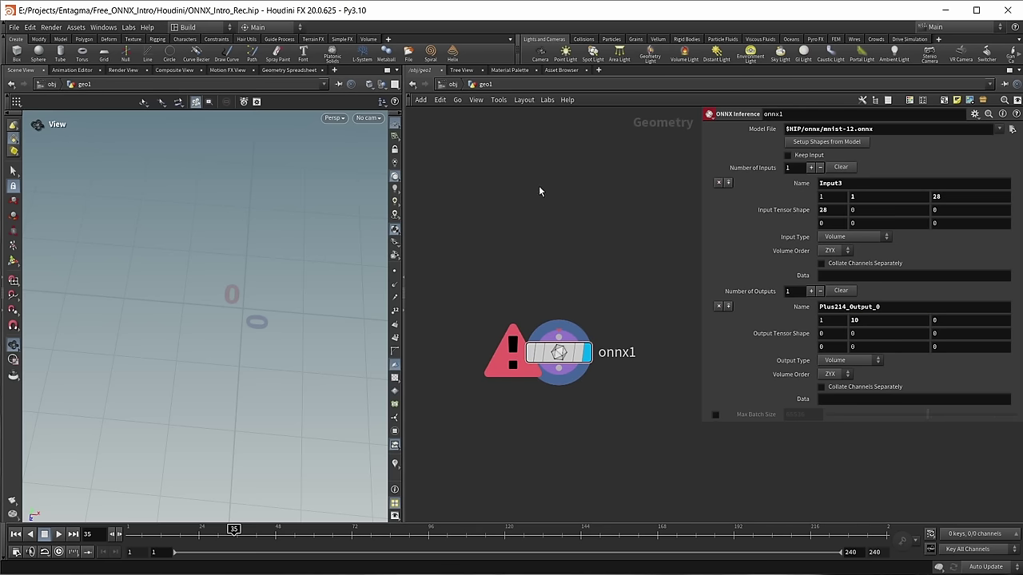
{"action": "key", "text": "Tab"}
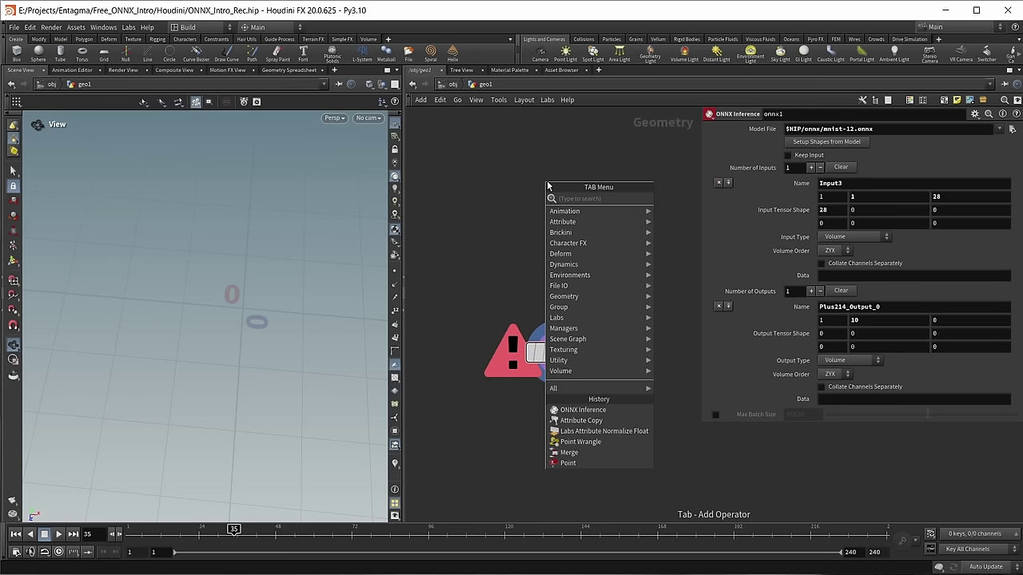
{"action": "type", "text": "grid"}
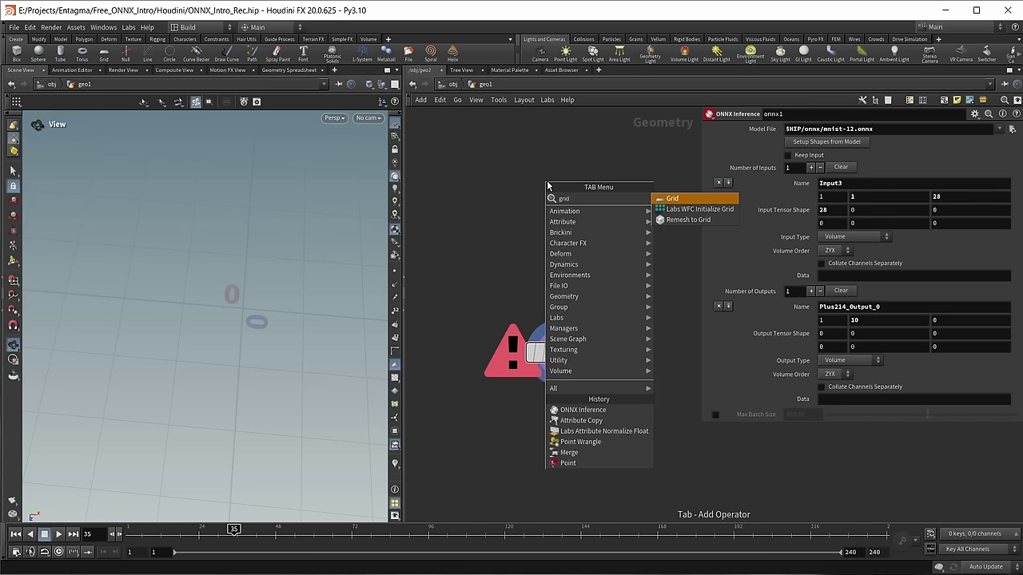
{"action": "key", "text": "Return"}
{"action": "left_click", "coordinate": [548, 181]}
- Set the grid to 28 rows and 28 columns
{"action": "middle_click_drag", "start_coordinate": [769, 169], "coordinate": [719, 149]}
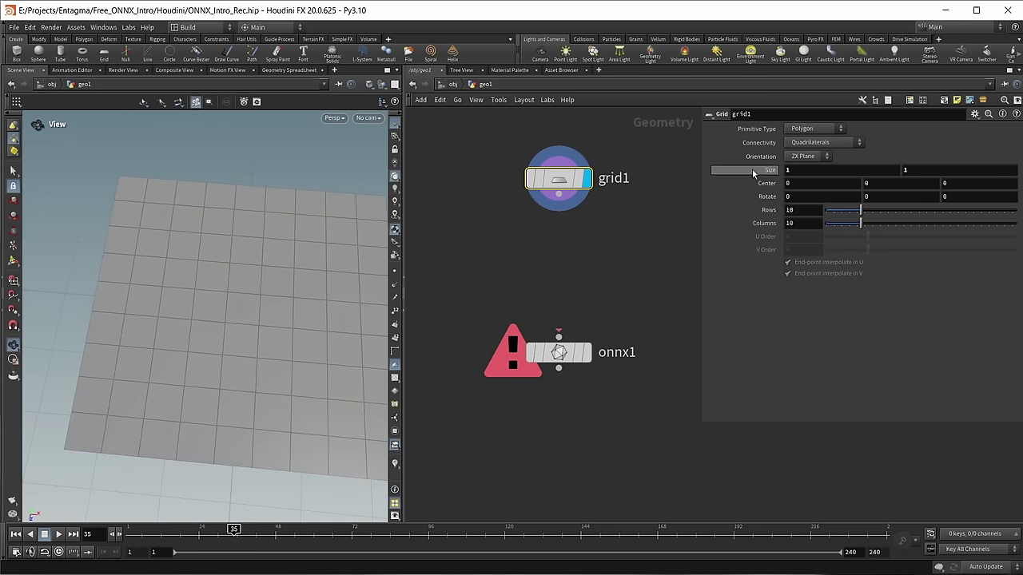
{"action": "left_click", "coordinate": [808, 210]}
{"action": "type", "text": "28"}
{"action": "key", "text": "Tab"}
{"action": "type", "text": "28"}
{"action": "key", "text": "Return"}
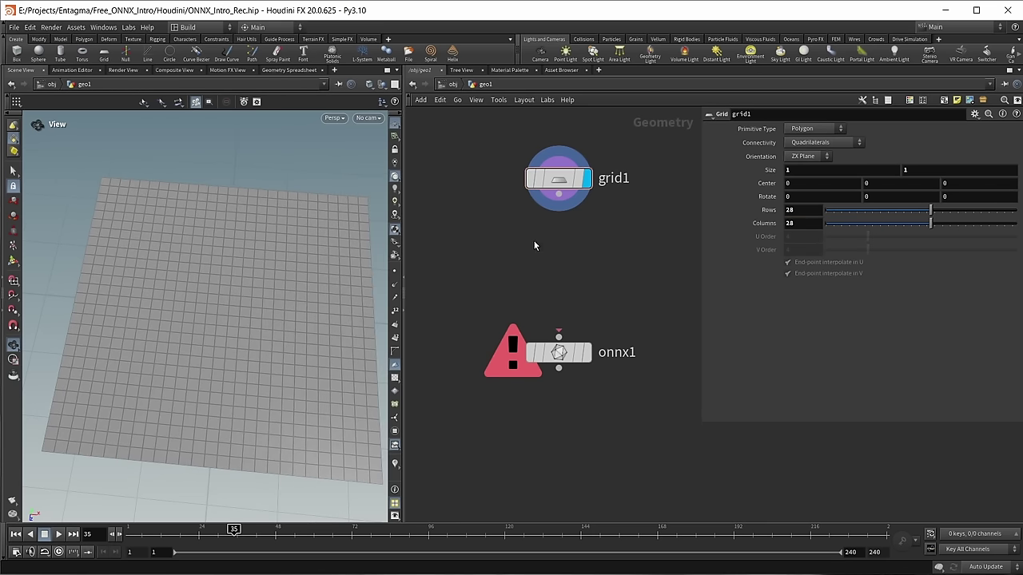
- Add a Paint a Mask node below the grid and wire the grid into it
{"action": "key", "text": "Tab"}
{"action": "type", "text": "pao"}
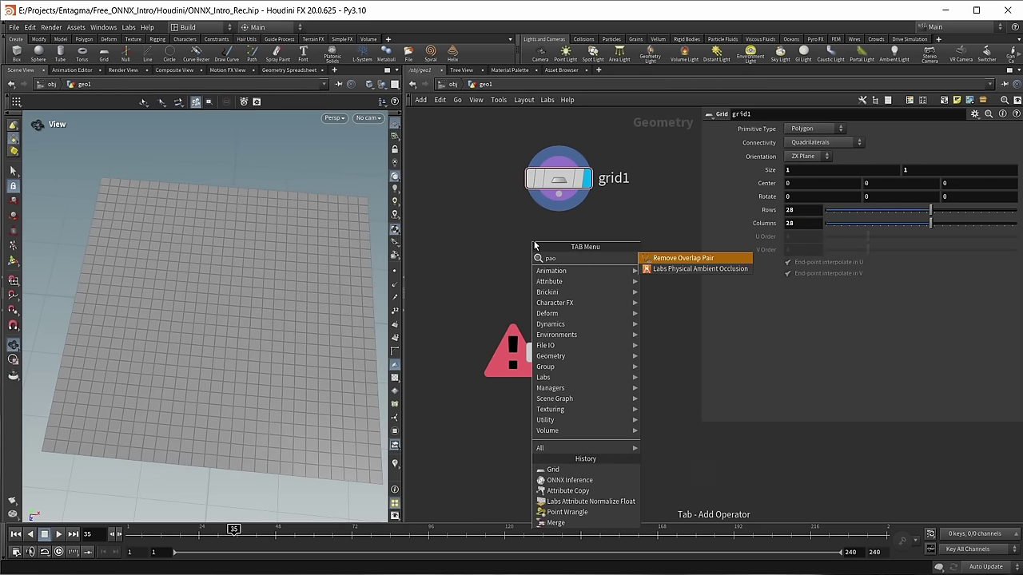
{"action": "key", "text": "BackSpace"}
{"action": "type", "text": "int"}
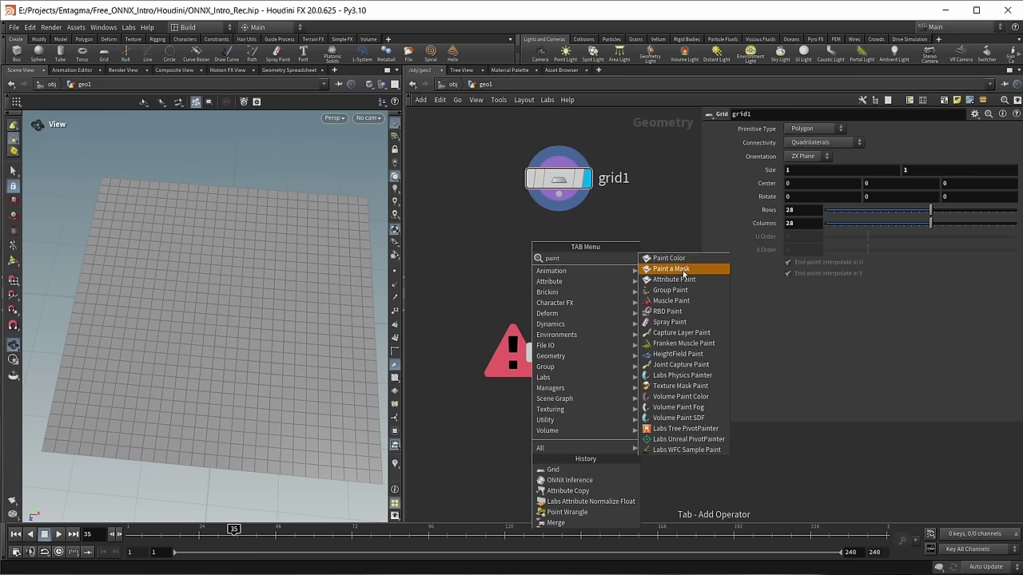
{"action": "left_click", "coordinate": [677, 269]}
{"action": "left_click", "coordinate": [551, 268]}
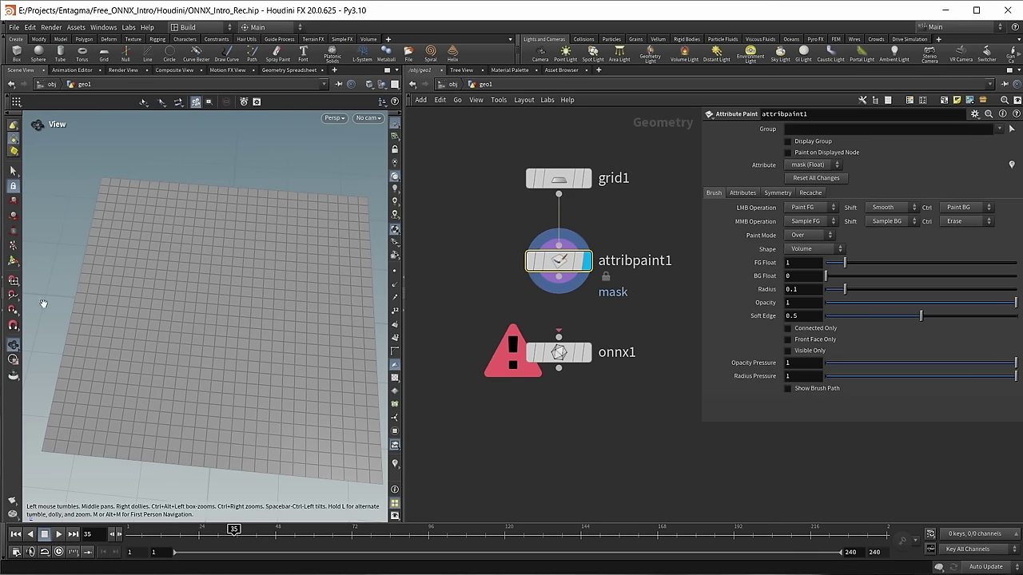
- Reduce the mask brush radius to 0.055045 and paint a diagonal stroke across the upper part of the grid
{"action": "left_click", "coordinate": [14, 262]}
{"action": "scroll", "coordinate": [230, 243], "scroll_direction": "down", "scroll_amount": 5}
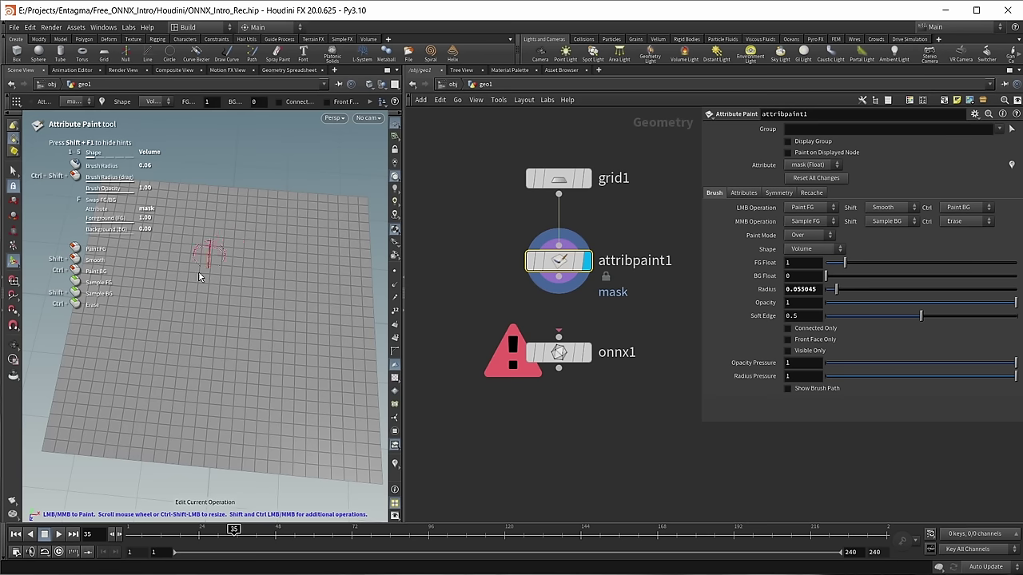
{"action": "left_click_drag", "start_coordinate": [152, 319], "coordinate": [236, 212]}
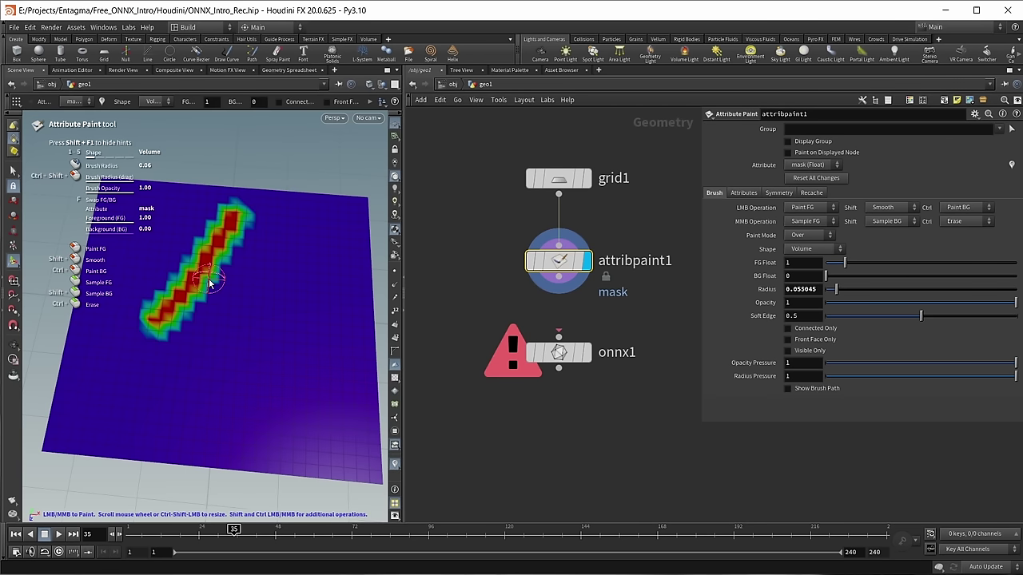
- Reset all painted changes on the grid, paint the digit 4 into the mask, and leave the paint tool
{"action": "left_click", "coordinate": [819, 181]}
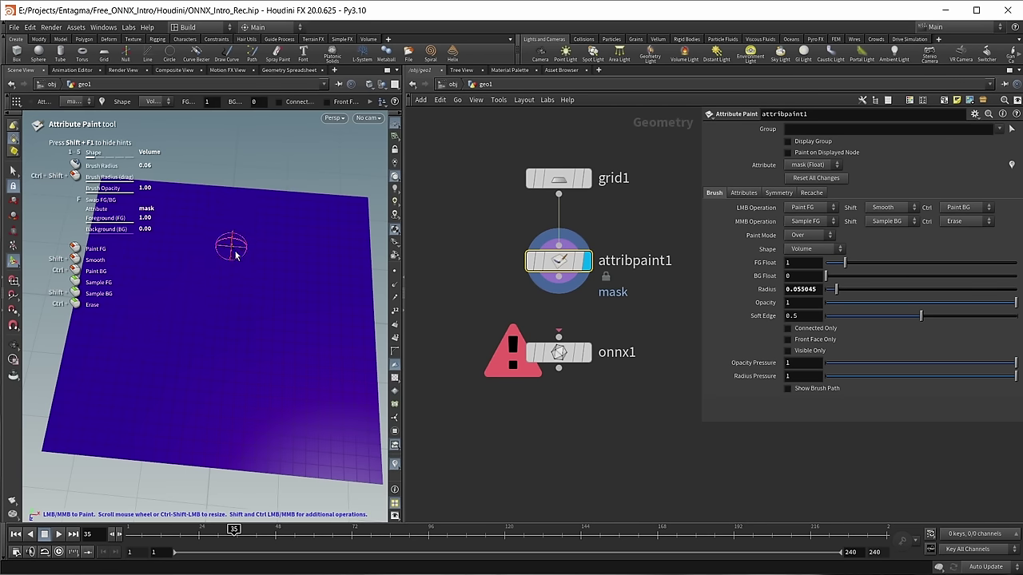
{"action": "mouse_move", "coordinate": [229, 223]}
{"action": "left_mouse_down"}
{"action": "mouse_move", "coordinate": [136, 339]}
{"action": "mouse_move", "coordinate": [295, 360]}
{"action": "left_mouse_up"}
{"action": "left_click_drag", "start_coordinate": [265, 293], "coordinate": [236, 427]}
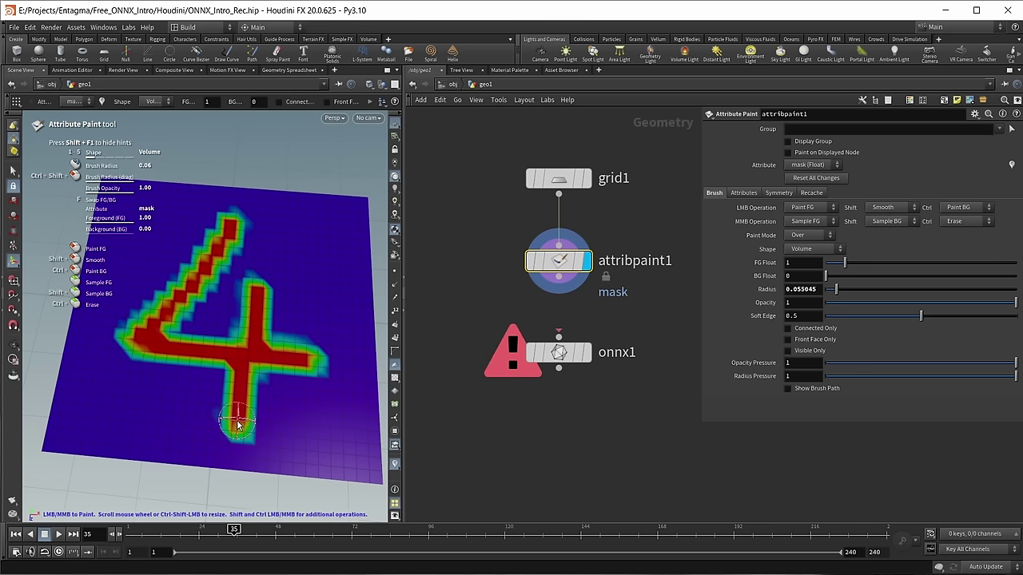
{"action": "key", "text": "Escape"}
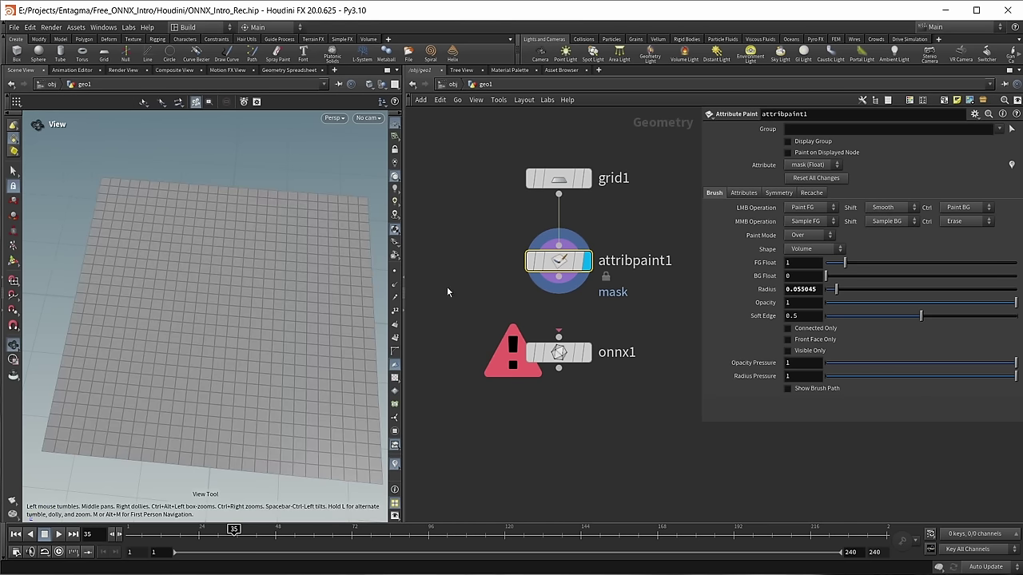
- Wire the paint node into the ONNX Inference node, display it, and set its input to the point attribute mask
{"action": "left_click", "coordinate": [588, 353]}
{"action": "left_click", "coordinate": [559, 353]}
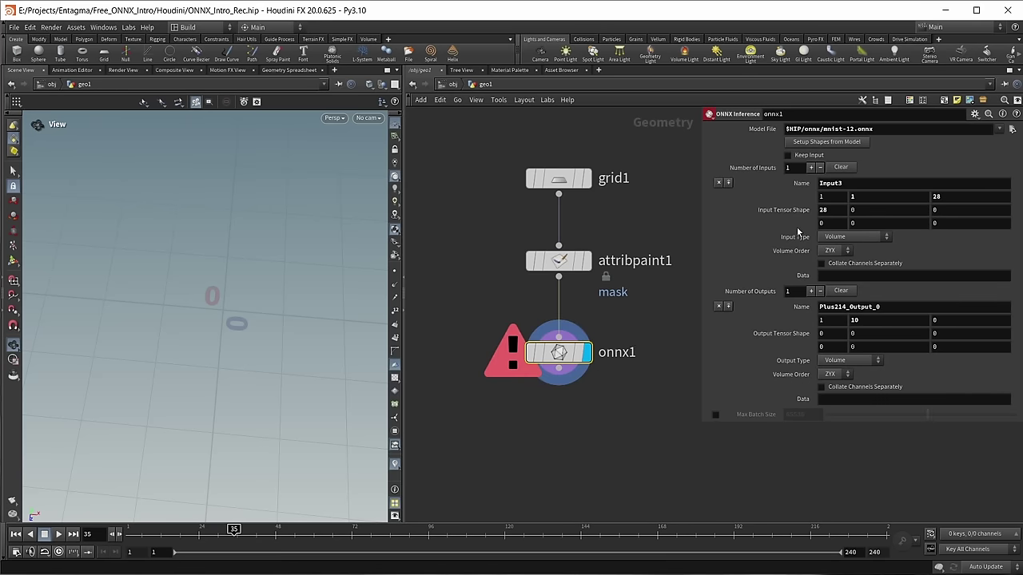
{"action": "left_click", "coordinate": [855, 238]}
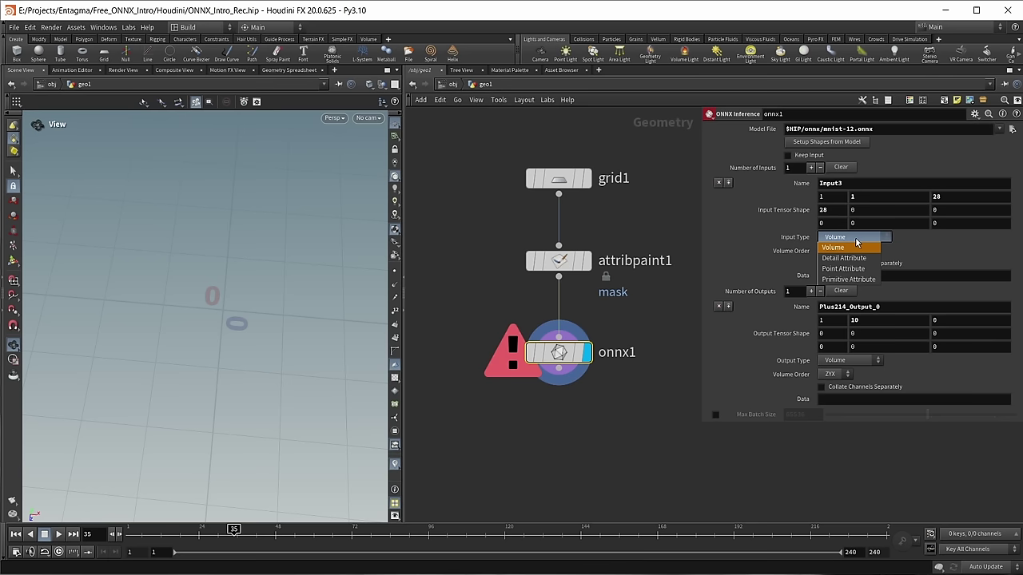
{"action": "left_click", "coordinate": [847, 269]}
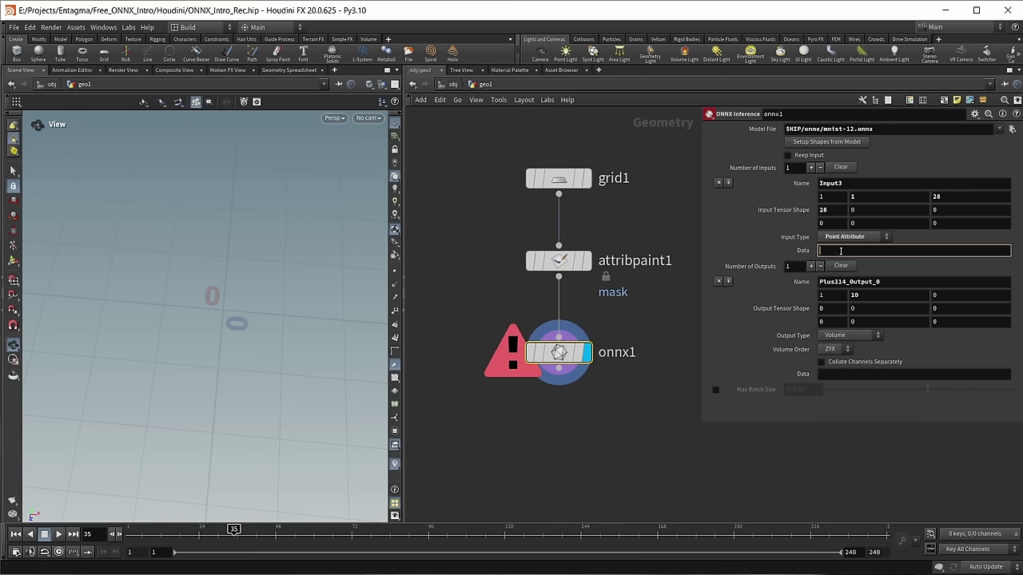
{"action": "type", "text": "mask"}
{"action": "key", "text": "Return"}
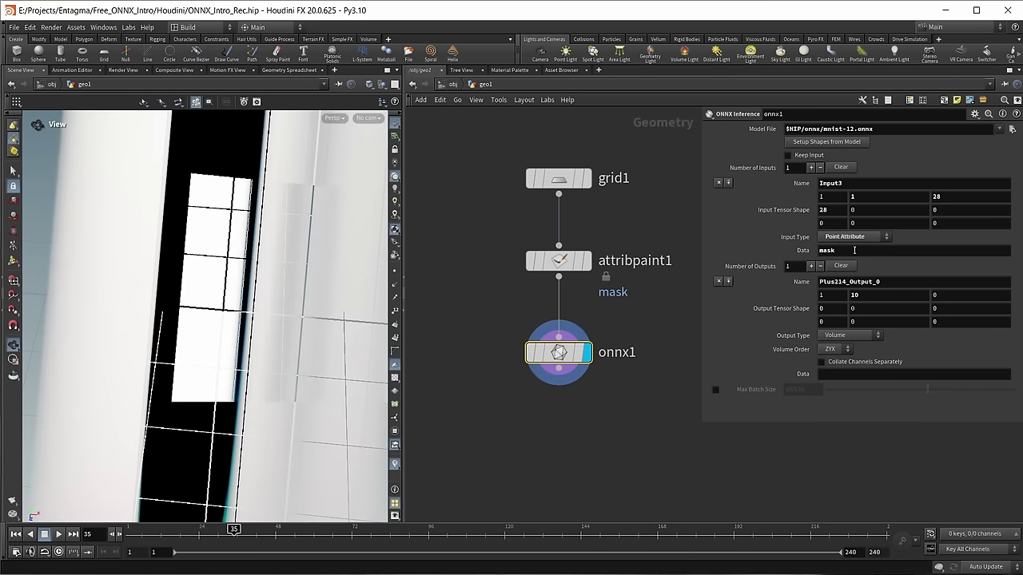
- Set the ONNX Inference output type to Point Attribute with probab as its data name
{"action": "left_click", "coordinate": [857, 336]}
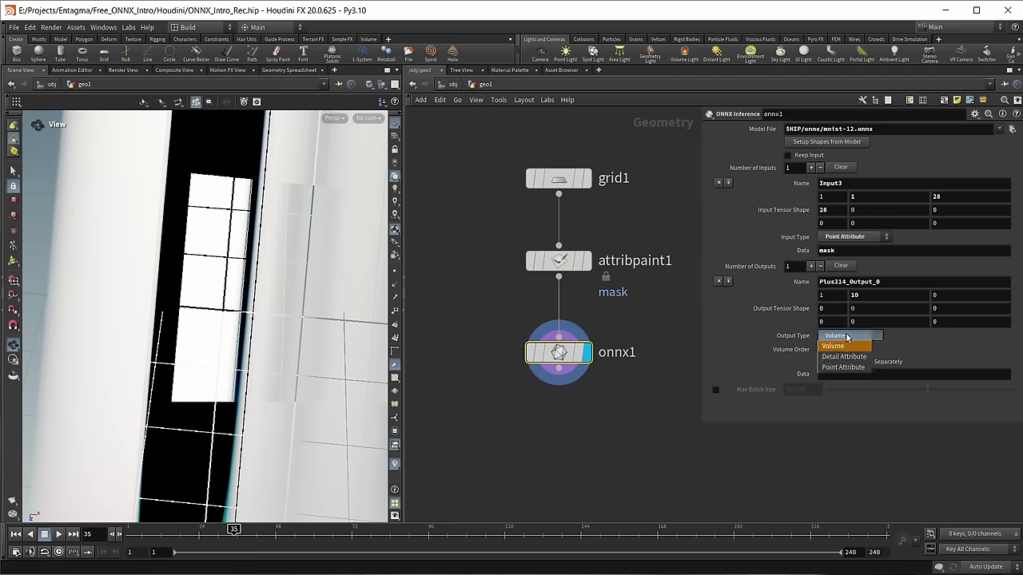
{"action": "left_click", "coordinate": [854, 367]}
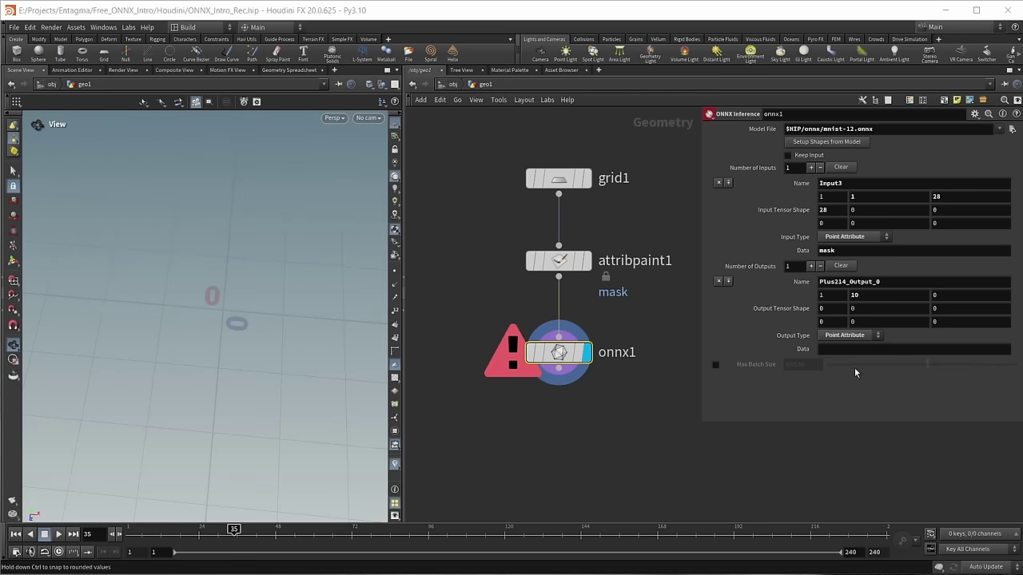
{"action": "left_click", "coordinate": [848, 349]}
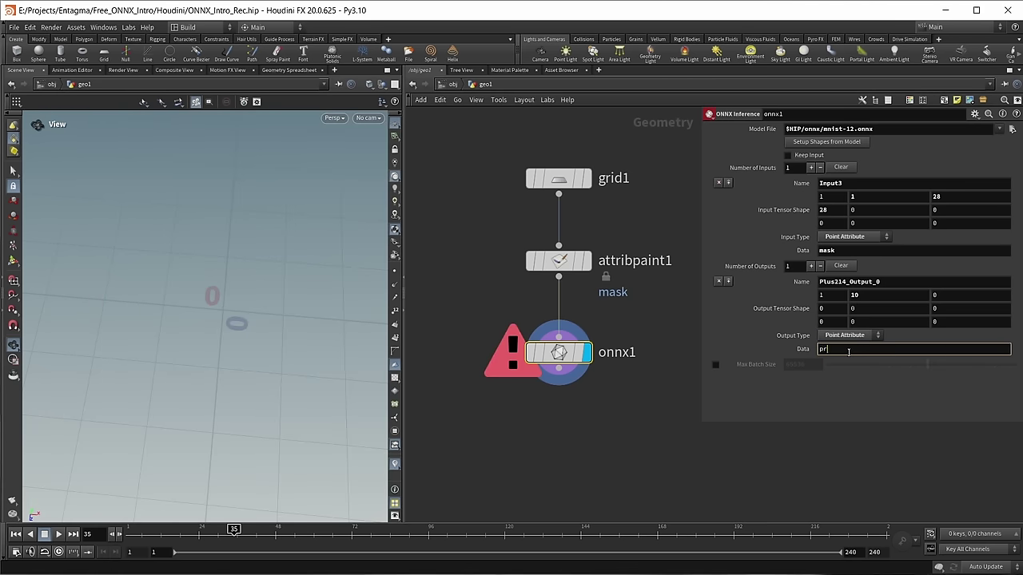
{"action": "type", "text": "probab"}
{"action": "key", "text": "Return"}
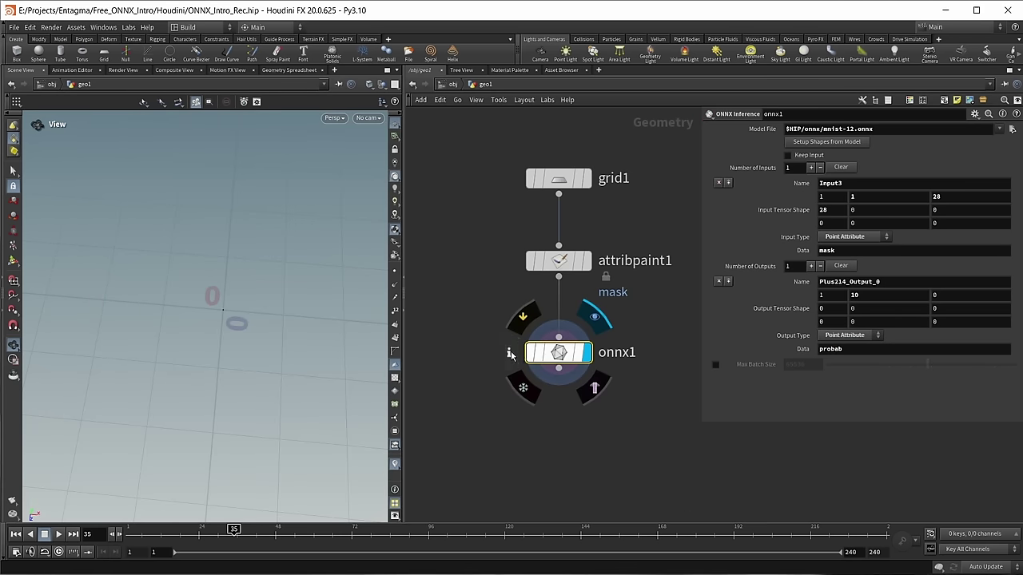
- Inspect the ONNX node's info and its point values in the geometry spreadsheet, sorted by probab in descending order
{"action": "left_click", "coordinate": [508, 351]}
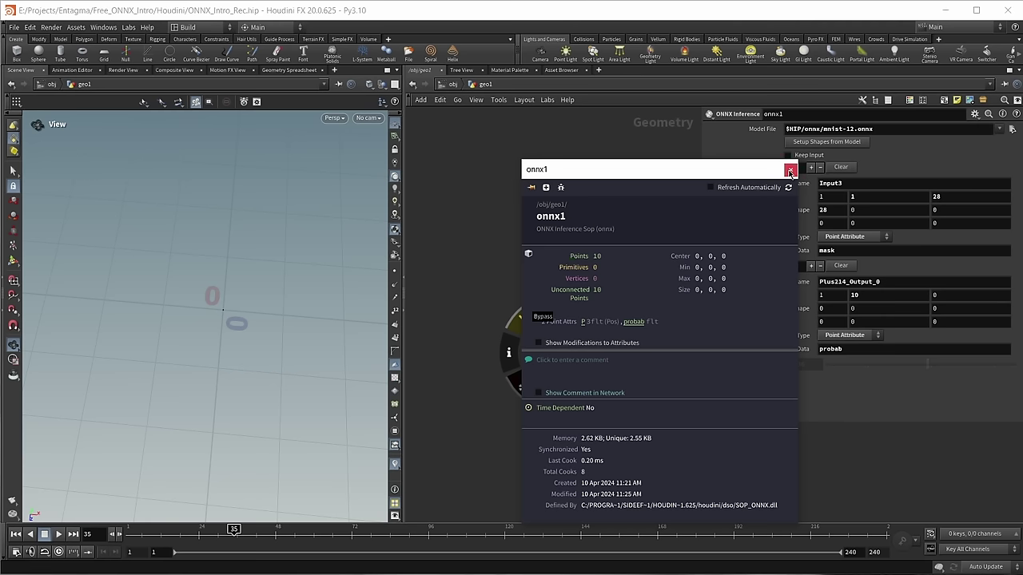
{"action": "left_click", "coordinate": [789, 170]}
{"action": "left_click", "coordinate": [293, 70]}
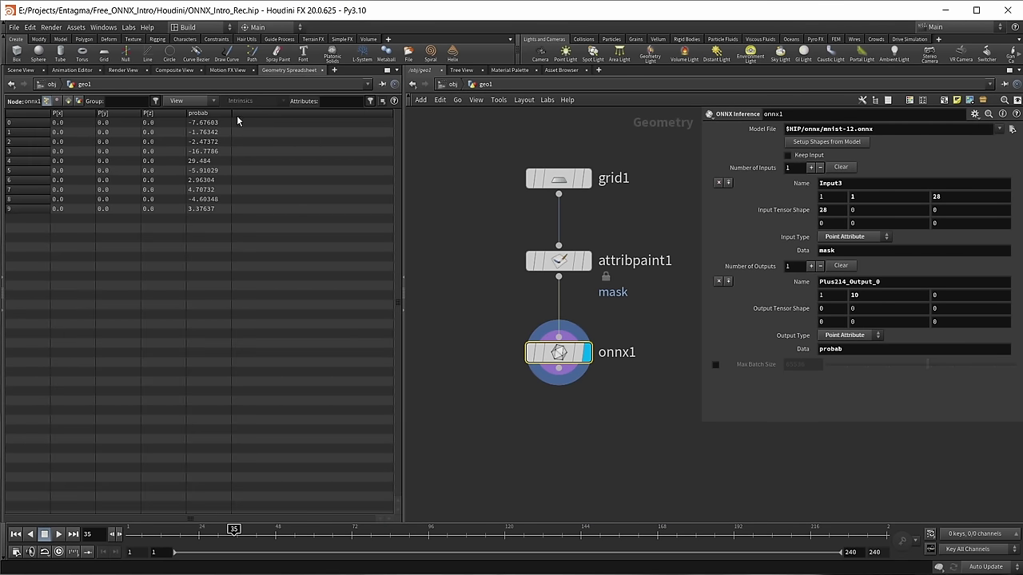
{"action": "left_click", "coordinate": [213, 117]}
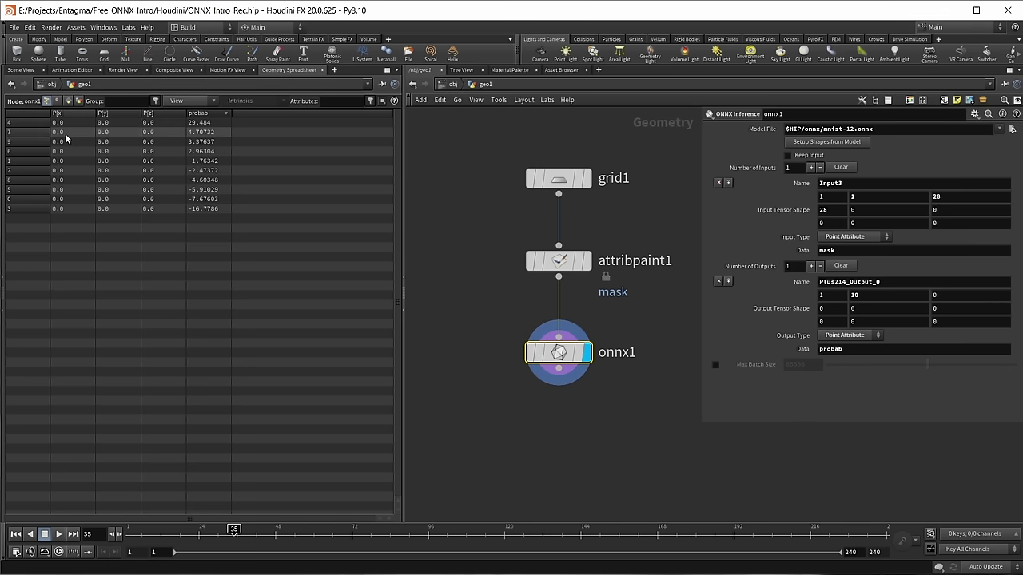
- Display the attribute paint node in the scene view and show its painted mask for comparison
{"action": "left_click", "coordinate": [555, 260]}
{"action": "left_click", "coordinate": [20, 71]}
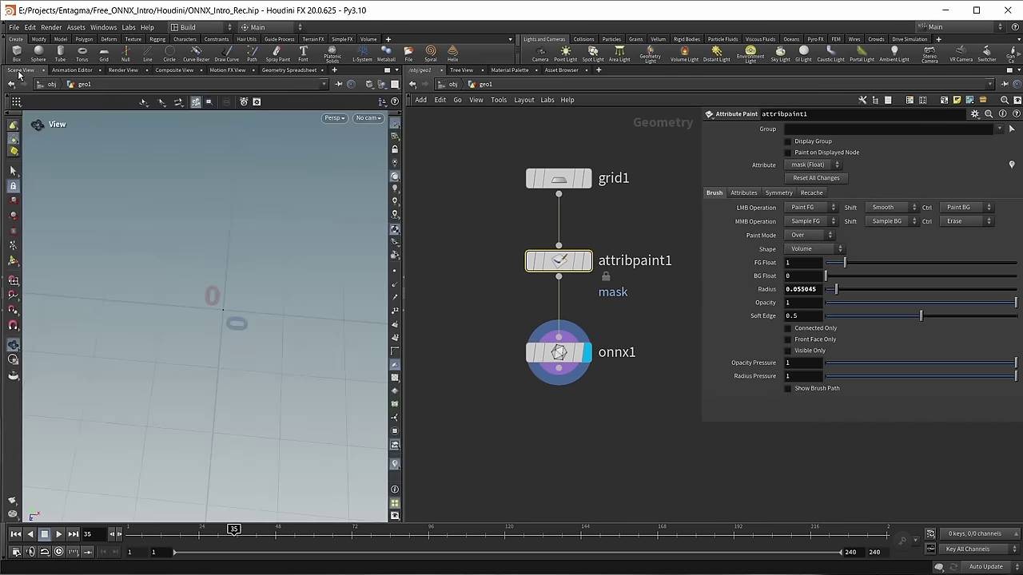
{"action": "mouse_move", "coordinate": [559, 251]}
{"action": "left_click", "coordinate": [591, 220]}
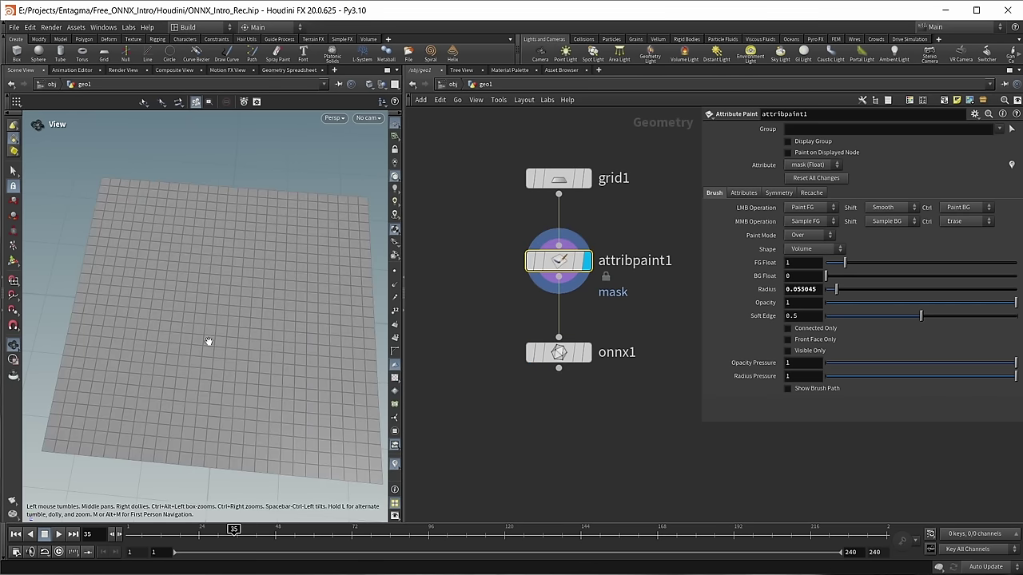
{"action": "key", "text": "Return"}
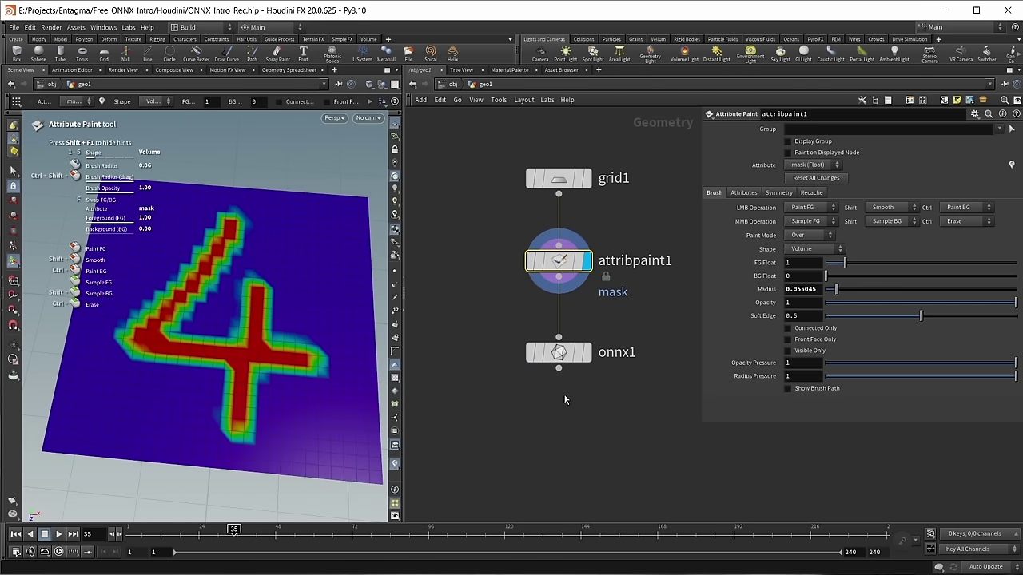
- Add a second ONNX Inference node in the empty network space beside the digit recognition chain
{"action": "middle_click_drag", "start_coordinate": [620, 413], "coordinate": [508, 403]}
{"action": "scroll", "coordinate": [553, 420], "scroll_direction": "down", "scroll_amount": 1}
{"action": "key", "text": "Tab"}
{"action": "type", "text": "onnx"}
{"action": "key", "text": "Return"}
{"action": "left_click", "coordinate": [586, 352]}
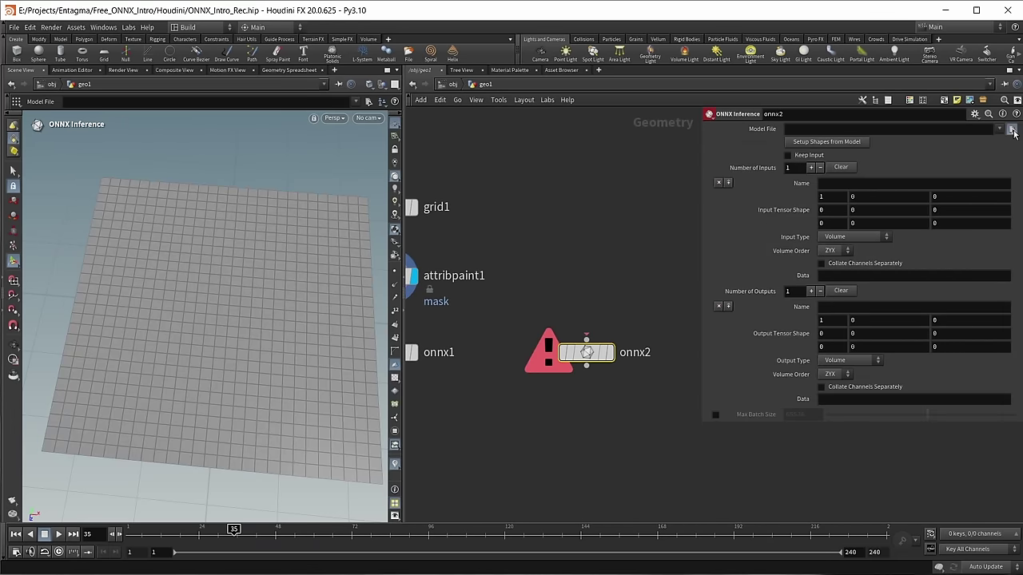
- Load mosaic-9.onnx as the new node's model file and set up the tensor shapes from the model
{"action": "left_click", "coordinate": [1011, 129]}
{"action": "left_click", "coordinate": [696, 210]}
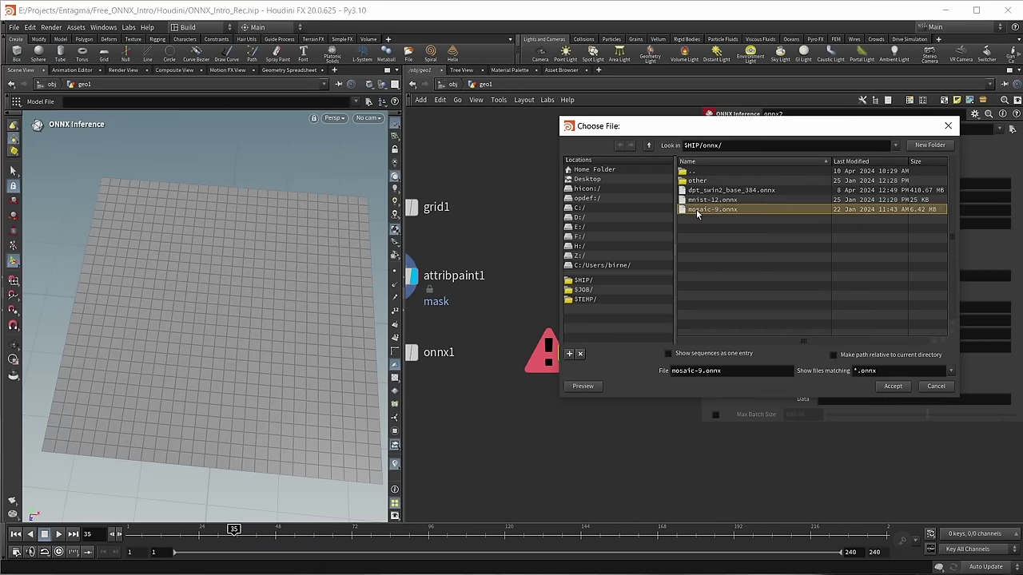
{"action": "left_click", "coordinate": [892, 386]}
{"action": "left_click", "coordinate": [829, 143]}
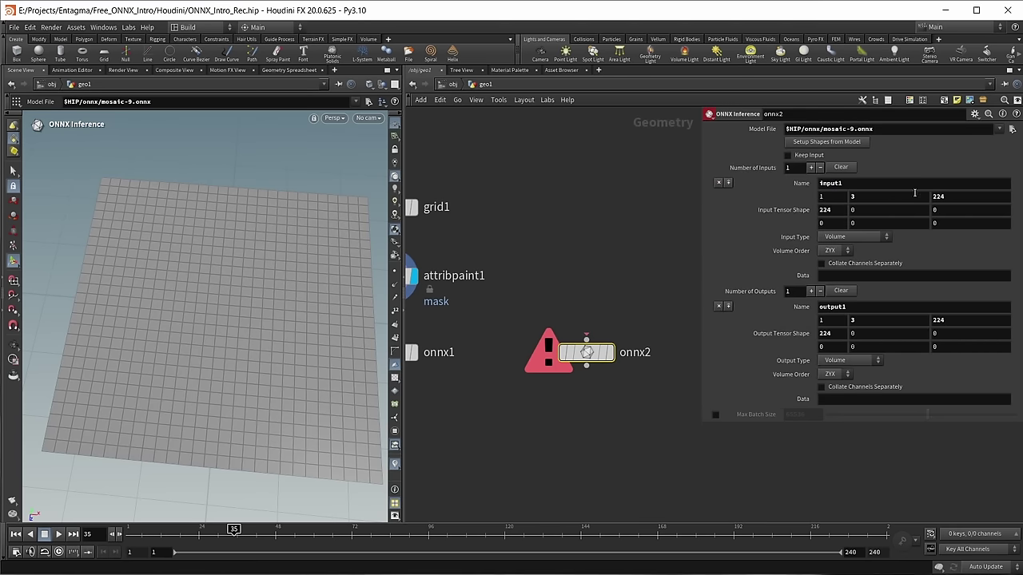
- Examine each dimension of the mosaic model's input and output tensor shapes
{"action": "left_click", "coordinate": [829, 197]}
{"action": "left_click", "coordinate": [852, 196]}
{"action": "left_click", "coordinate": [854, 196]}
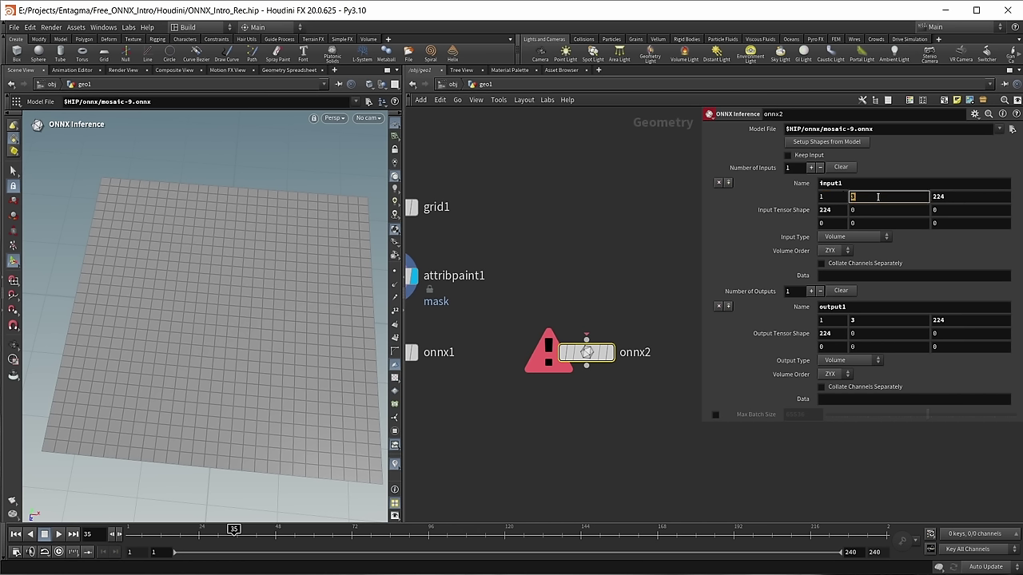
{"action": "left_click", "coordinate": [958, 197]}
{"action": "left_click", "coordinate": [958, 198]}
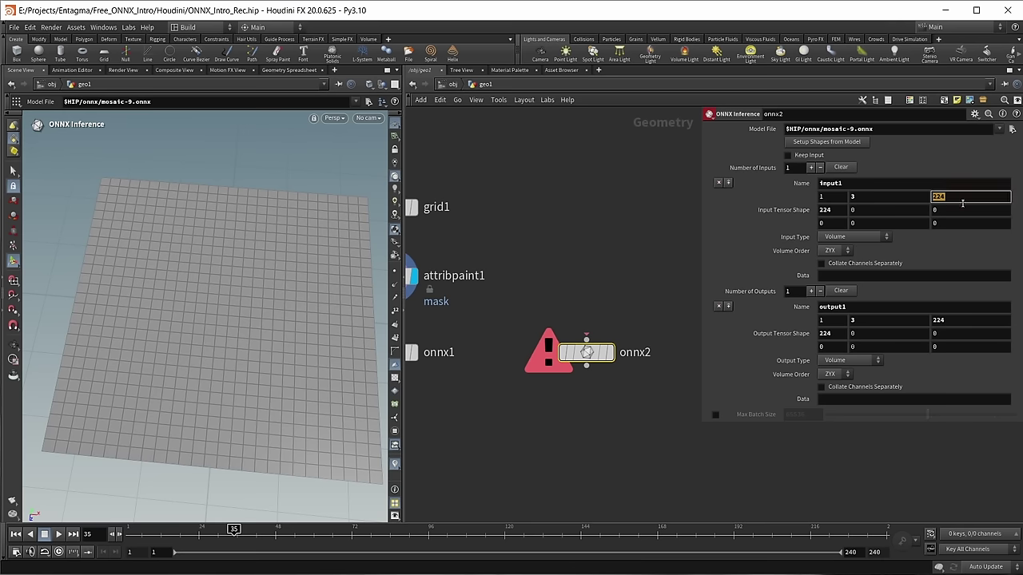
{"action": "left_click", "coordinate": [836, 212]}
{"action": "left_click", "coordinate": [831, 210]}
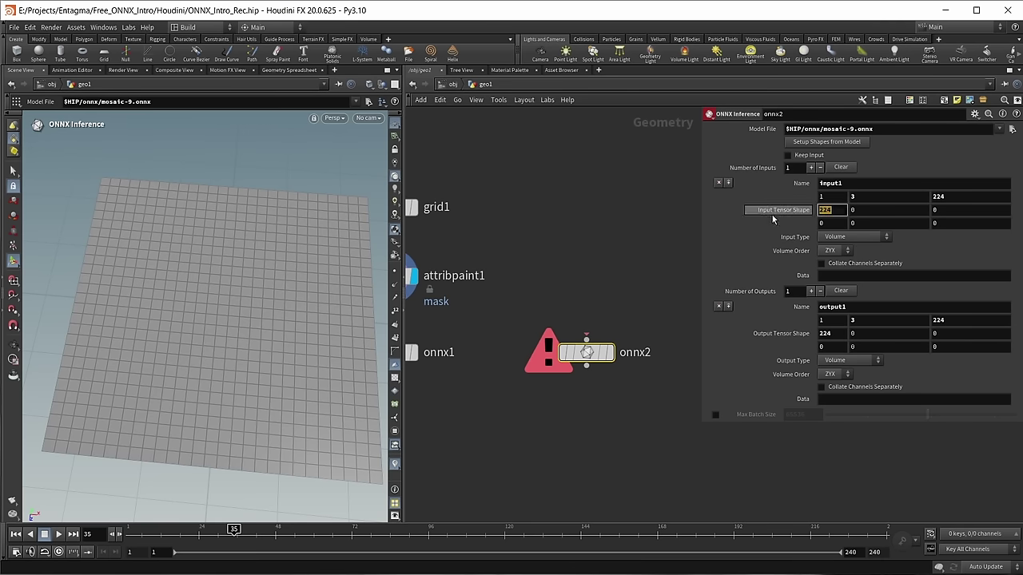
{"action": "left_click", "coordinate": [839, 320]}
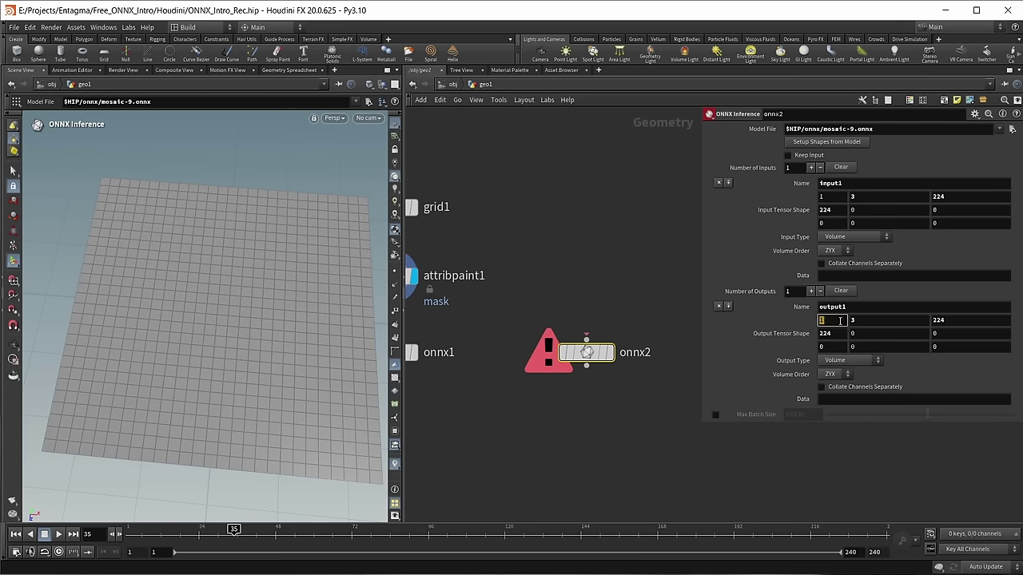
{"action": "left_click", "coordinate": [892, 320]}
{"action": "key", "text": "Tab"}
{"action": "key", "text": "Tab"}
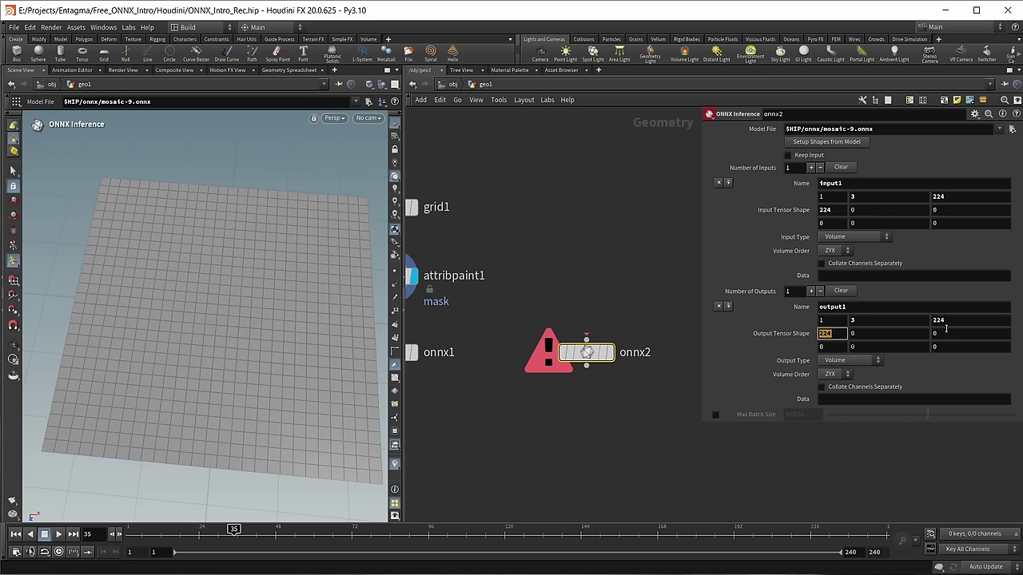
- Add a second Grid node above the mosaic ONNX Inference node
{"action": "key", "text": "Tab"}
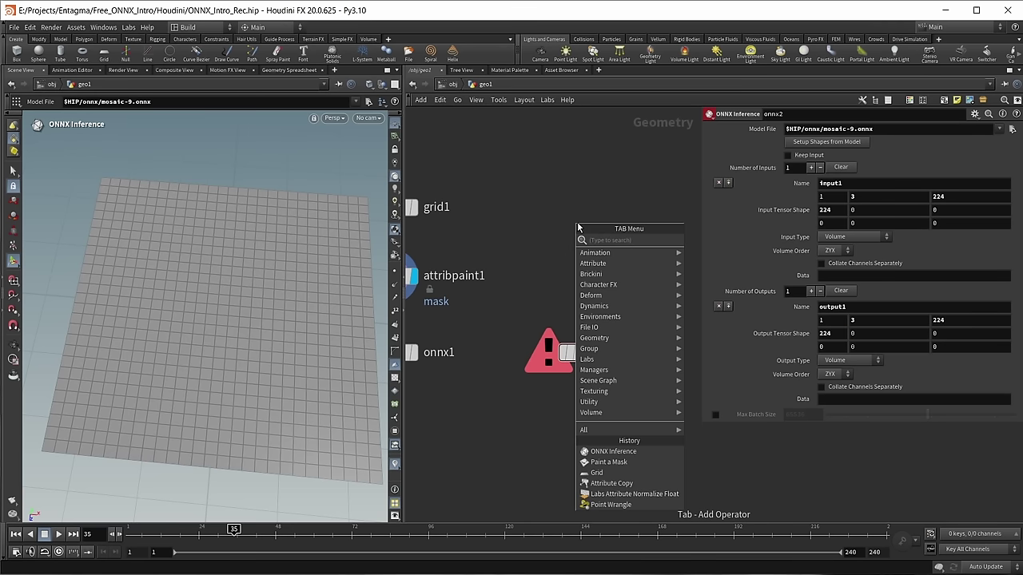
{"action": "type", "text": "grif"}
{"action": "key", "text": "BackSpace"}
{"action": "type", "text": "d"}
{"action": "key", "text": "Return"}
{"action": "left_click", "coordinate": [586, 207]}
- Set the new grid to 224 rows and 224 columns, keeping its node name
{"action": "left_click", "coordinate": [803, 209]}
{"action": "type", "text": "224"}
{"action": "key", "text": "Tab"}
{"action": "type", "text": "224"}
{"action": "double_click", "coordinate": [631, 207]}
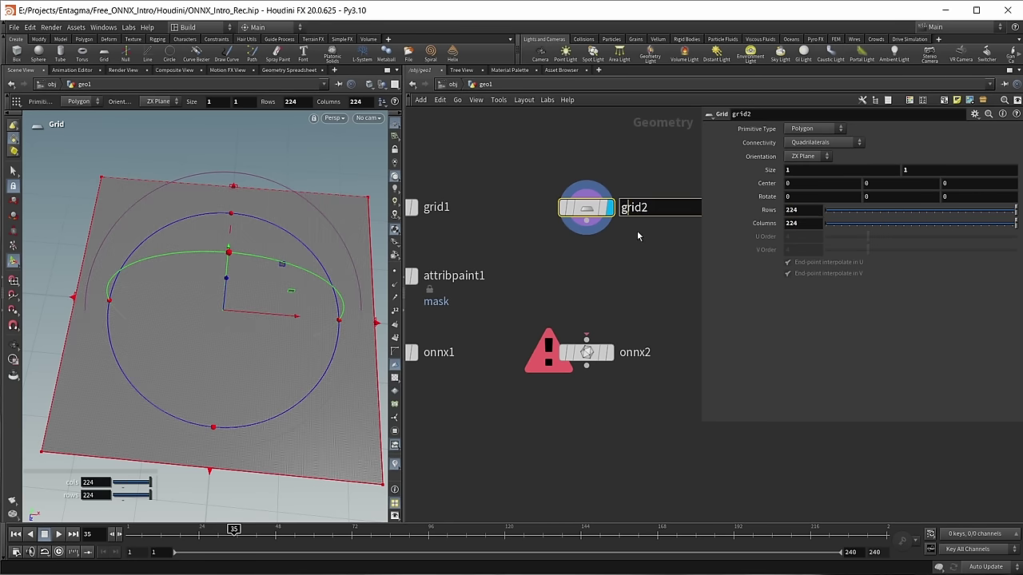
{"action": "key", "text": "Return"}
- Add a UV Texture node below the 224 by 224 grid, wire the grid into it, and display it
{"action": "key", "text": "Tab"}
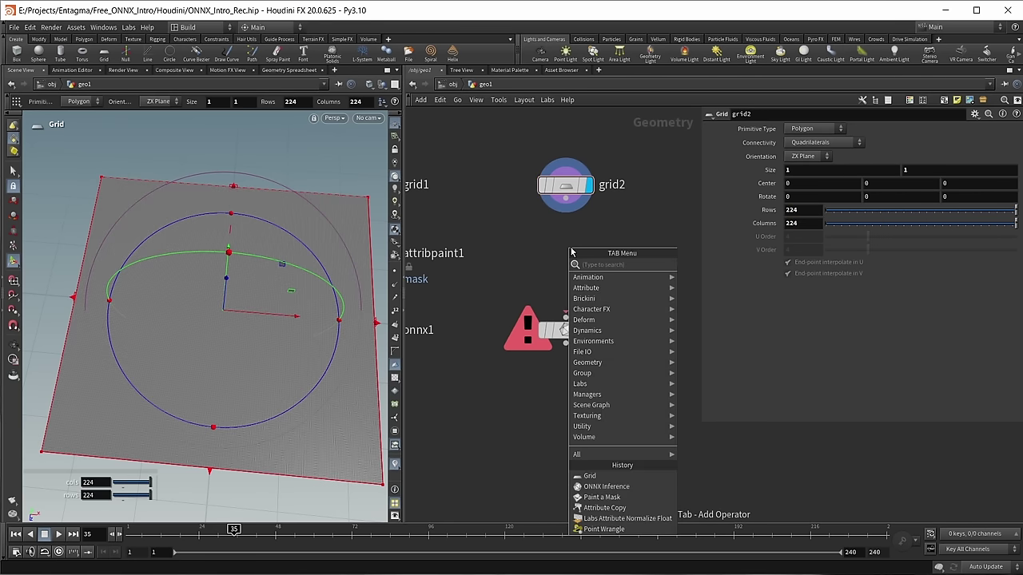
{"action": "mouse_move", "coordinate": [591, 416]}
{"action": "left_click", "coordinate": [719, 535]}
{"action": "left_click", "coordinate": [565, 246]}
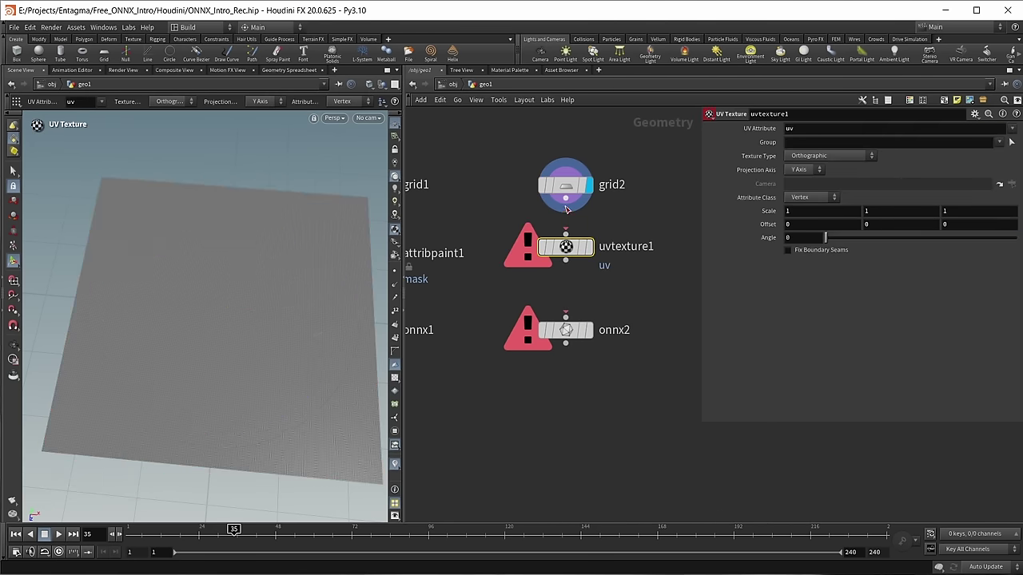
{"action": "left_click_drag", "start_coordinate": [573, 259], "coordinate": [574, 242]}
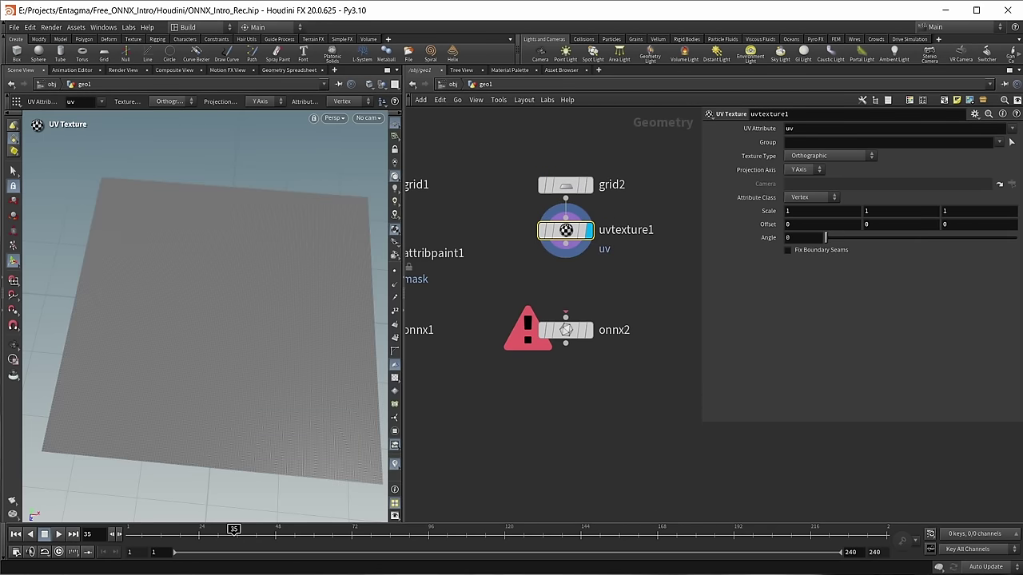
- Show the UV checker in the viewport and flip the UVs vertically with a second scale of -1 and offset of 1
{"action": "left_click", "coordinate": [395, 377]}
{"action": "left_click", "coordinate": [866, 211]}
{"action": "type", "text": "-1"}
{"action": "left_click", "coordinate": [895, 223]}
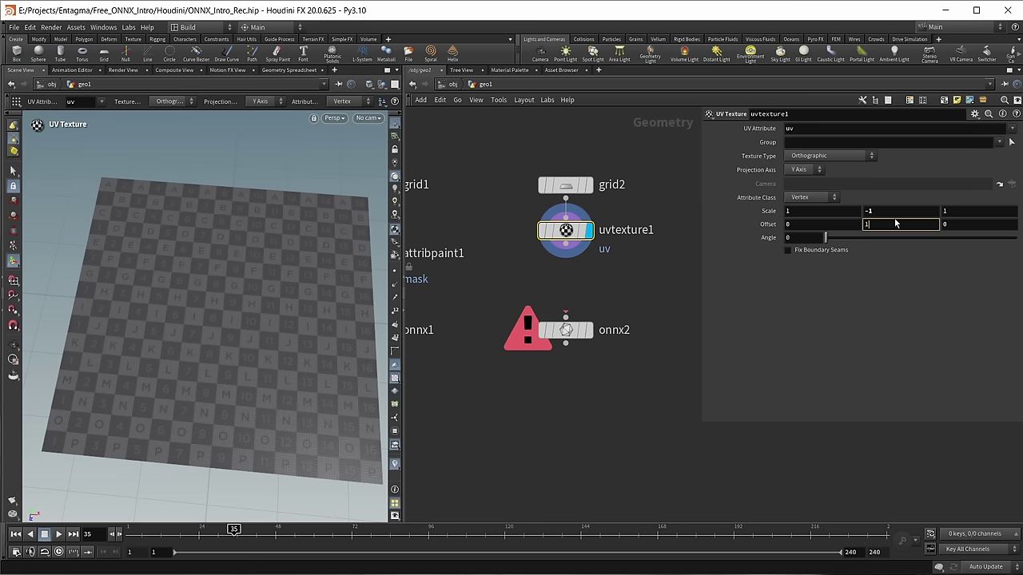
{"action": "key", "text": "Return"}
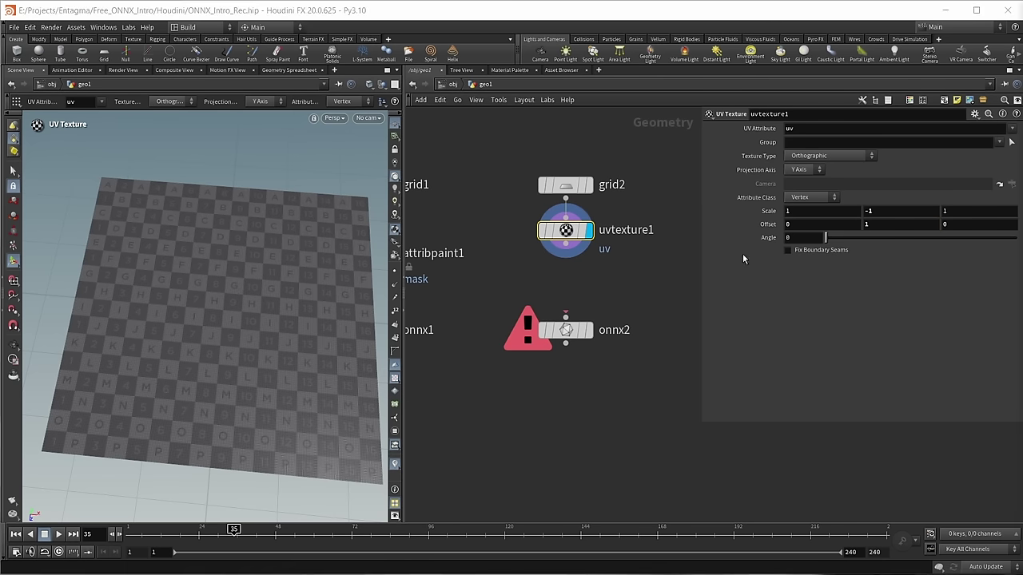
- Set the UV Texture's first scale value to .6 and its first offset value to 0.2
{"action": "left_click", "coordinate": [803, 210]}
{"action": "type", "text": ".6"}
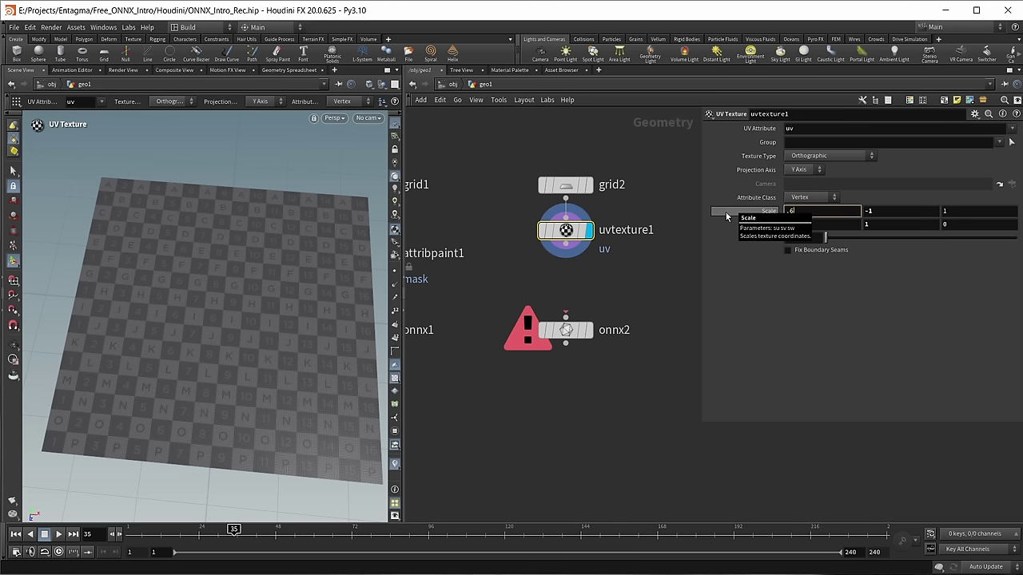
{"action": "left_click", "coordinate": [809, 225]}
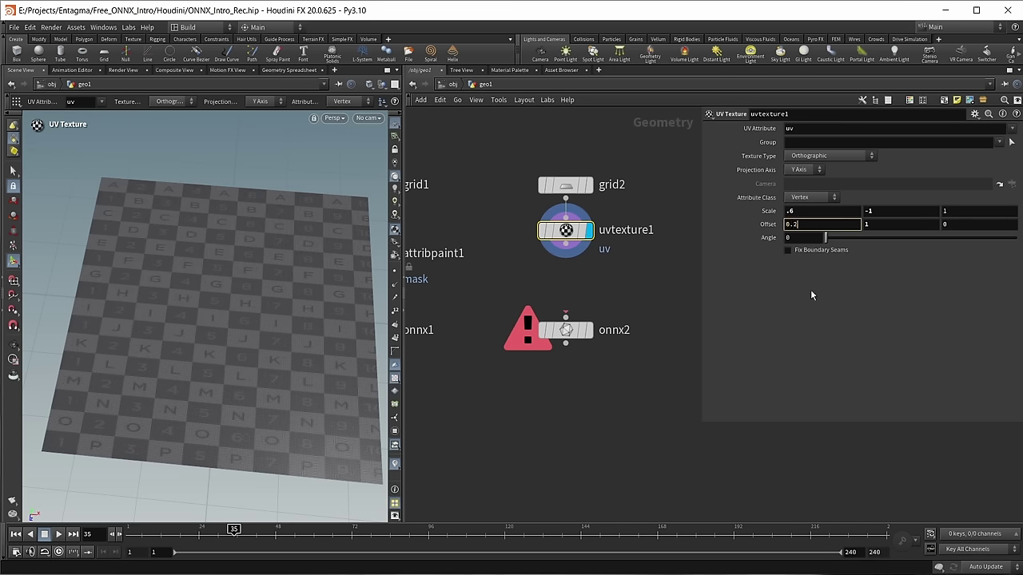
{"action": "type", "text": ".2"}
{"action": "key", "text": "Return"}
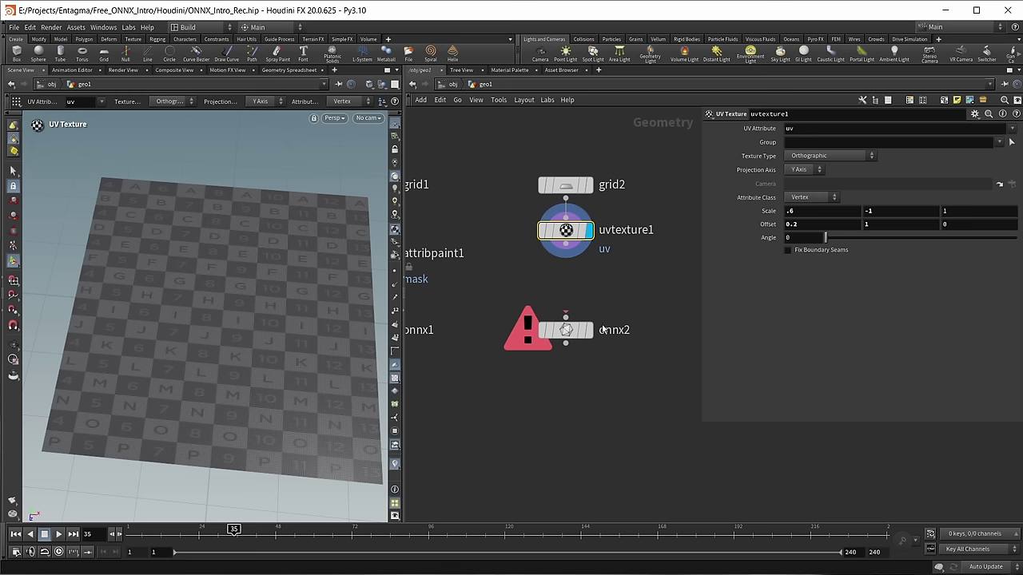
- Move the mosaic ONNX node down, then add and display an Attribute from Map node wired to the UV Texture node
{"action": "left_click_drag", "start_coordinate": [567, 329], "coordinate": [567, 353]}
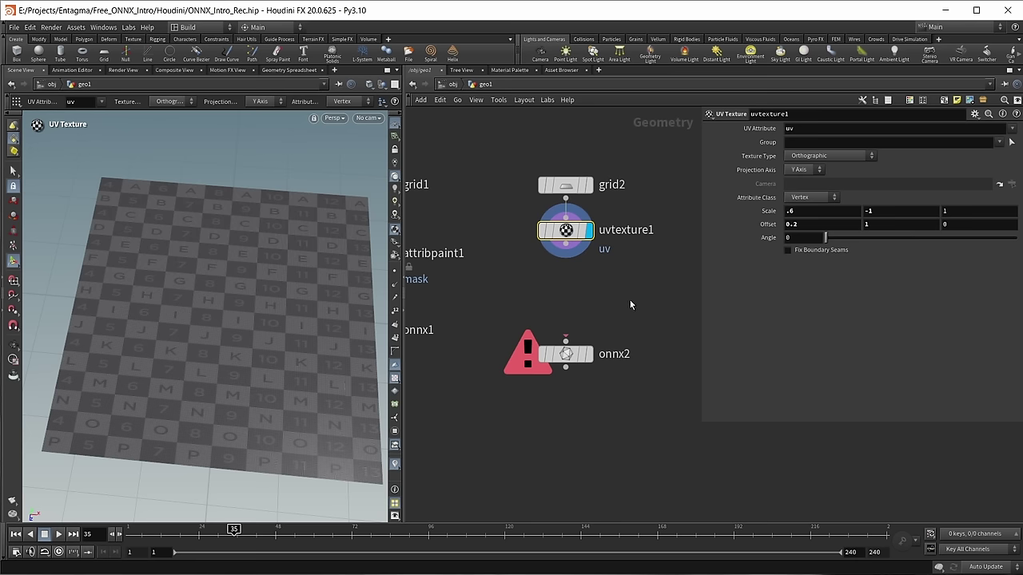
{"action": "left_click", "coordinate": [592, 294]}
{"action": "key", "text": "Tab"}
{"action": "left_click", "coordinate": [667, 521]}
{"action": "left_click", "coordinate": [578, 288]}
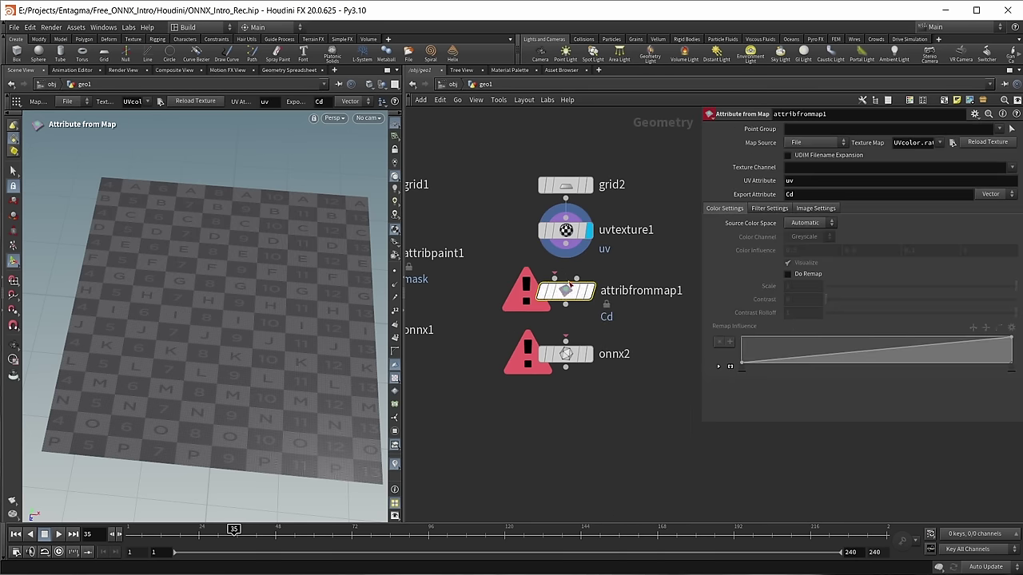
{"action": "left_click", "coordinate": [576, 292]}
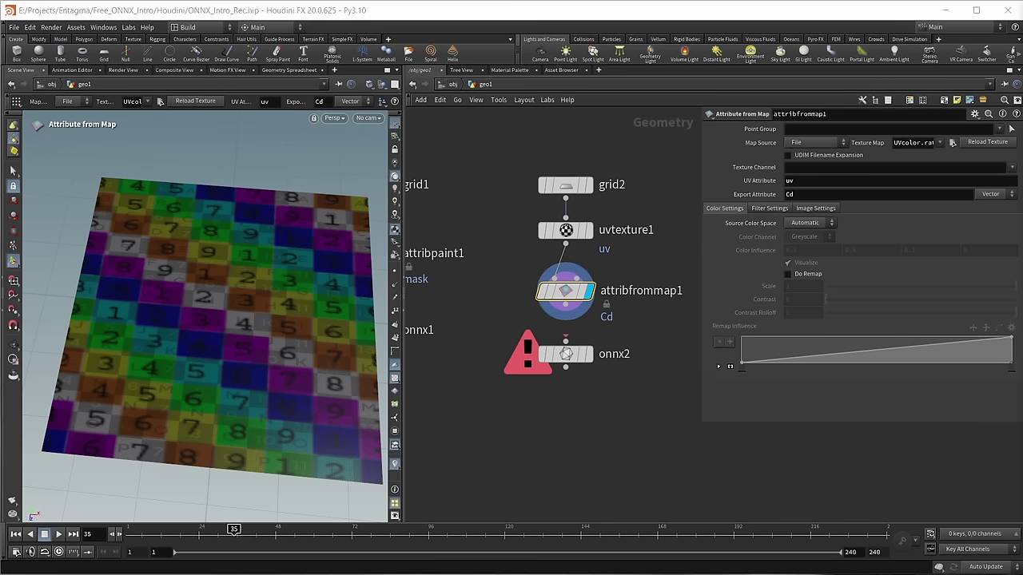
- Replace the Attribute from Map node's default texture with the image at the copied file path
{"action": "double_click", "coordinate": [911, 142]}
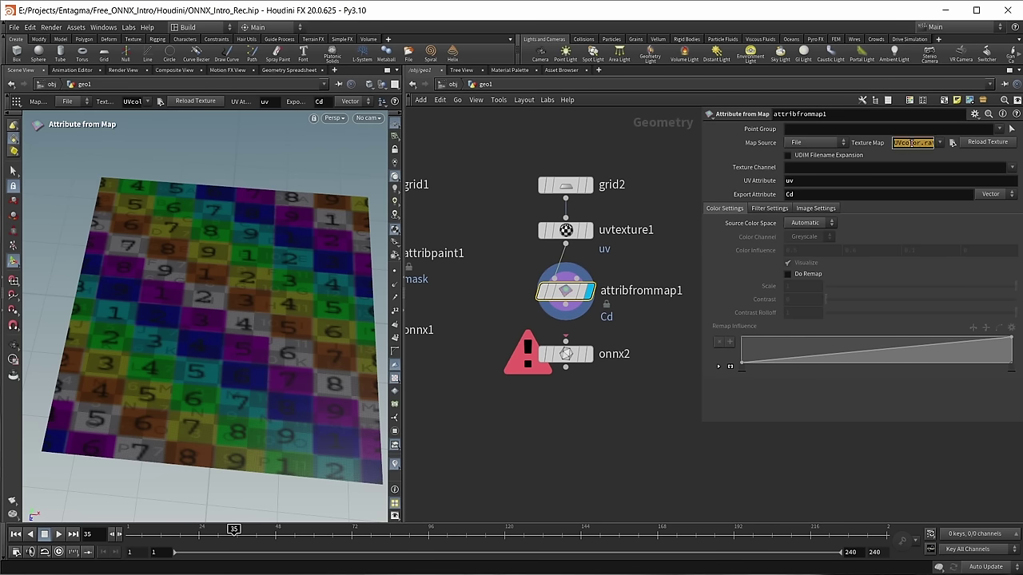
{"action": "key", "text": "ctrl+v"}
{"action": "key", "text": "Return"}
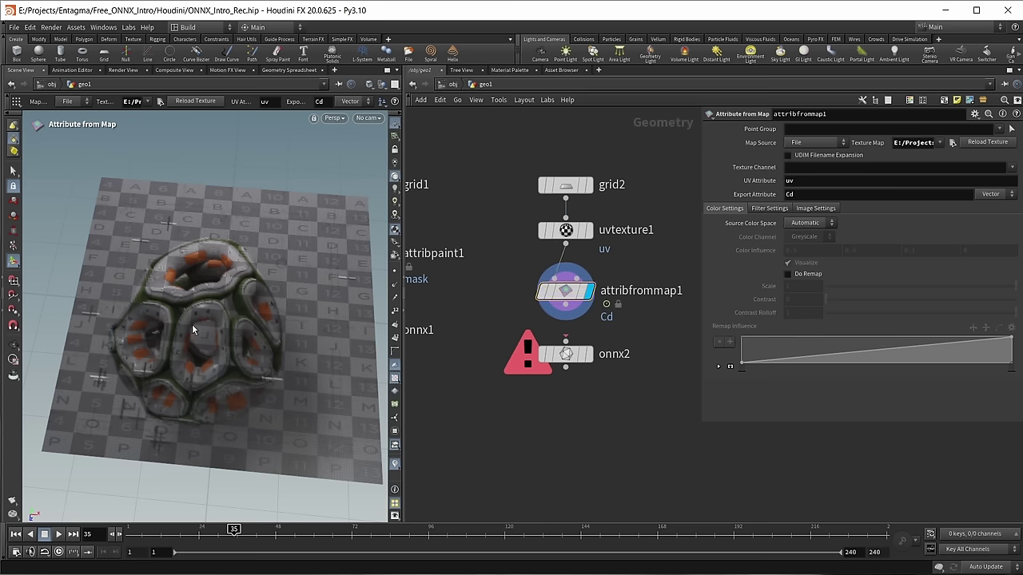
- Wire the Attribute from Map node into the mosaic ONNX node, display the ONNX node and show its parameters
{"action": "key", "text": "Escape"}
{"action": "left_click_drag", "start_coordinate": [192, 323], "coordinate": [213, 305]}
{"action": "key", "text": "p"}
{"action": "left_click", "coordinate": [588, 359]}
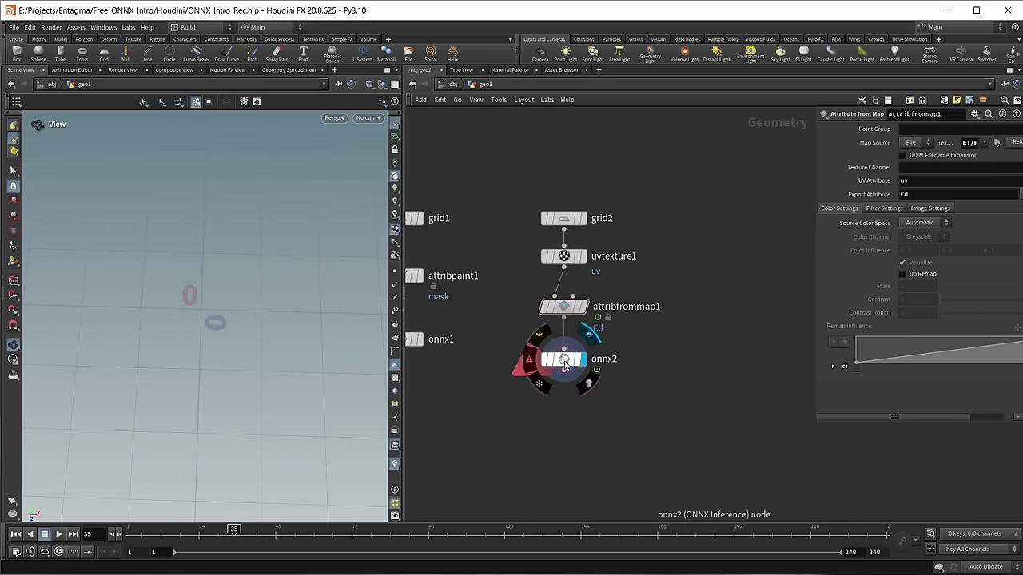
{"action": "left_click", "coordinate": [564, 358]}
- Set both the input type and the output type of the mosaic ONNX node to Point Attribute
{"action": "left_click", "coordinate": [894, 237]}
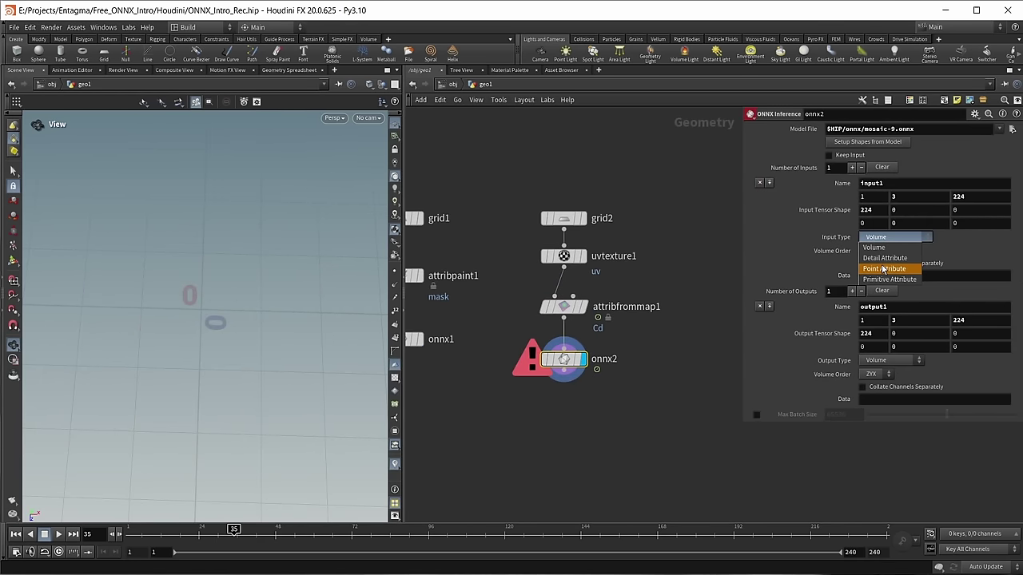
{"action": "left_click", "coordinate": [883, 269]}
{"action": "left_click", "coordinate": [887, 340]}
{"action": "left_click", "coordinate": [887, 369]}
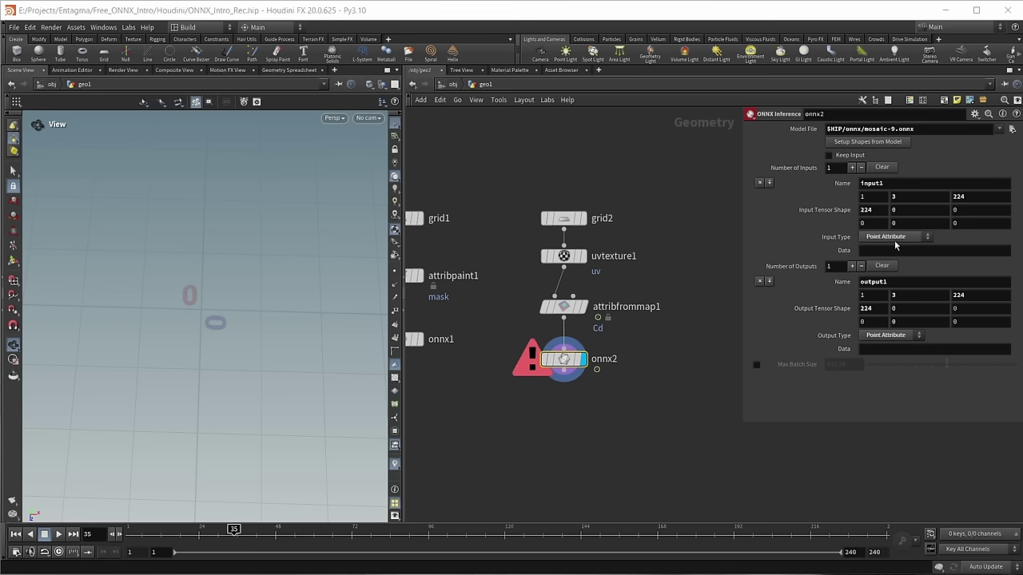
- Enter Cd as the data attribute for both the ONNX node's input and its output
{"action": "left_click", "coordinate": [889, 250]}
{"action": "type", "text": "Cd"}
{"action": "key", "text": "Return"}
{"action": "type", "text": "Cd"}
{"action": "key", "text": "Return"}
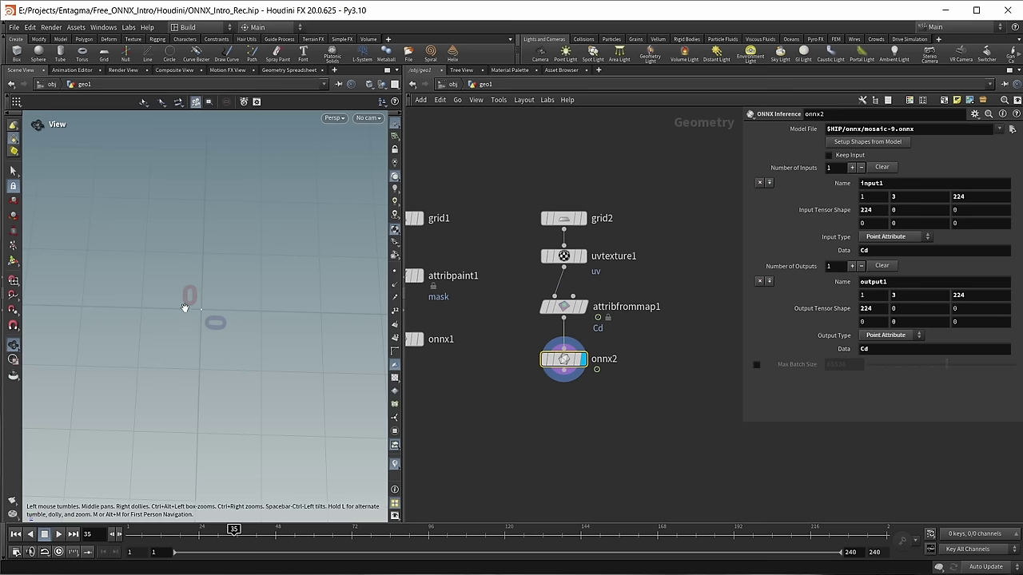
- Move onnx2 aside and add a displayed Attribute Copy node, wiring Attribute from Map to its first input and onnx2 to its second
{"action": "left_click_drag", "start_coordinate": [563, 360], "coordinate": [628, 358]}
{"action": "key", "text": "Tab"}
{"action": "type", "text": "attribcopy"}
{"action": "key", "text": "Return"}
{"action": "left_click", "coordinate": [563, 438]}
{"action": "left_click", "coordinate": [563, 318]}
{"action": "left_click", "coordinate": [527, 416]}
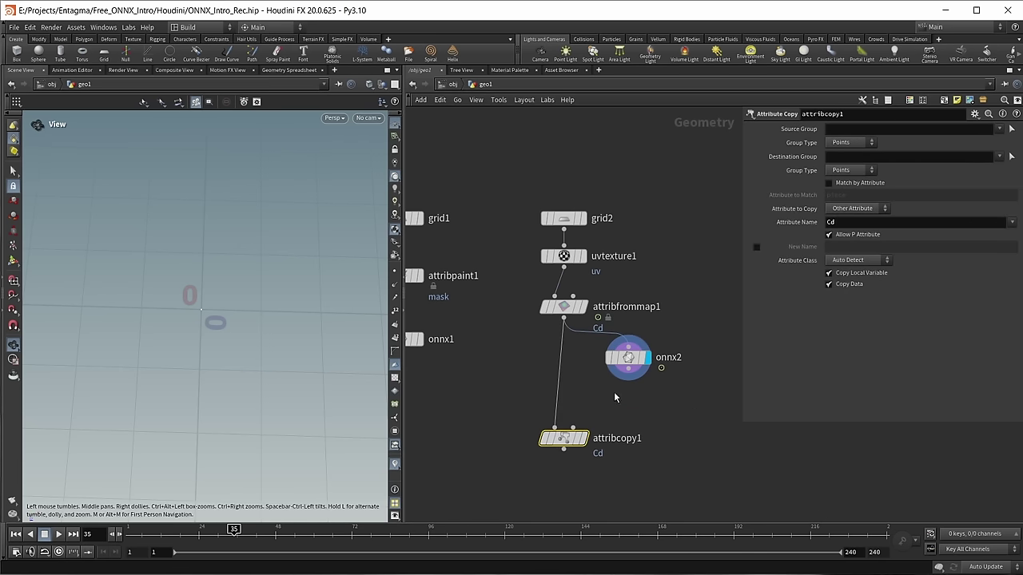
{"action": "left_click", "coordinate": [629, 376]}
{"action": "left_click", "coordinate": [581, 441]}
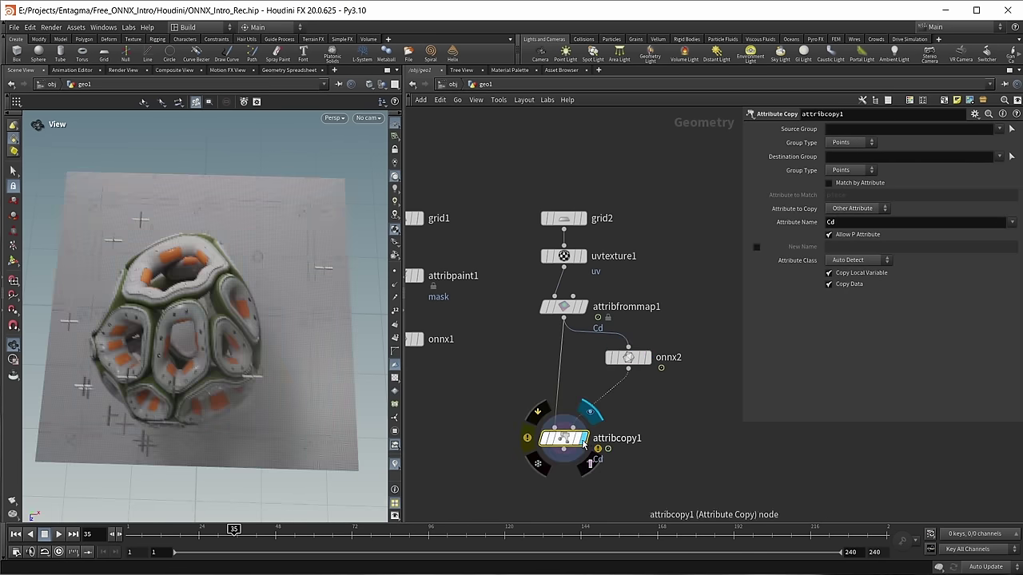
- Move the Attribute from Map node above onnx2 and wire the UV Texture node directly into Attribute Copy's first input
{"action": "left_click_drag", "start_coordinate": [571, 305], "coordinate": [630, 296]}
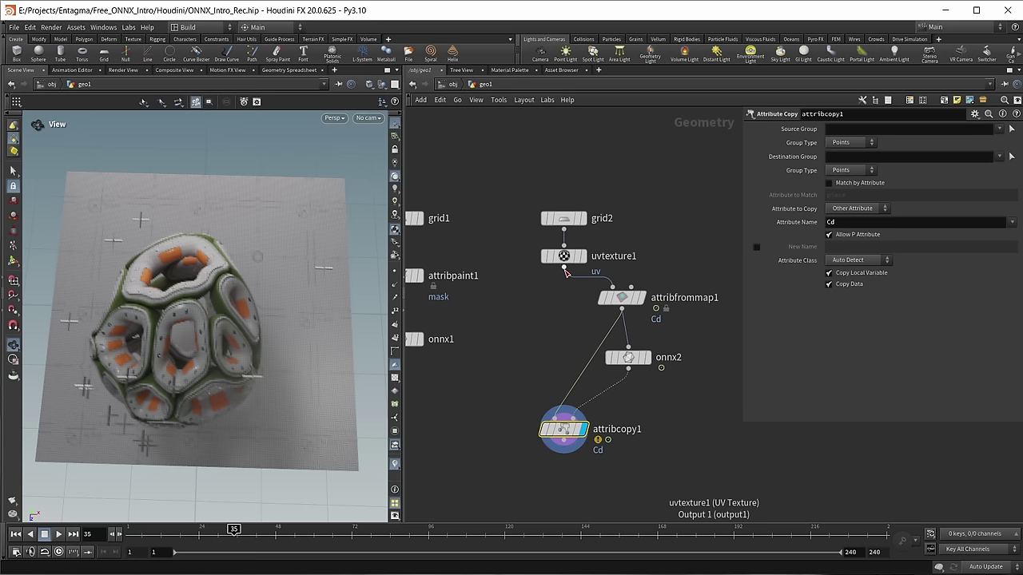
{"action": "left_click_drag", "start_coordinate": [565, 268], "coordinate": [557, 419]}
{"action": "left_click_drag", "start_coordinate": [621, 298], "coordinate": [628, 310]}
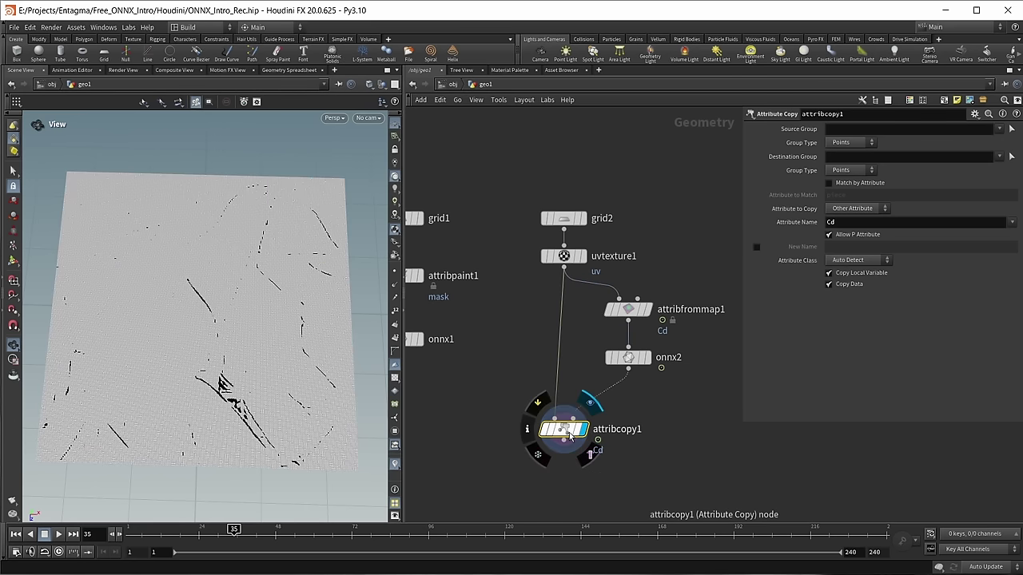
{"action": "left_click_drag", "start_coordinate": [569, 436], "coordinate": [569, 424]}
{"action": "scroll", "coordinate": [126, 234], "scroll_direction": "down", "scroll_amount": 2}
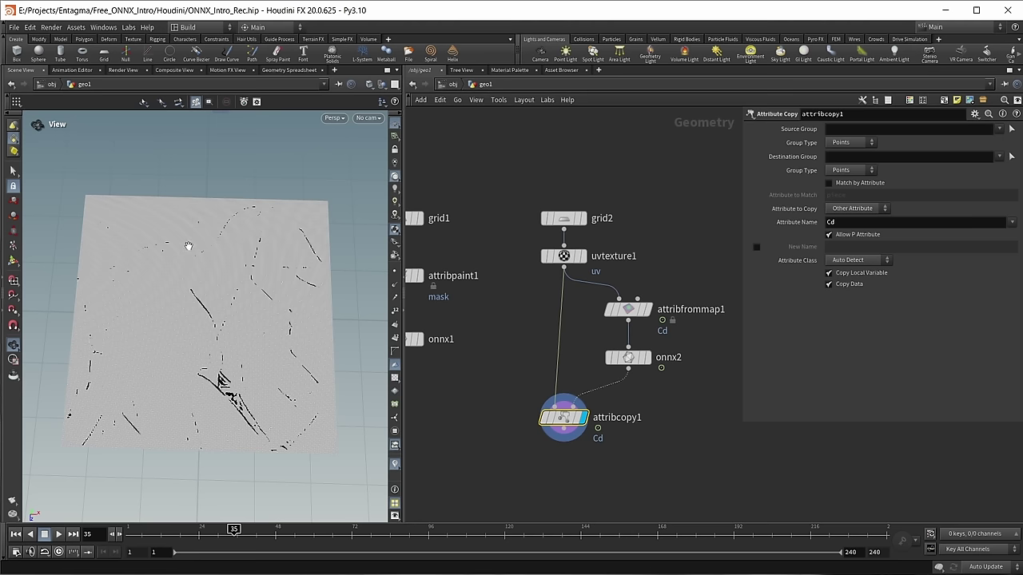
- Examine the input data attribute and tensor shape in the mosaic ONNX node's parameters
{"action": "middle_click_drag", "start_coordinate": [679, 418], "coordinate": [619, 439]}
{"action": "left_click", "coordinate": [573, 385]}
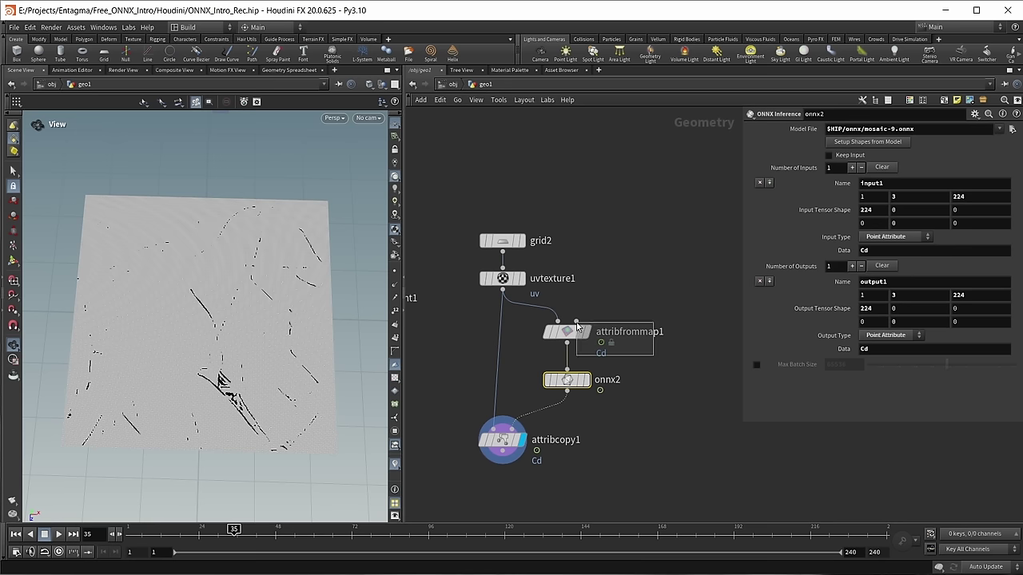
{"action": "left_click", "coordinate": [599, 345]}
{"action": "left_click", "coordinate": [572, 382]}
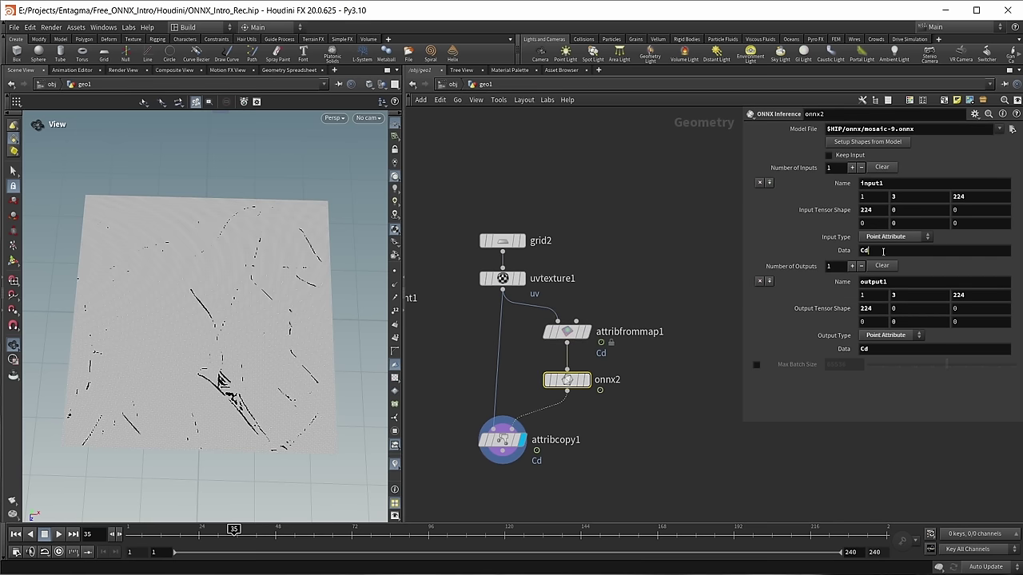
{"action": "left_click", "coordinate": [833, 256]}
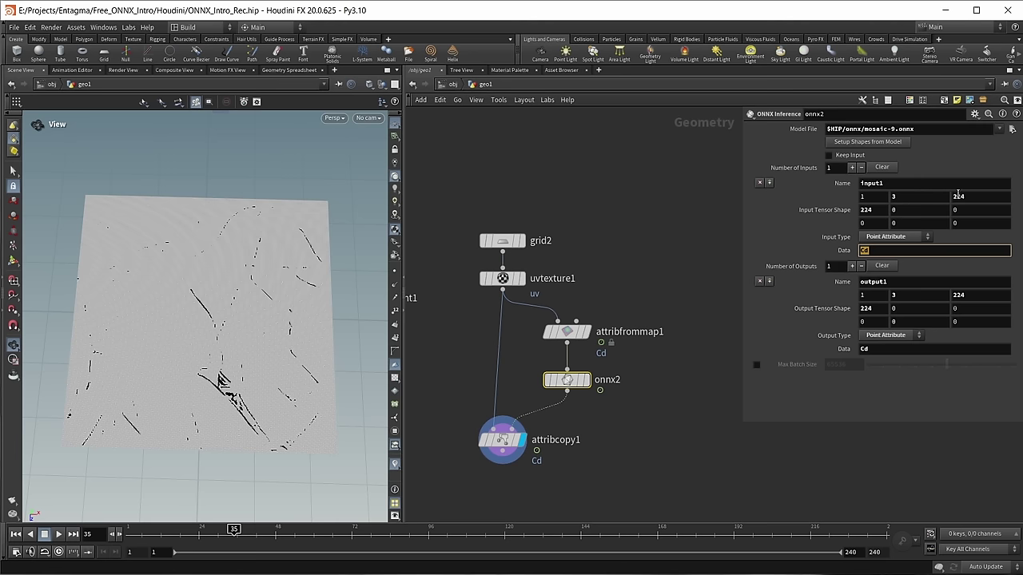
- Paste the sticky note comparing the channel order the net expects with what it gets, and go through its text
{"action": "key", "text": "ctrl+v"}
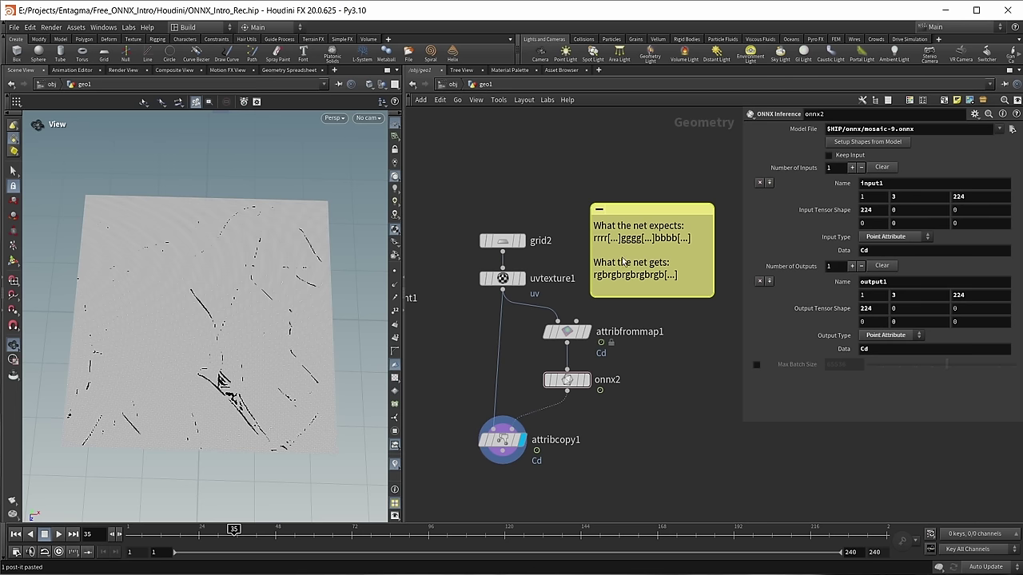
{"action": "double_click", "coordinate": [600, 243]}
{"action": "left_click_drag", "start_coordinate": [594, 240], "coordinate": [675, 240]}
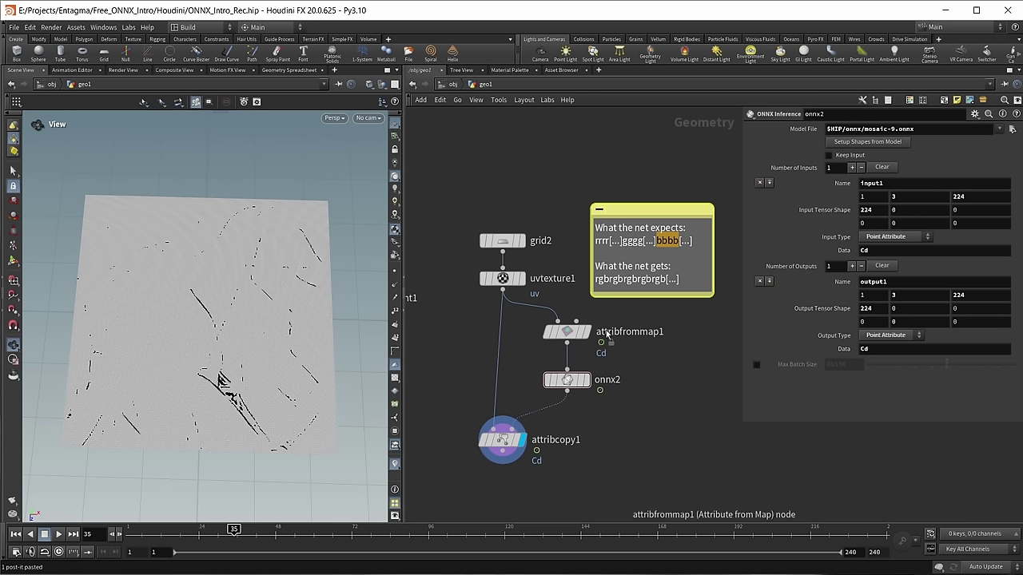
{"action": "left_click_drag", "start_coordinate": [611, 280], "coordinate": [584, 281]}
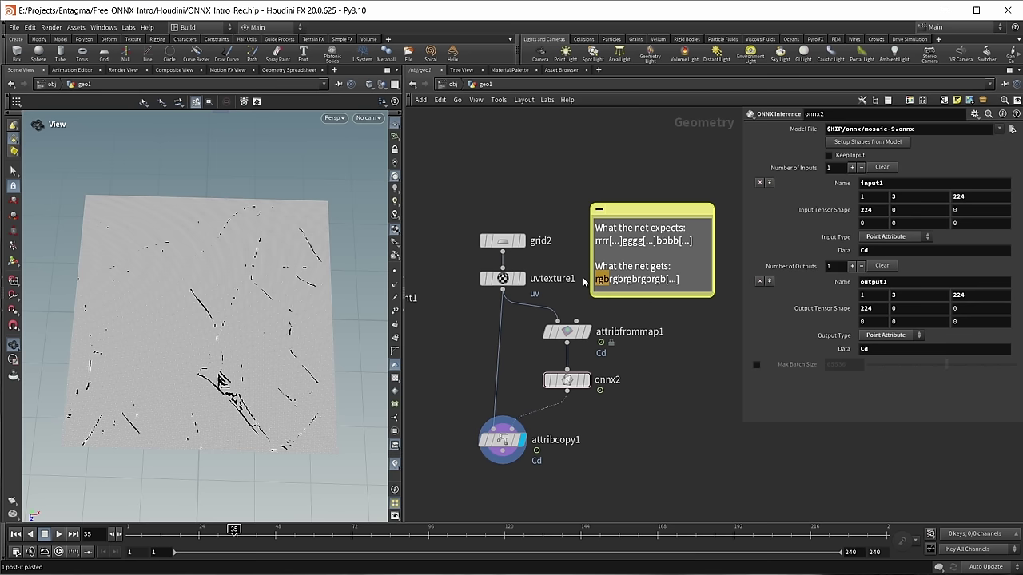
{"action": "left_click", "coordinate": [615, 278]}
{"action": "left_click", "coordinate": [674, 381]}
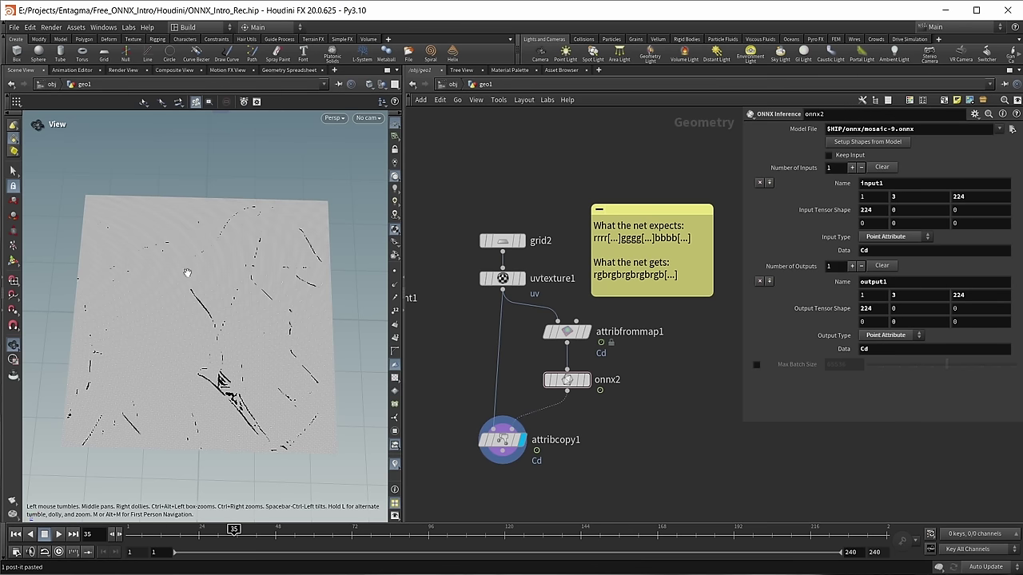
- Move onnx2 and the Attribute Copy node lower, and set the ONNX input data to in and output data to out
{"action": "scroll", "coordinate": [588, 312], "scroll_direction": "down", "scroll_amount": 2}
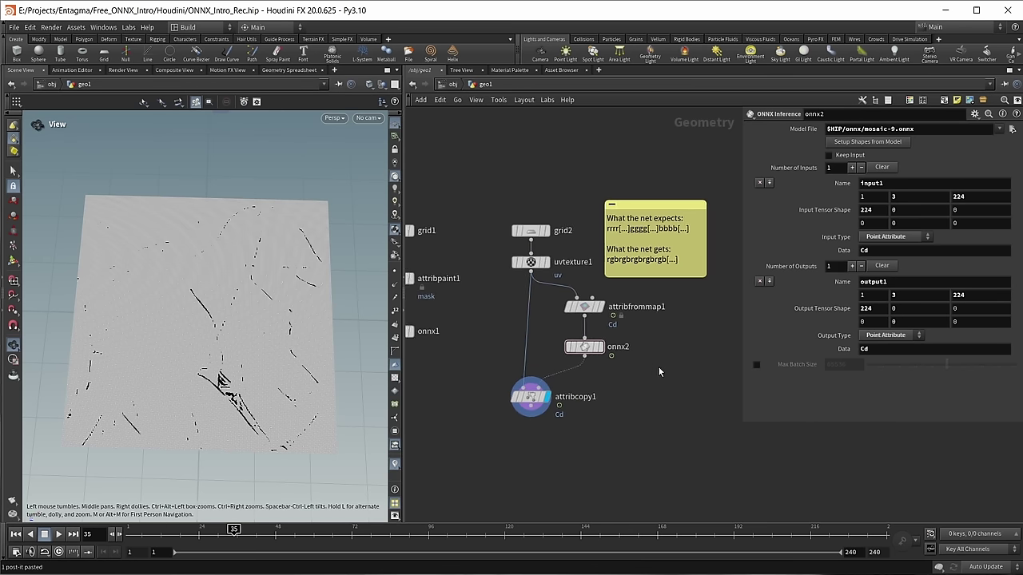
{"action": "left_click_drag", "start_coordinate": [619, 436], "coordinate": [579, 394]}
{"action": "left_click", "coordinate": [580, 393]}
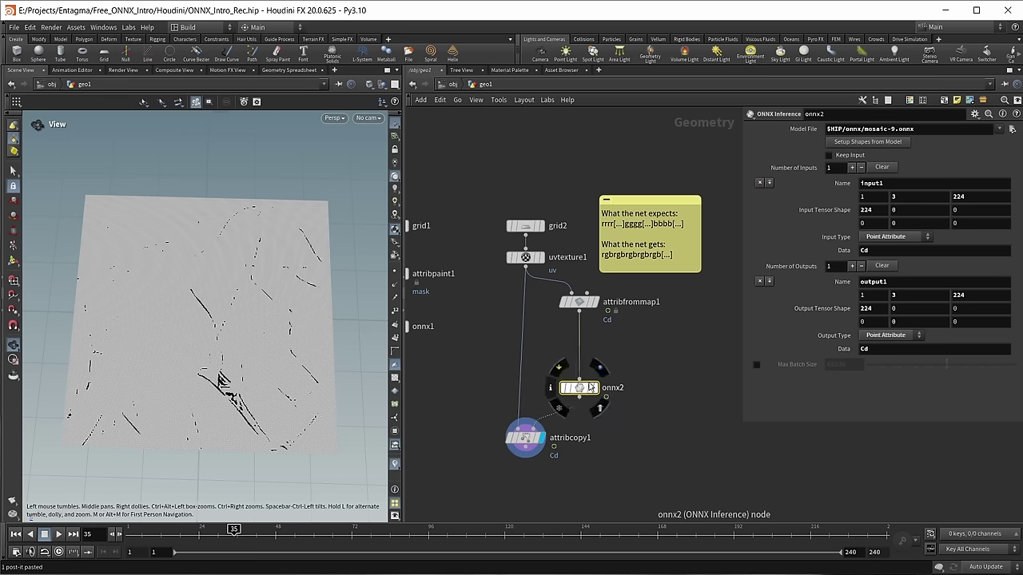
{"action": "mouse_move", "coordinate": [584, 389]}
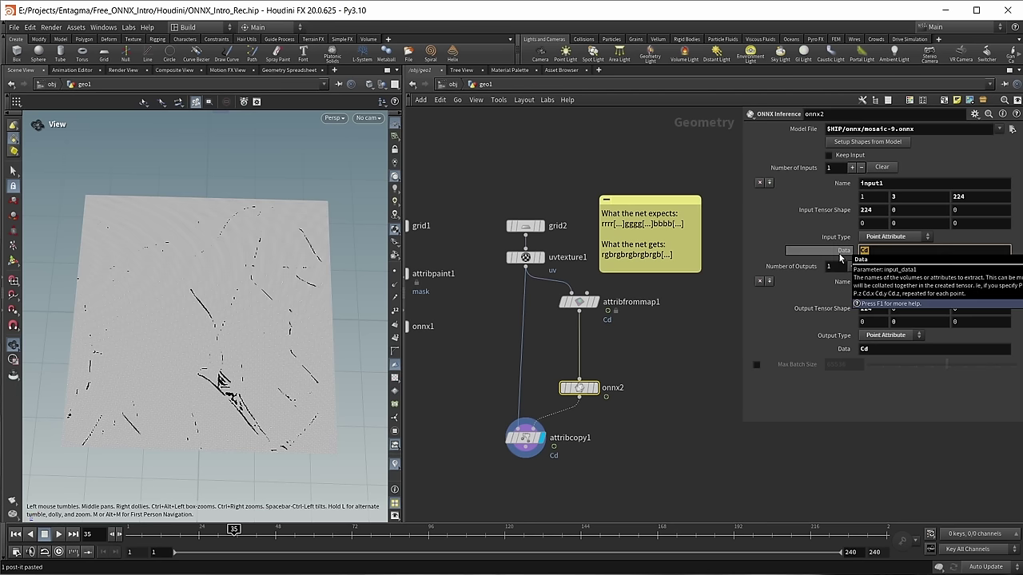
{"action": "key", "text": "Return"}
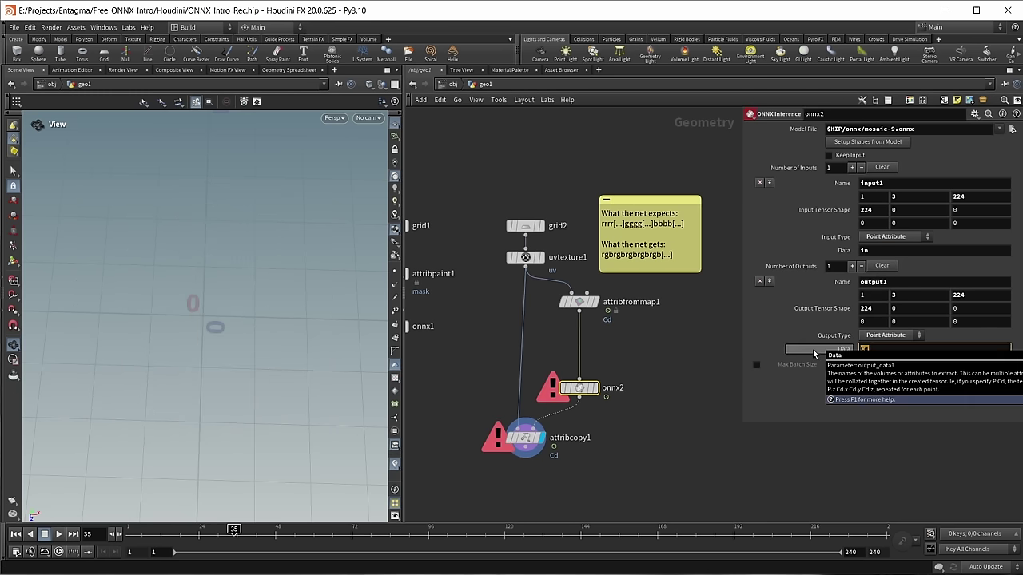
{"action": "key", "text": "Return"}
- Check the dimensions in the mosaic ONNX node's input tensor shape
{"action": "middle_click_drag", "start_coordinate": [591, 330], "coordinate": [551, 344]}
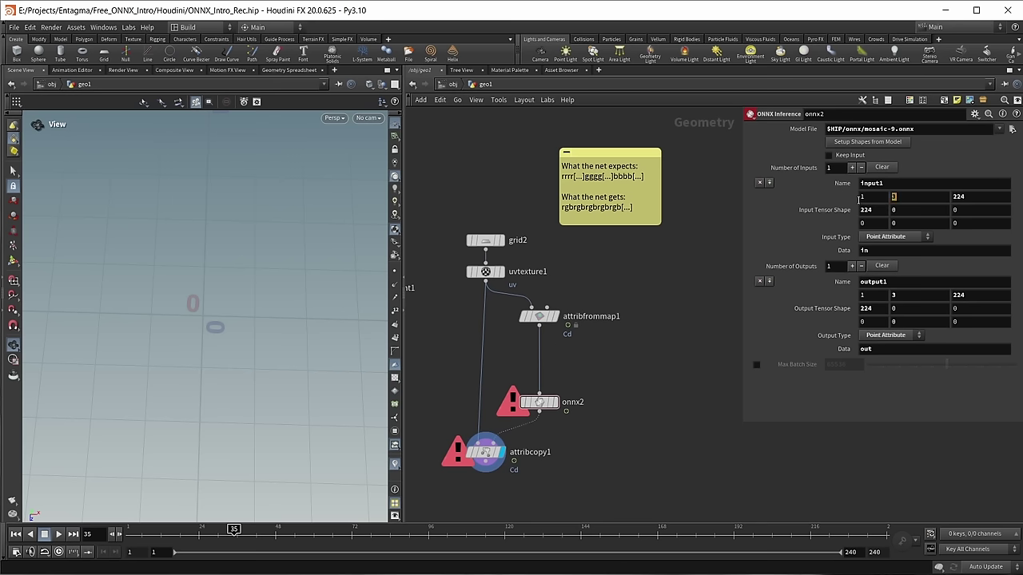
{"action": "key", "text": "Tab"}
{"action": "key", "text": "Tab"}
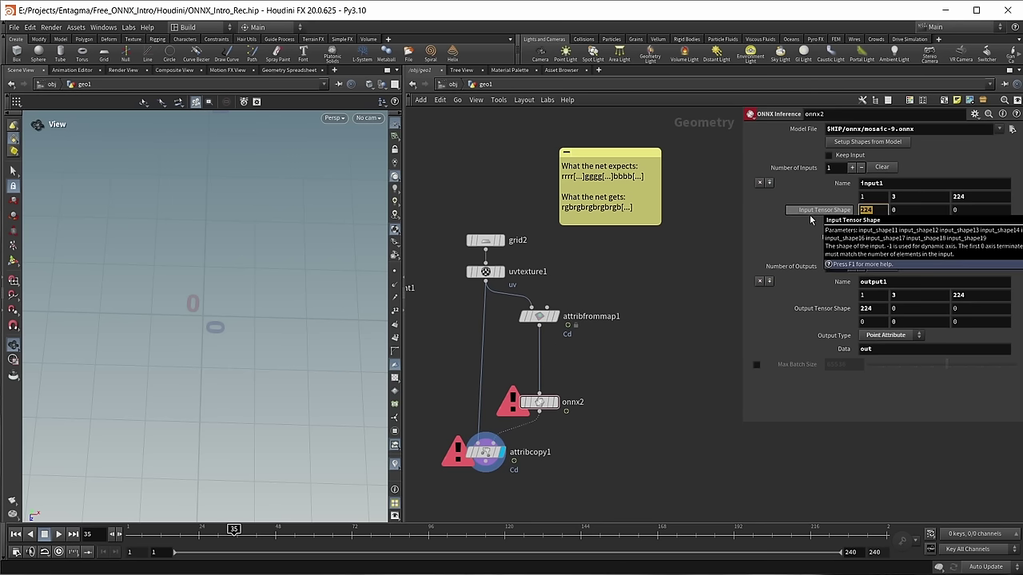
{"action": "key", "text": "Return"}
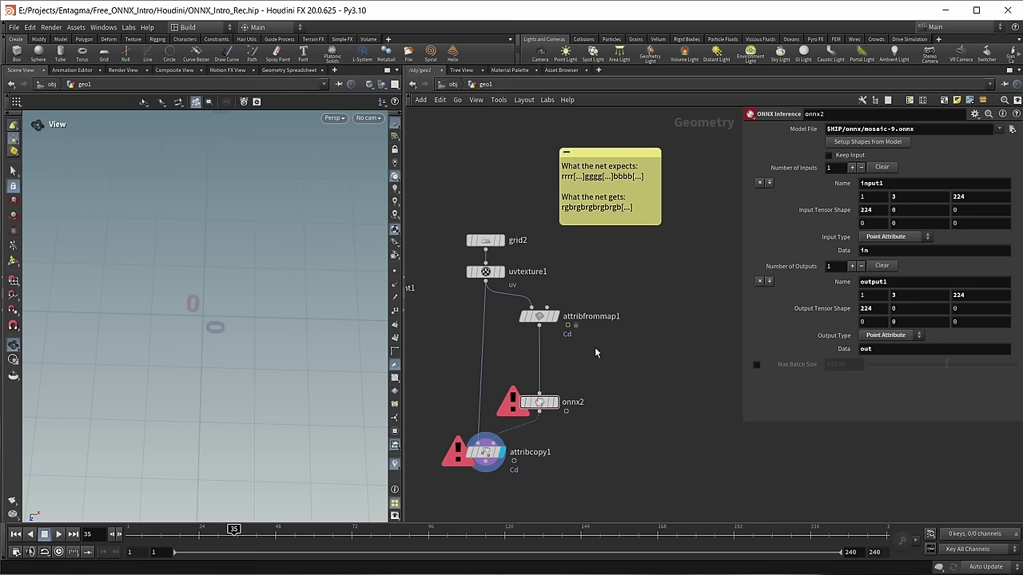
{"action": "key", "text": "Tab"}
{"action": "left_click", "coordinate": [541, 357]}
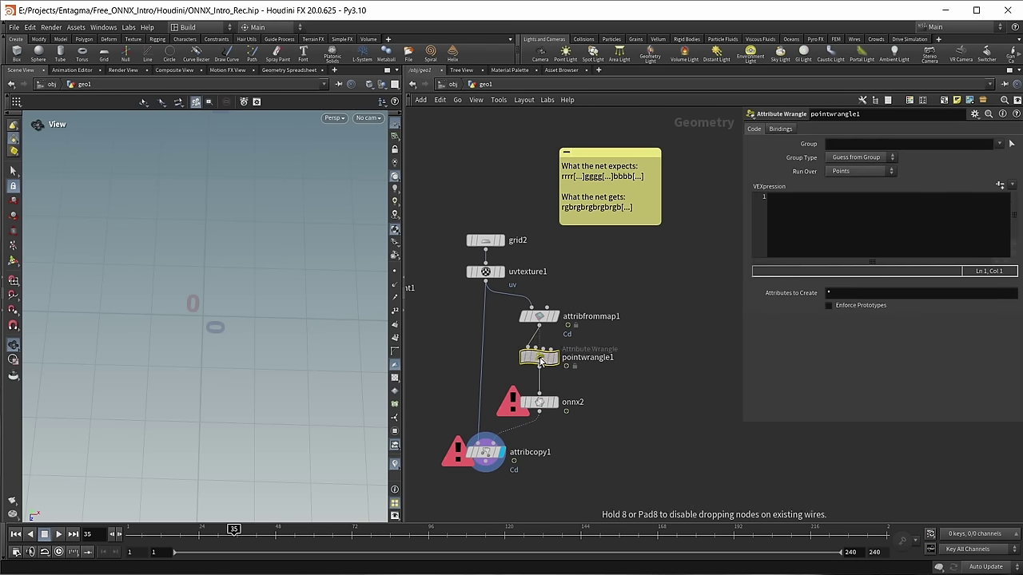
{"action": "left_click", "coordinate": [794, 227]}
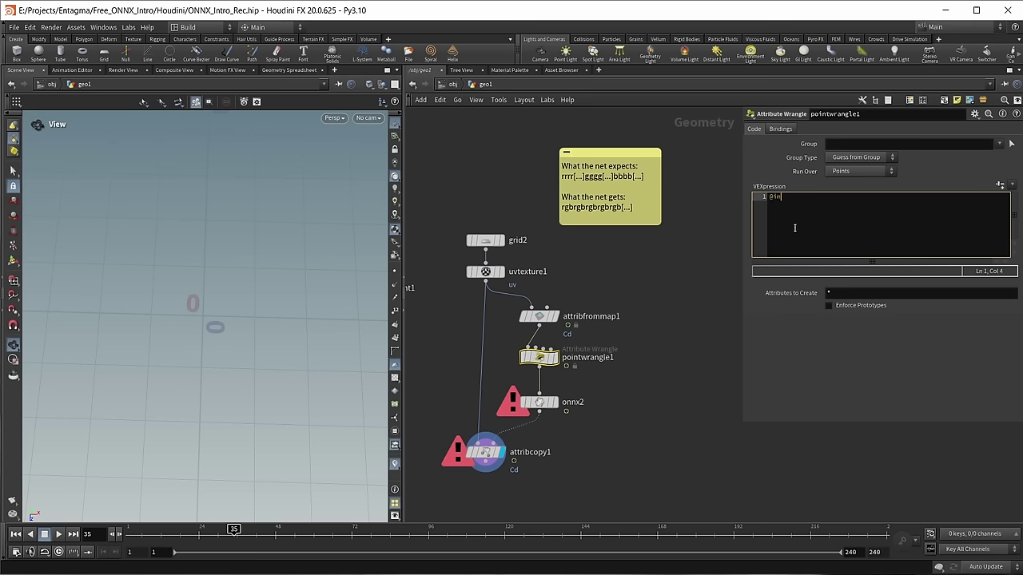
{"action": "type", "text": "f@in = v@Cd.r"}
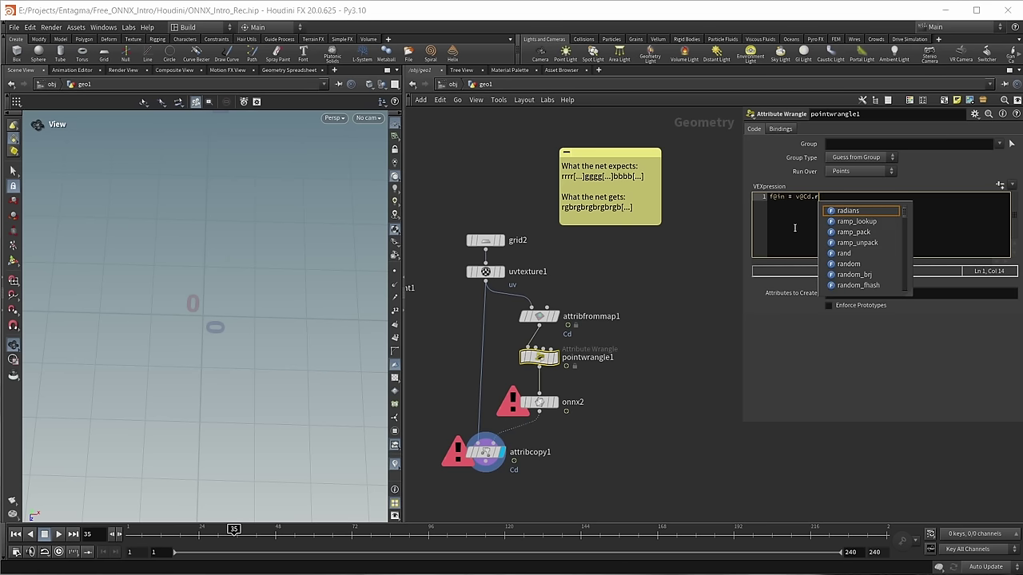
{"action": "type", "text": ";"}
- Duplicate the point wrangle twice beside the original, with both copies fed by the Attribute from Map node
{"action": "middle_click_drag", "start_coordinate": [631, 362], "coordinate": [586, 344]}
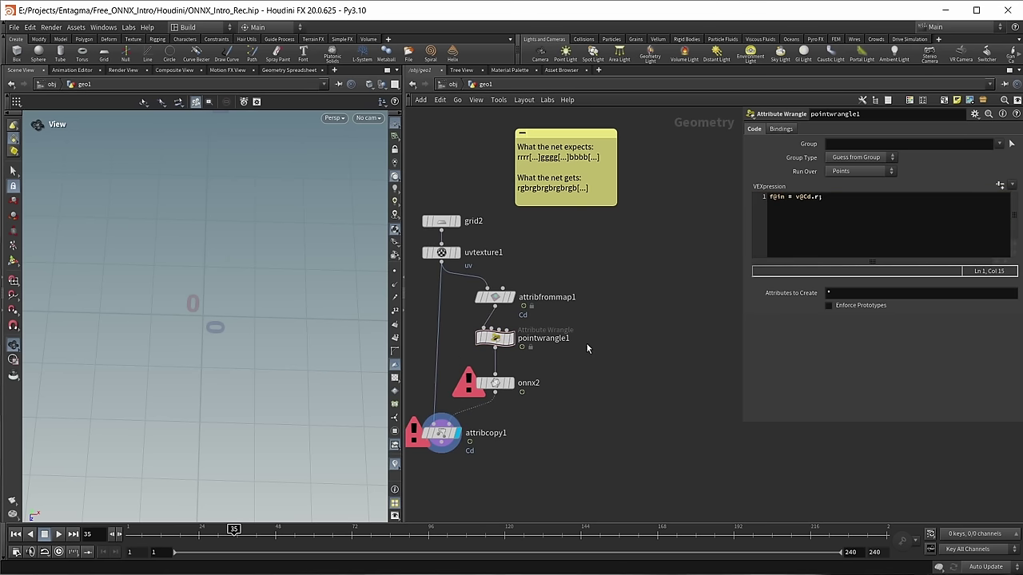
{"action": "left_click_drag", "start_coordinate": [552, 345], "coordinate": [703, 339], "text": "alt"}
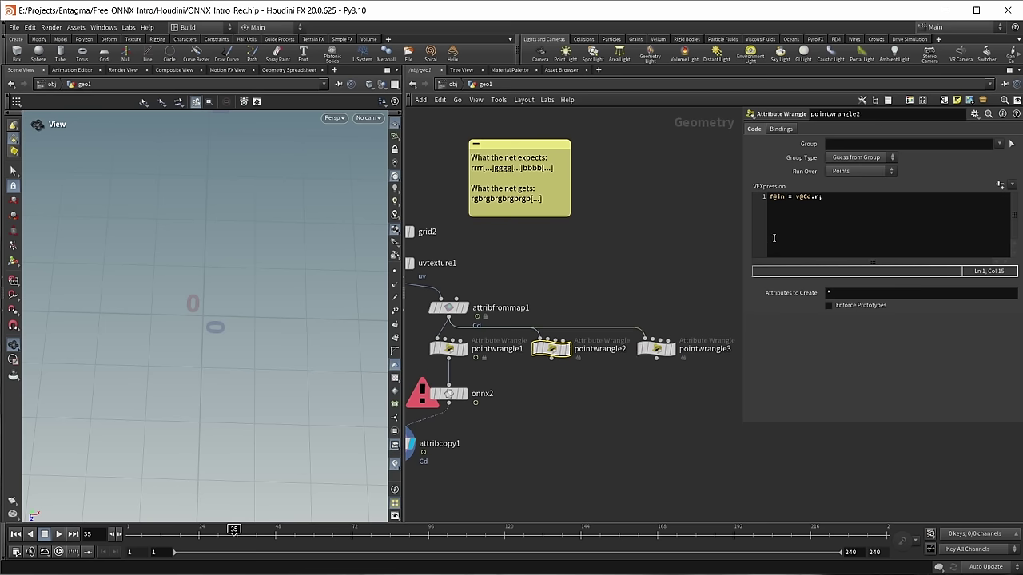
{"action": "left_click", "coordinate": [818, 198]}
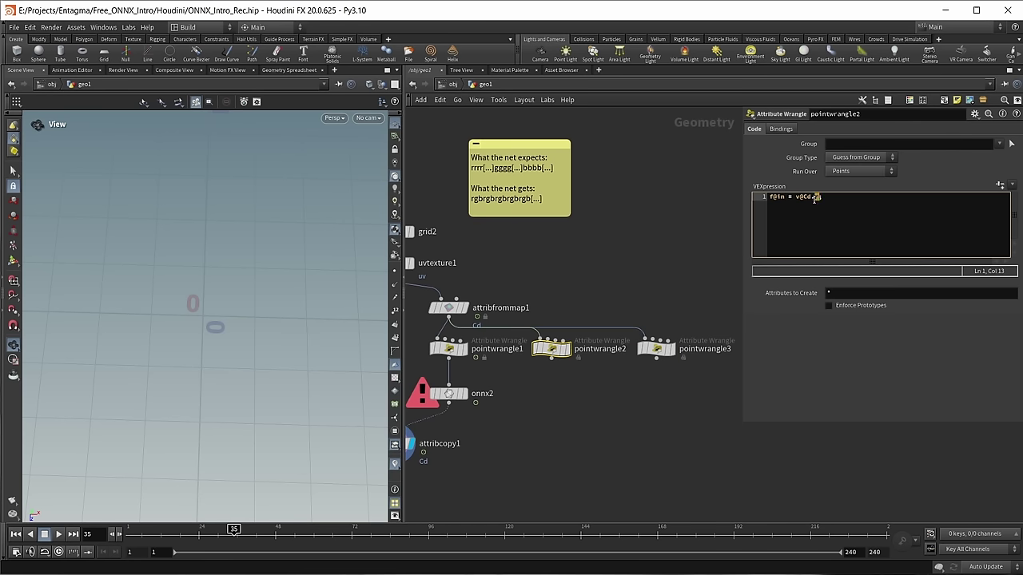
{"action": "type", "text": ";"}
{"action": "left_click", "coordinate": [655, 349]}
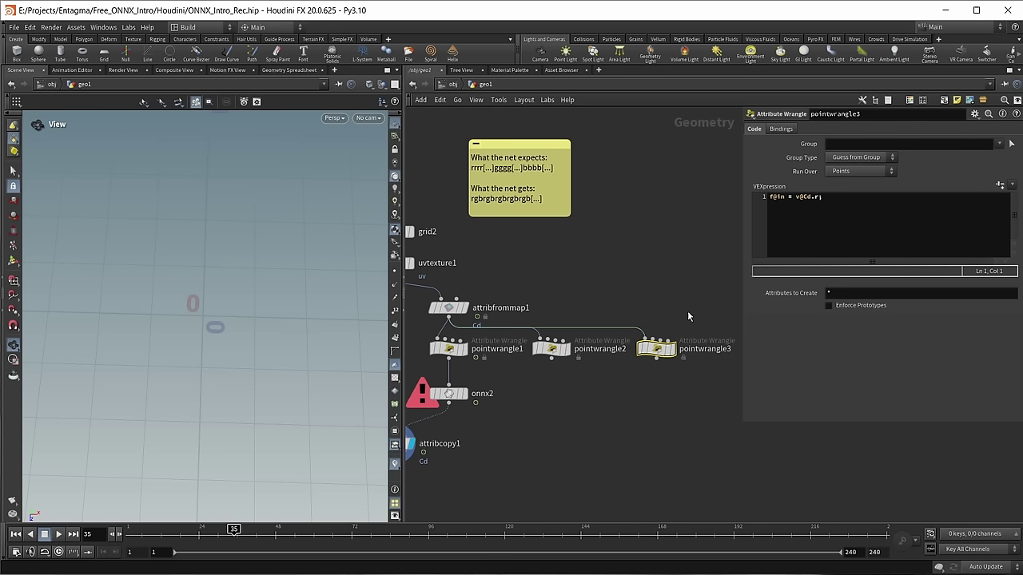
{"action": "left_click", "coordinate": [818, 200]}
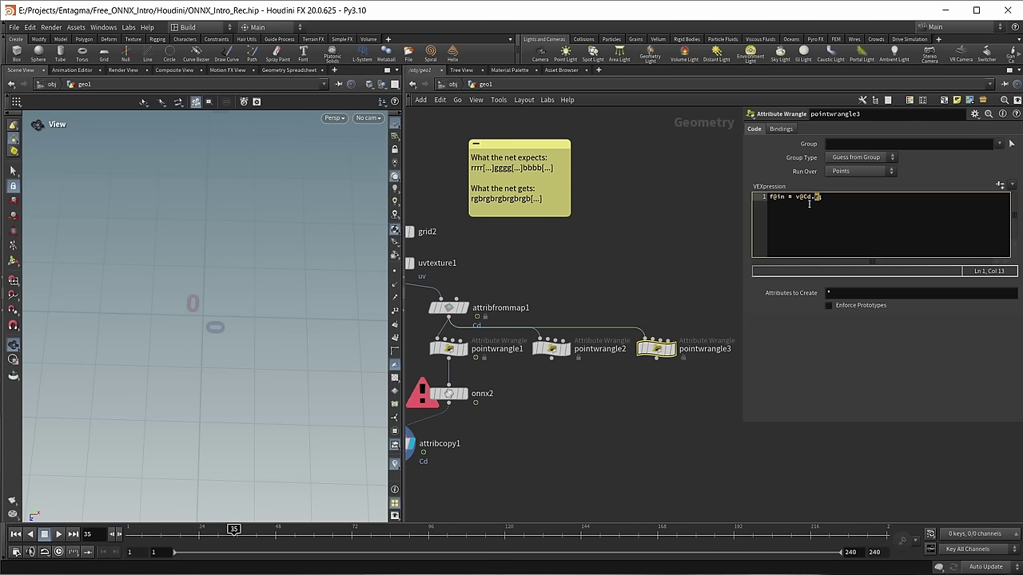
- Move onnx2 and the Attribute Copy node lower, combine the three point wrangles in a Merge node, and display it
{"action": "scroll", "coordinate": [635, 423], "scroll_direction": "down", "scroll_amount": 5}
{"action": "left_click_drag", "start_coordinate": [607, 445], "coordinate": [490, 370]}
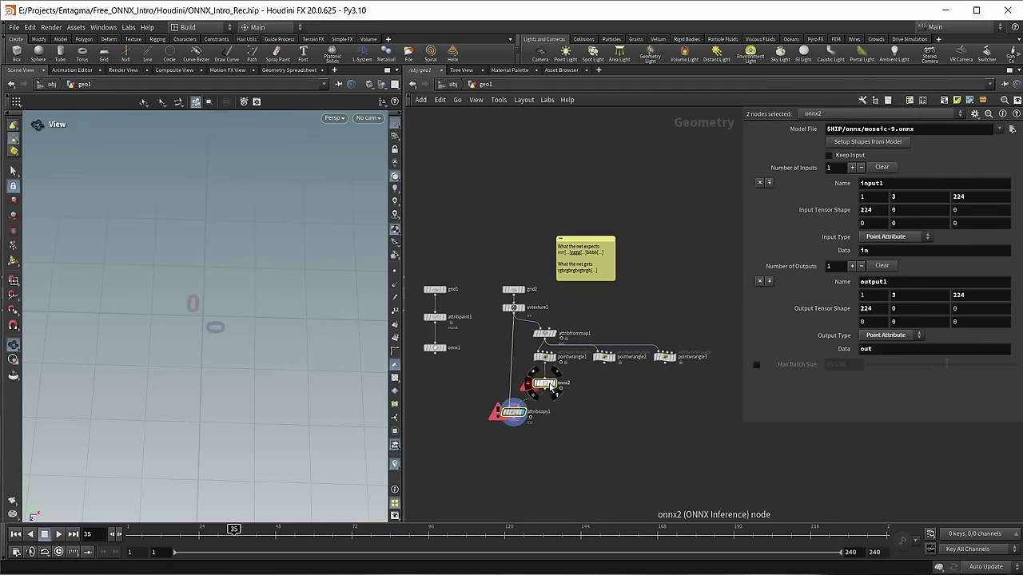
{"action": "scroll", "coordinate": [602, 402], "scroll_direction": "up", "scroll_amount": 3}
{"action": "key", "text": "Tab"}
{"action": "type", "text": "merge"}
{"action": "key", "text": "Return"}
{"action": "left_click", "coordinate": [583, 389]}
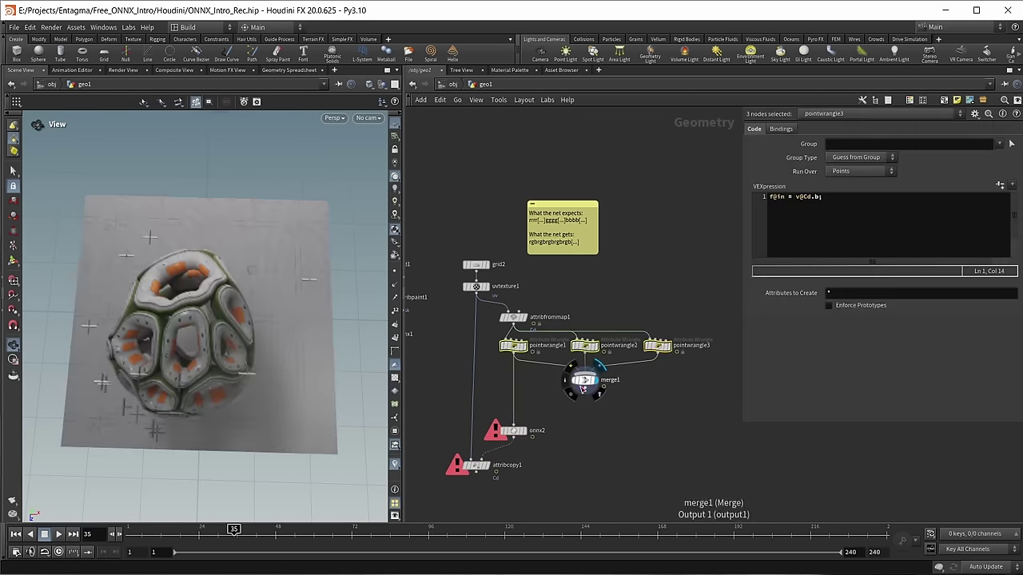
- Check the point count and attributes in the Merge node's information
{"action": "left_click", "coordinate": [582, 389]}
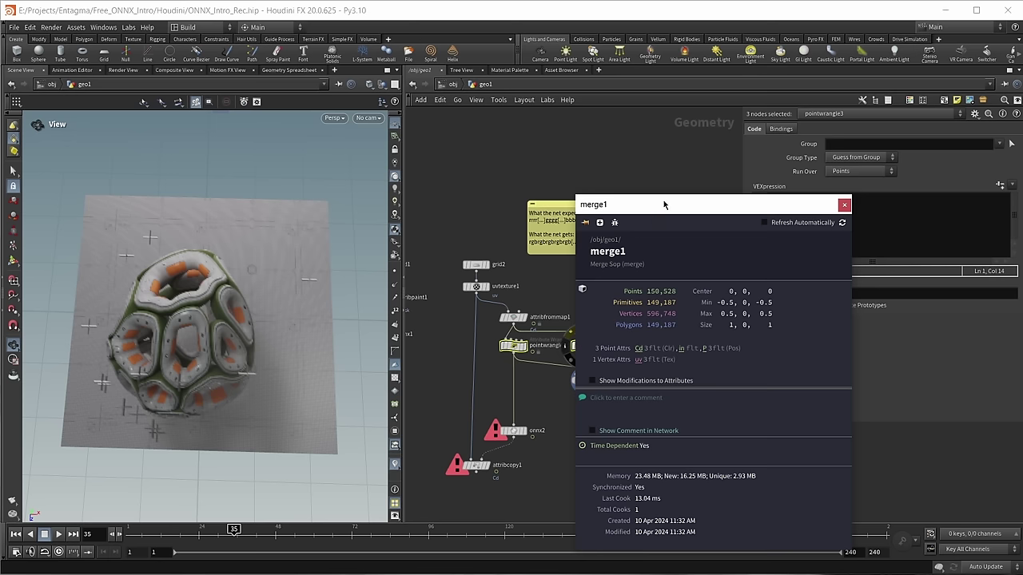
{"action": "left_click_drag", "start_coordinate": [663, 204], "coordinate": [409, 135]}
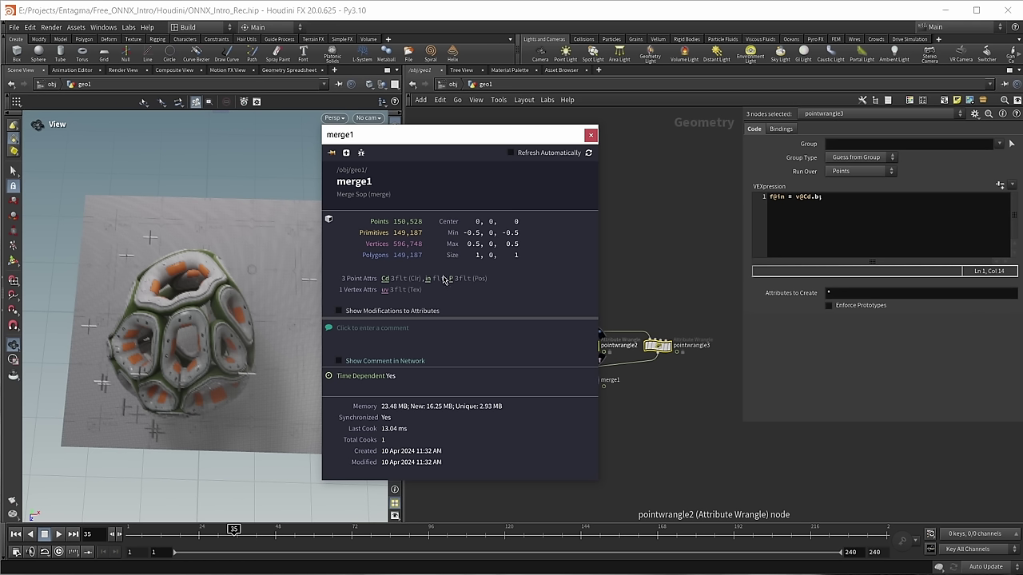
{"action": "left_click", "coordinate": [591, 138]}
- Place onnx2 directly beneath the Merge node, feed it from the merged points, and display it
{"action": "scroll", "coordinate": [524, 196], "scroll_direction": "up", "scroll_amount": 3}
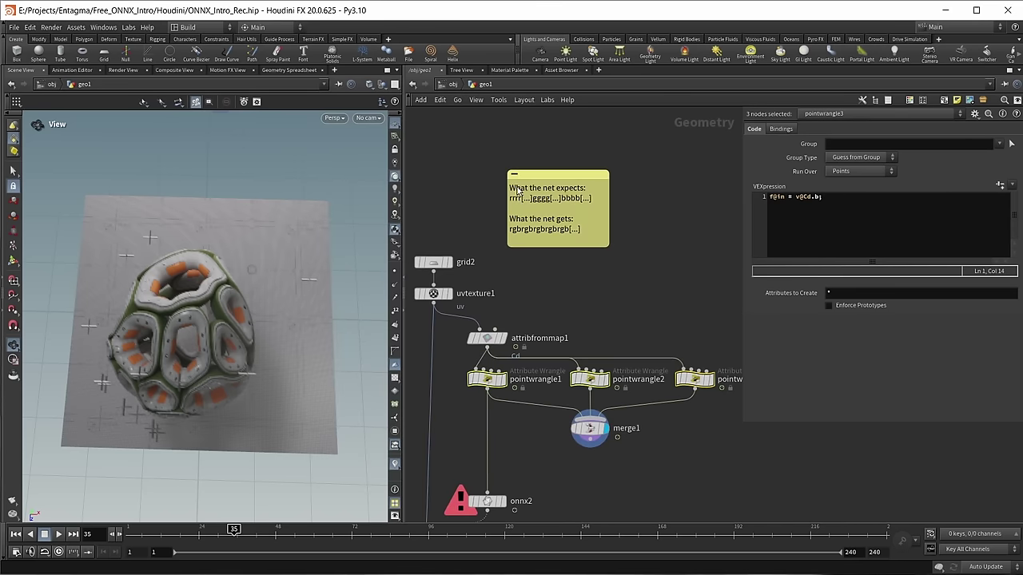
{"action": "scroll", "coordinate": [628, 342], "scroll_direction": "down", "scroll_amount": 2}
{"action": "left_click_drag", "start_coordinate": [595, 425], "coordinate": [591, 452]}
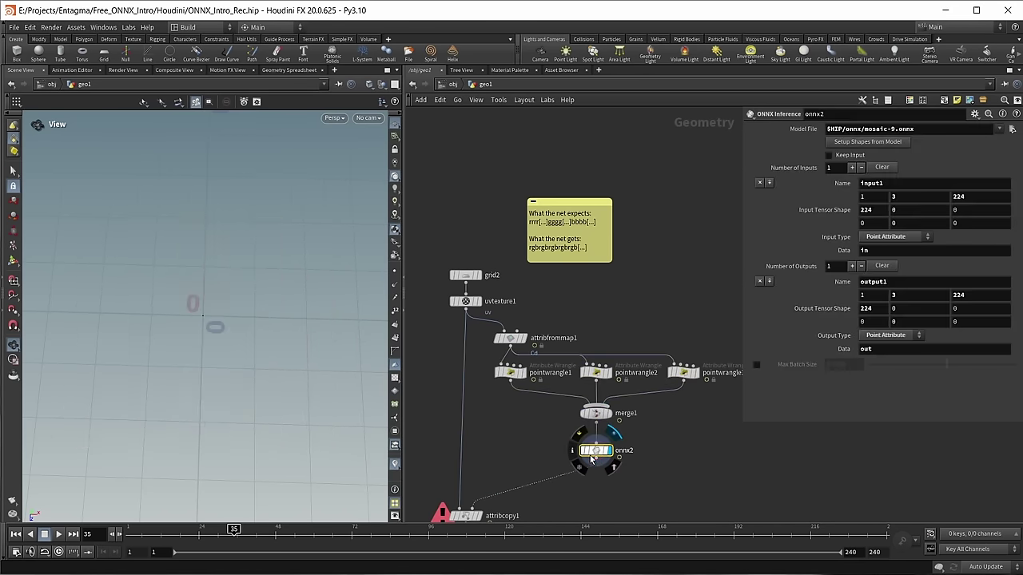
{"action": "middle_click_drag", "start_coordinate": [601, 484], "coordinate": [609, 426]}
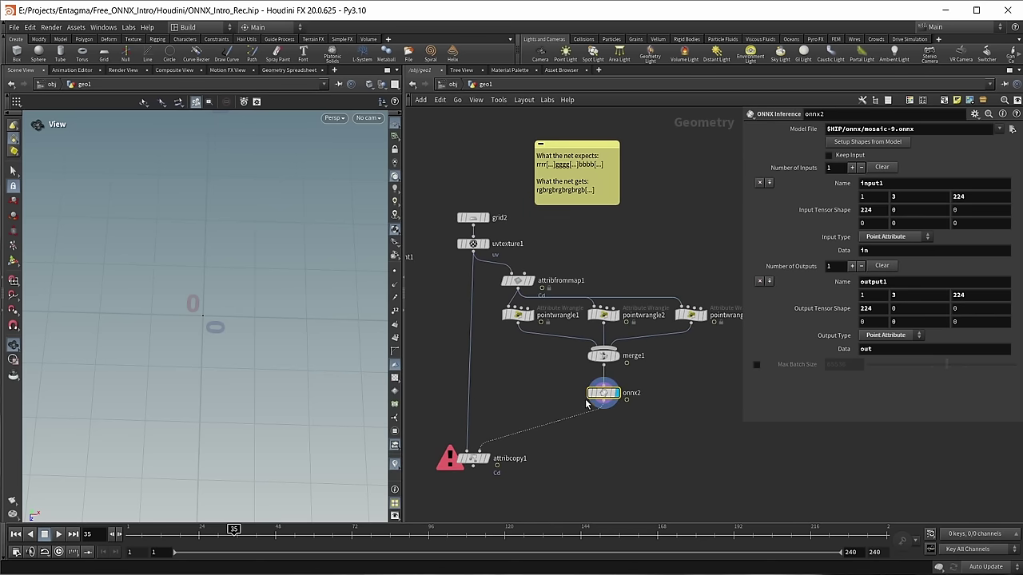
{"action": "left_click", "coordinate": [594, 160]}
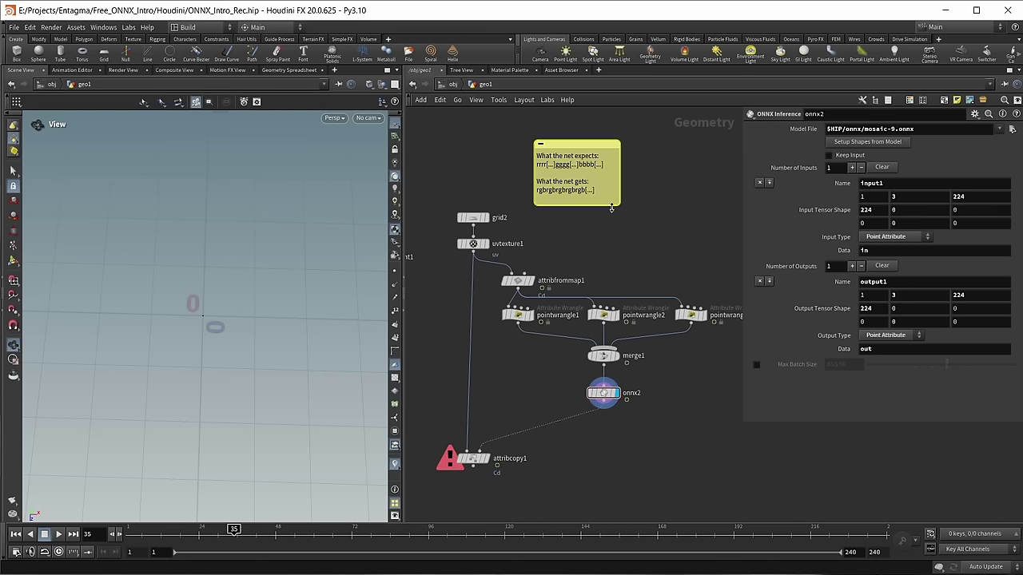
- Disconnect the Attribute Copy node and add a point wrangle above it, fed by uvtexture1 first and onnx2 second
{"action": "middle_click_drag", "start_coordinate": [517, 446], "coordinate": [559, 415]}
{"action": "left_click_drag", "start_coordinate": [503, 407], "coordinate": [506, 446]}
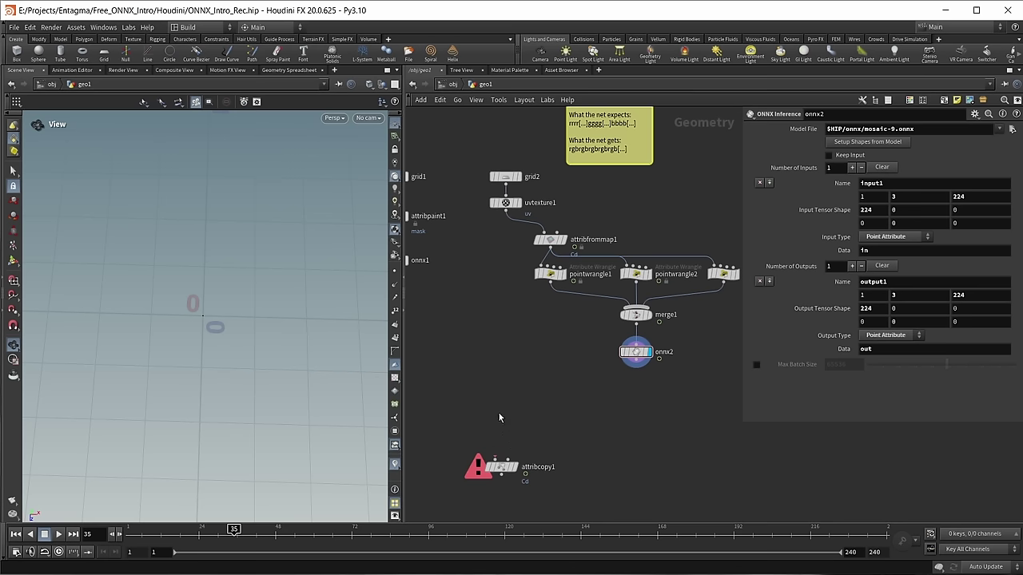
{"action": "key", "text": "Tab"}
{"action": "type", "text": "wrangle"}
{"action": "key", "text": "Return"}
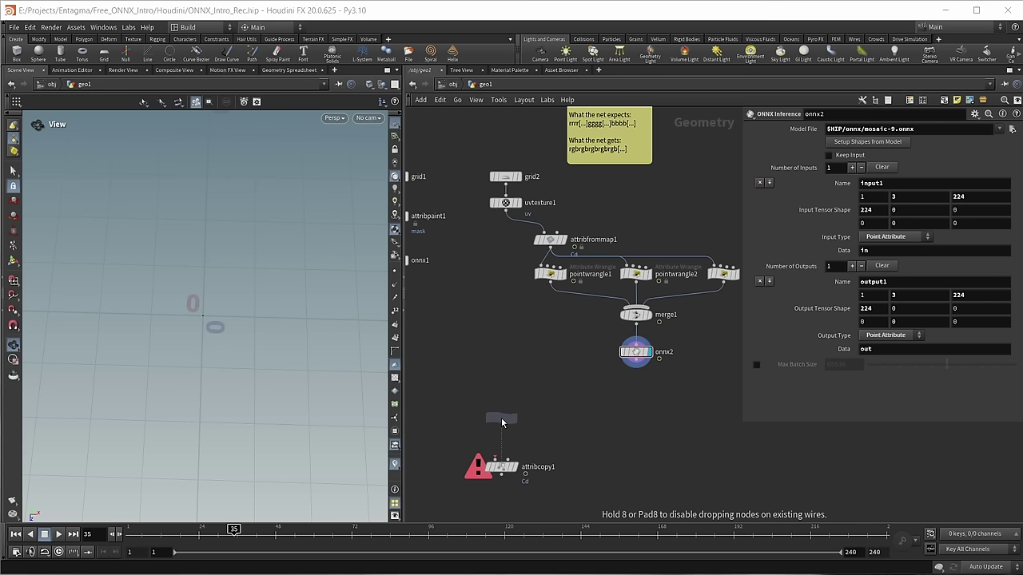
{"action": "left_click", "coordinate": [502, 397]}
{"action": "left_click", "coordinate": [805, 237]}
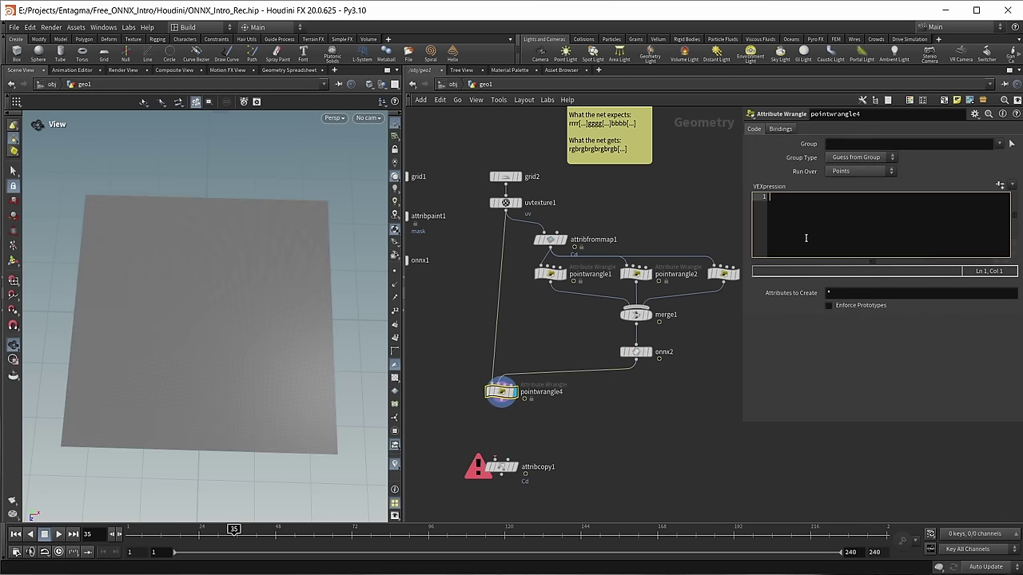
{"action": "key", "text": "Return"}
{"action": "type", "text": "float"}
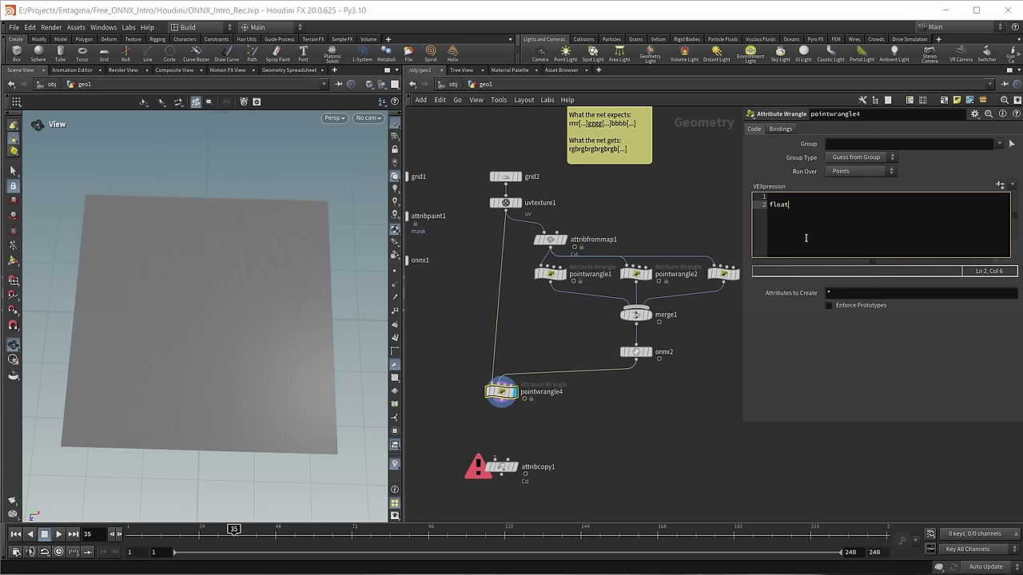
{"action": "type", "text": "= point(1, \"out\", 0"}
{"action": "type", "text": "ptnum);"}
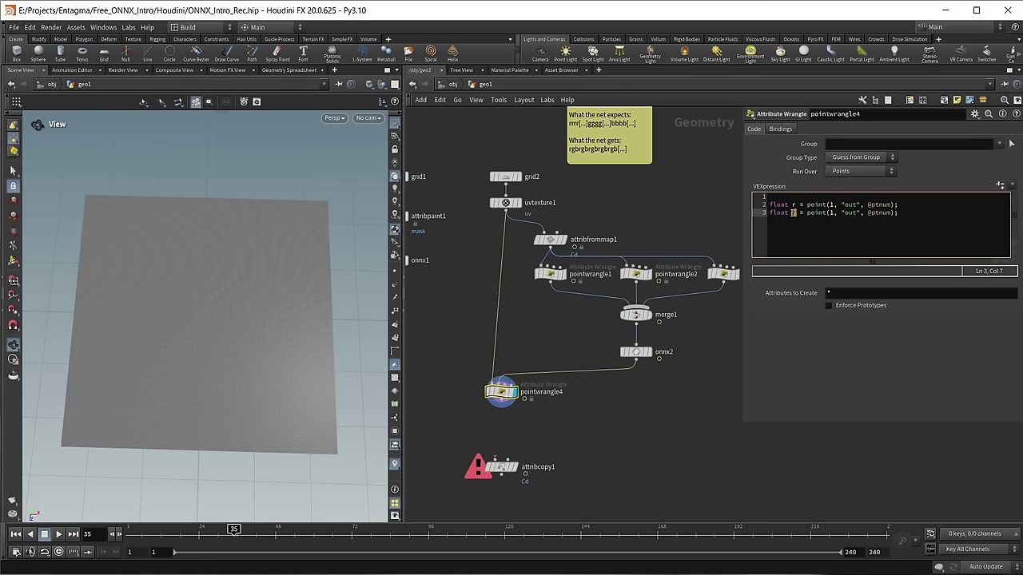
{"action": "type", "text": "g"}
{"action": "left_click", "coordinate": [966, 230]}
{"action": "mouse_move", "coordinate": [523, 193]}
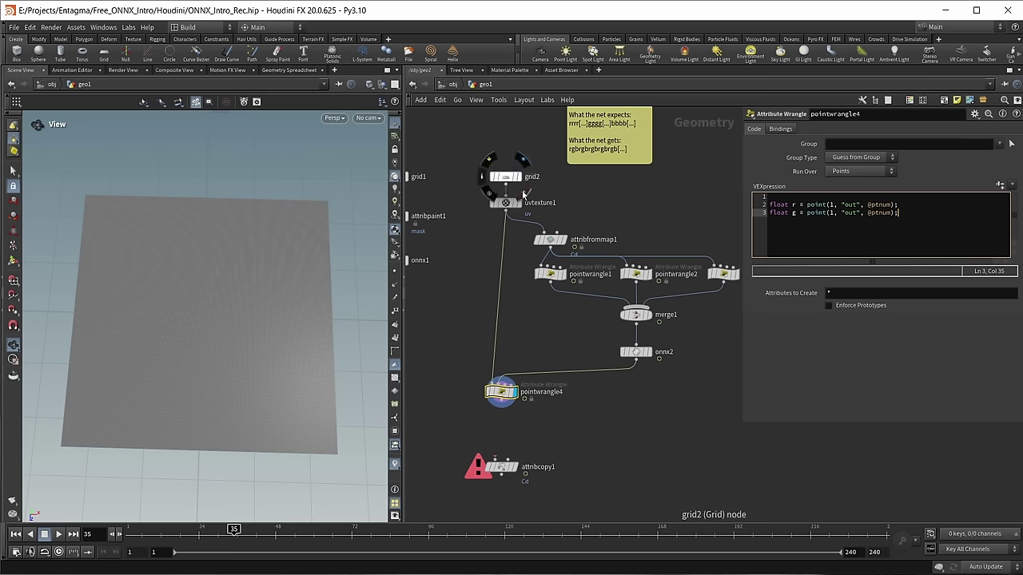
{"action": "left_click_drag", "start_coordinate": [476, 147], "coordinate": [521, 232]}
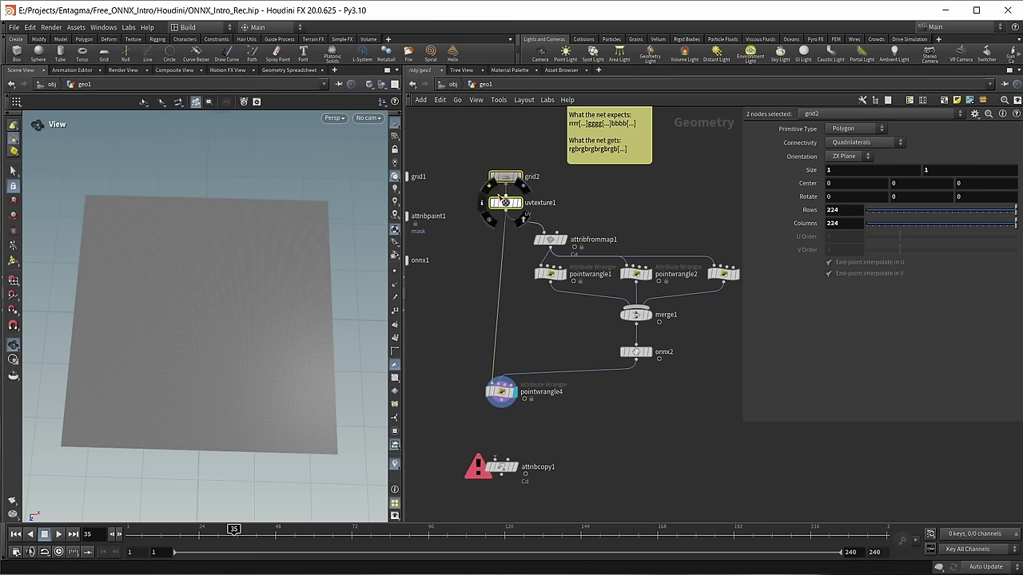
{"action": "left_click_drag", "start_coordinate": [587, 345], "coordinate": [688, 384]}
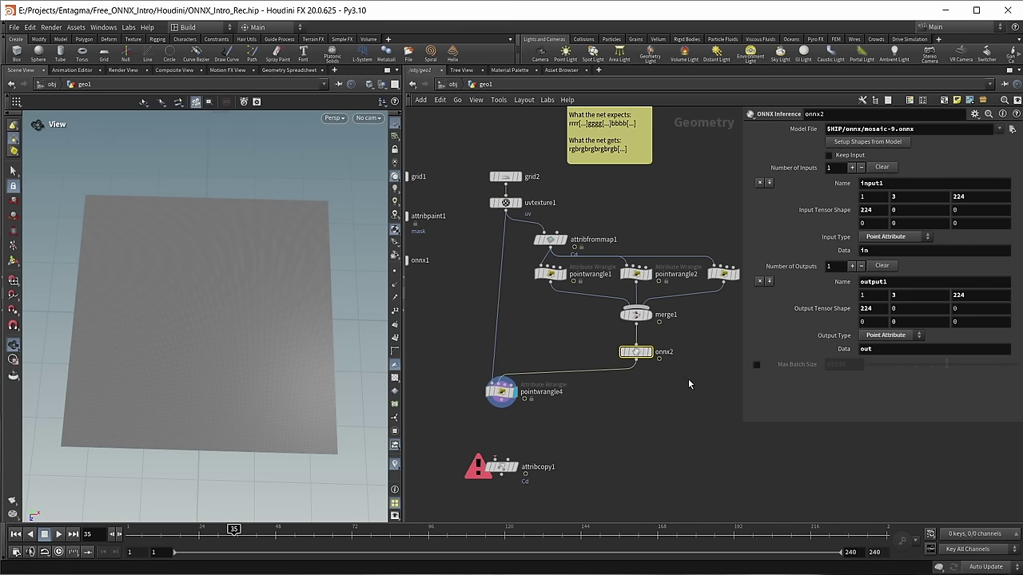
- Add int np = npoints(0); as the first line of the new wrangle's code
{"action": "left_click", "coordinate": [502, 391]}
{"action": "left_click", "coordinate": [769, 197]}
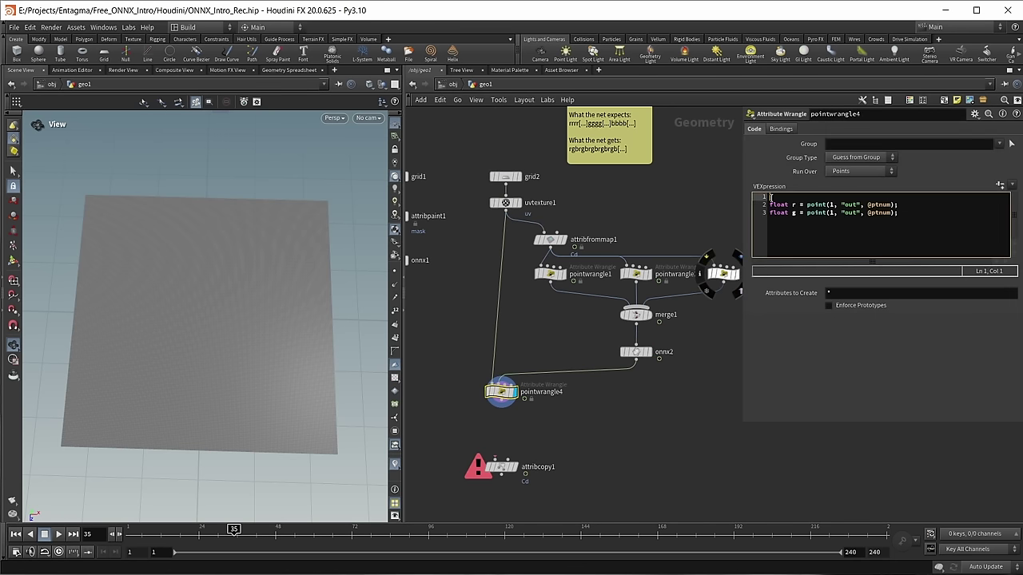
{"action": "key", "text": "Return"}
{"action": "type", "text": "int np = npoint"}
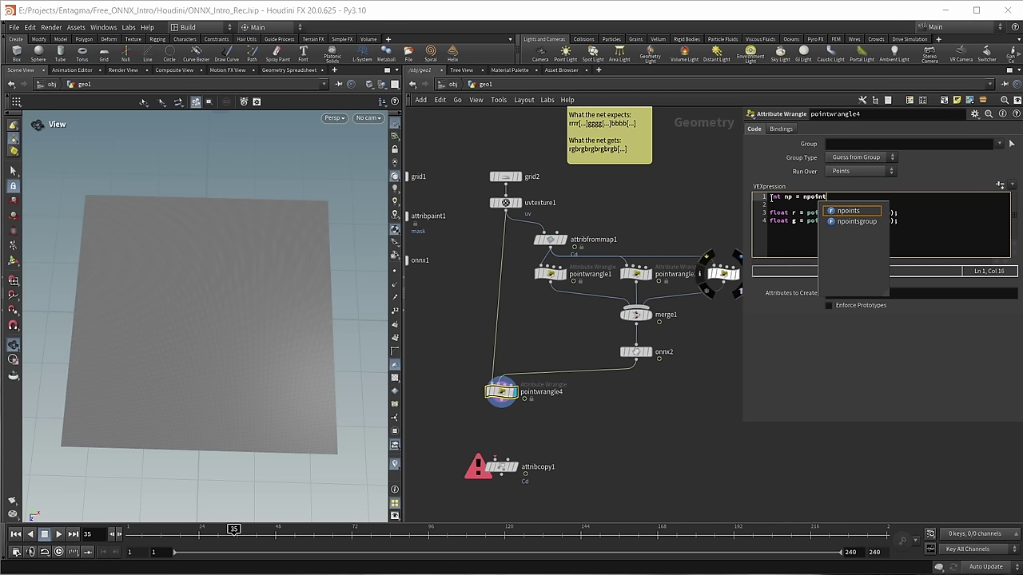
{"action": "key", "text": "Return"}
{"action": "type", "text": "("}
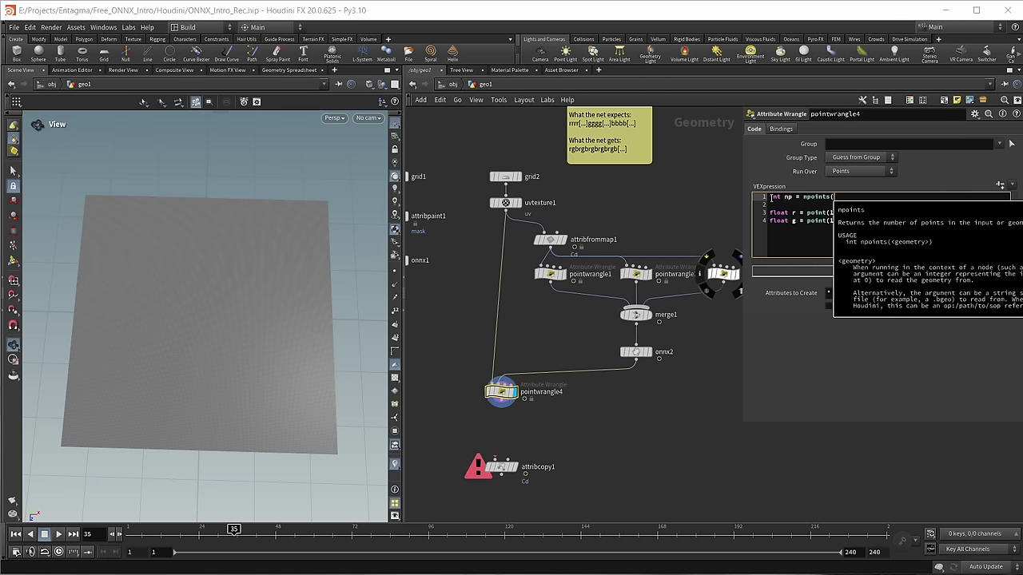
{"action": "type", "text": "0);"}
{"action": "left_click", "coordinate": [826, 221]}
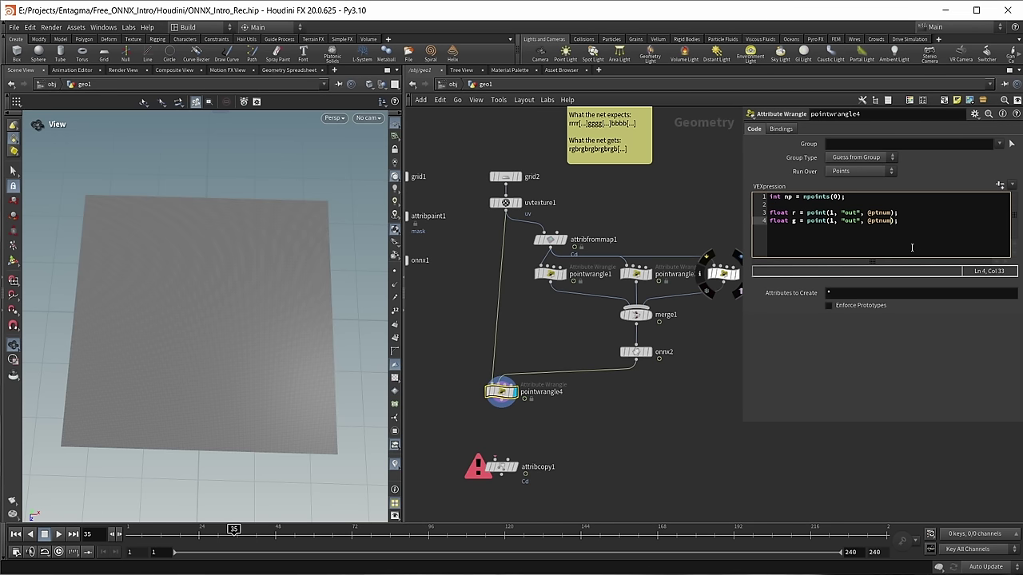
{"action": "type", "text": "+ np"}
{"action": "key", "text": "End"}
{"action": "key", "text": "ctrl+d"}
{"action": "double_click", "coordinate": [794, 229]}
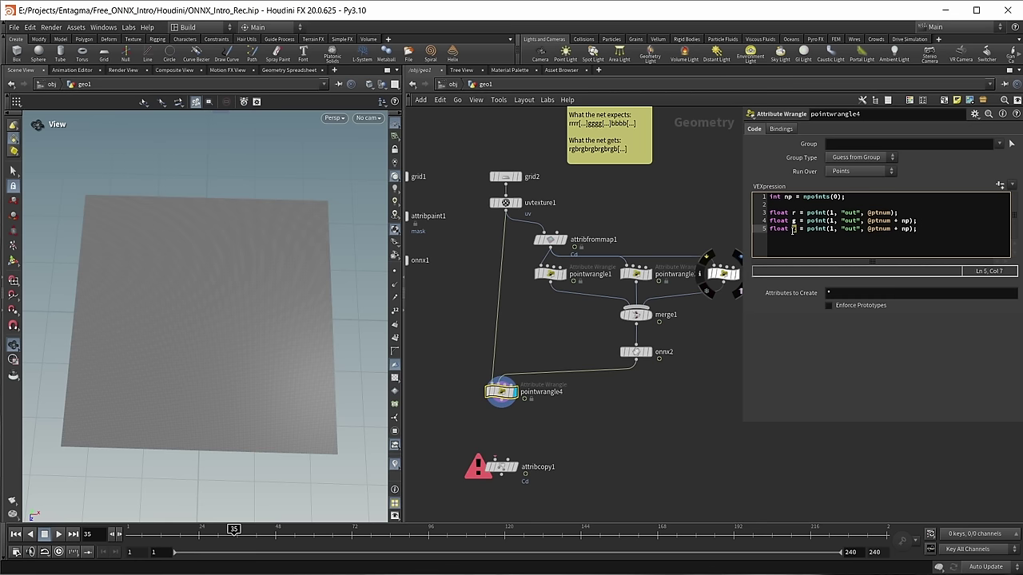
{"action": "type", "text": "b"}
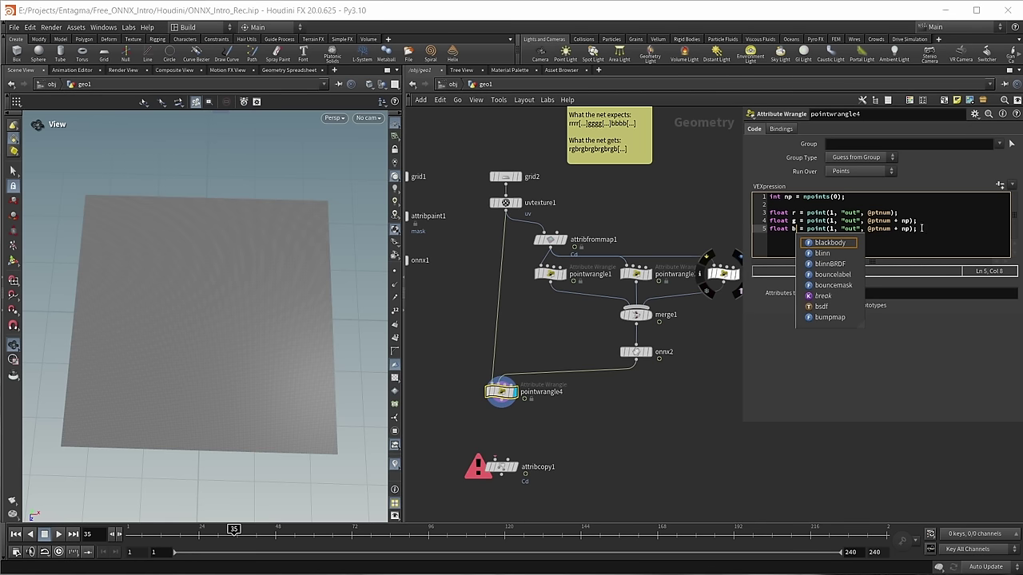
{"action": "left_click", "coordinate": [908, 229]}
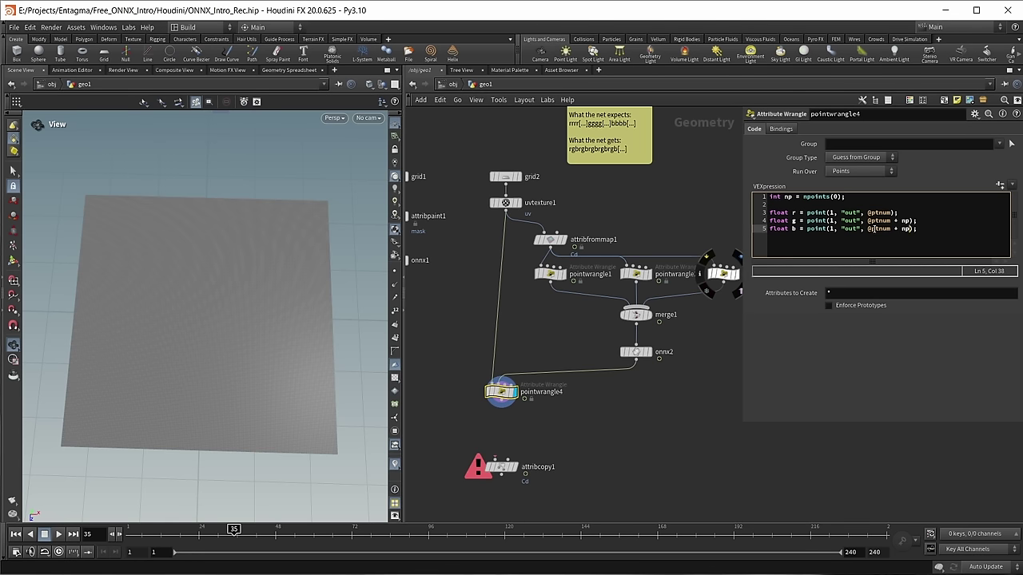
{"action": "type", "text": "+ np"}
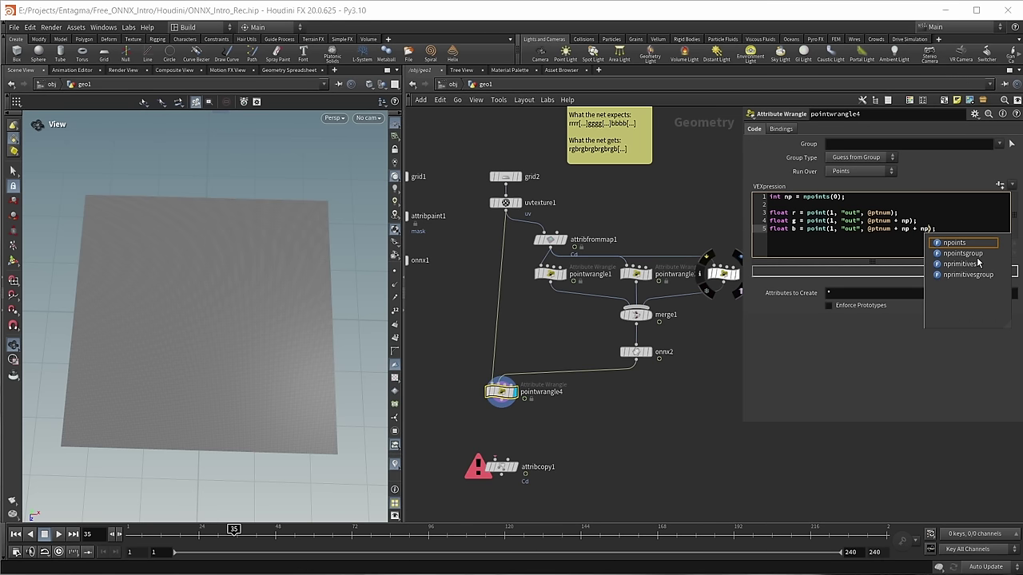
- Finish the wrangle's code with a final line v@Cd = set(r,g,b);
{"action": "left_click", "coordinate": [969, 227]}
{"action": "key", "text": "Return"}
{"action": "key", "text": "Return"}
{"action": "type", "text": "v@Cd = set("}
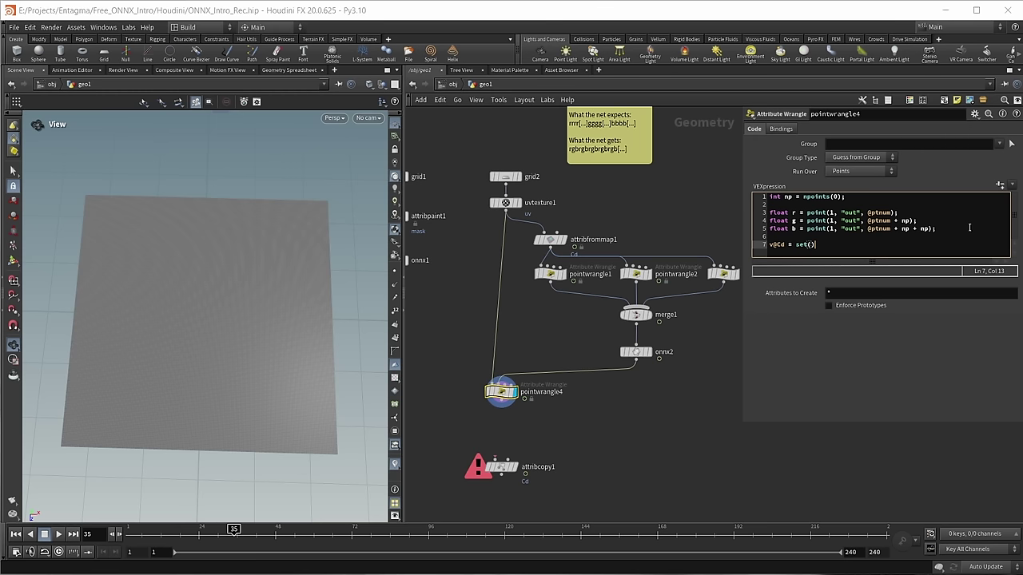
{"action": "type", "text": "r,g,b);"}
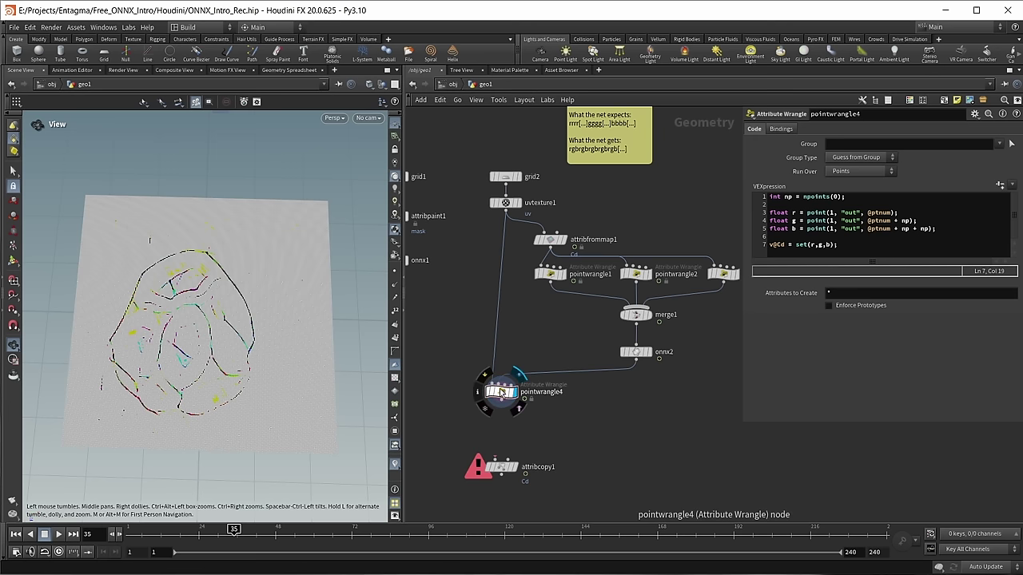
- Make room below onnx2 and insert a Labs Attribute Normalize Float node before the final wrangle, normalizing the out attribute
{"action": "left_click_drag", "start_coordinate": [636, 351], "coordinate": [636, 346]}
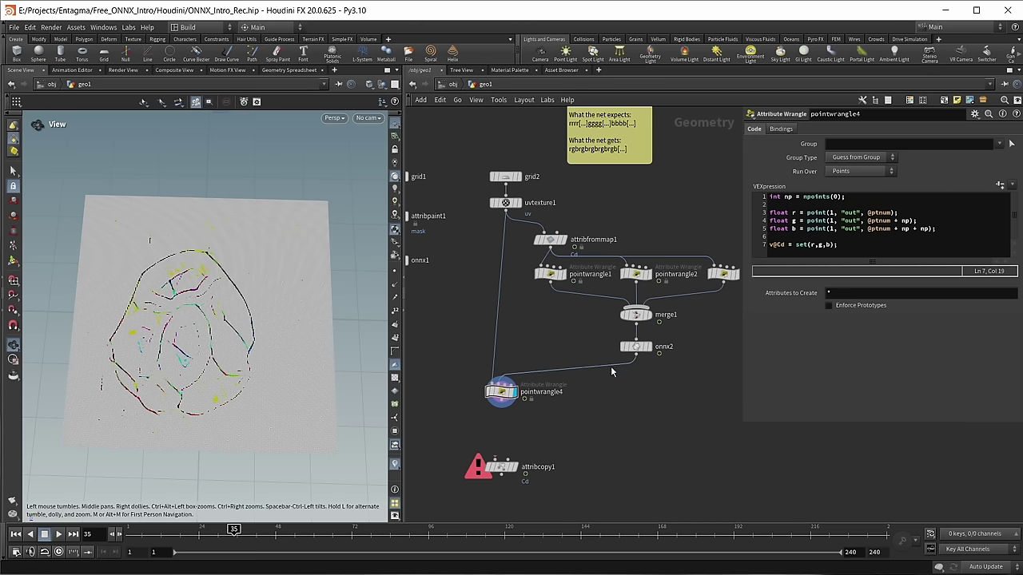
{"action": "left_click_drag", "start_coordinate": [502, 391], "coordinate": [502, 401]}
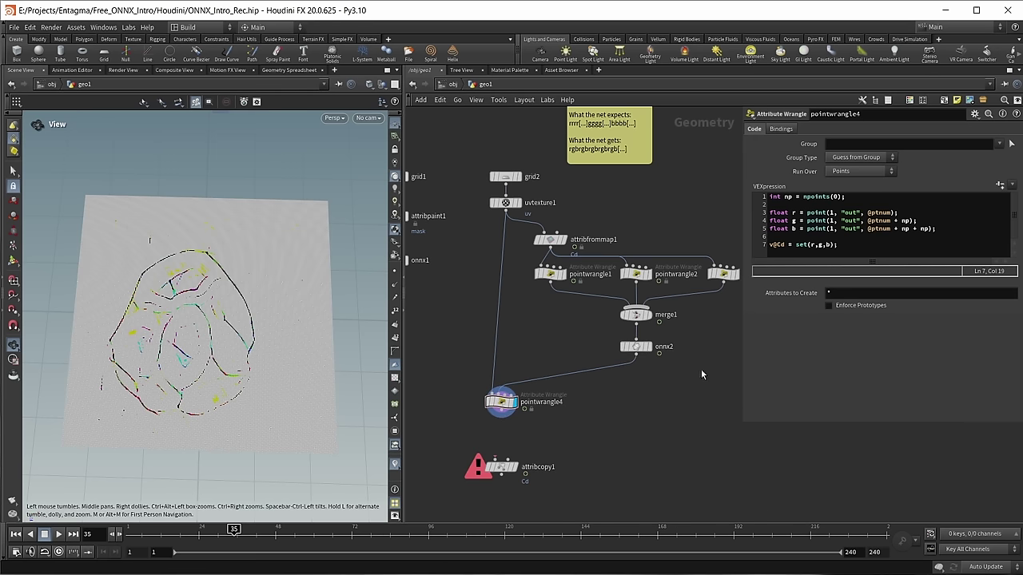
{"action": "left_click", "coordinate": [631, 348]}
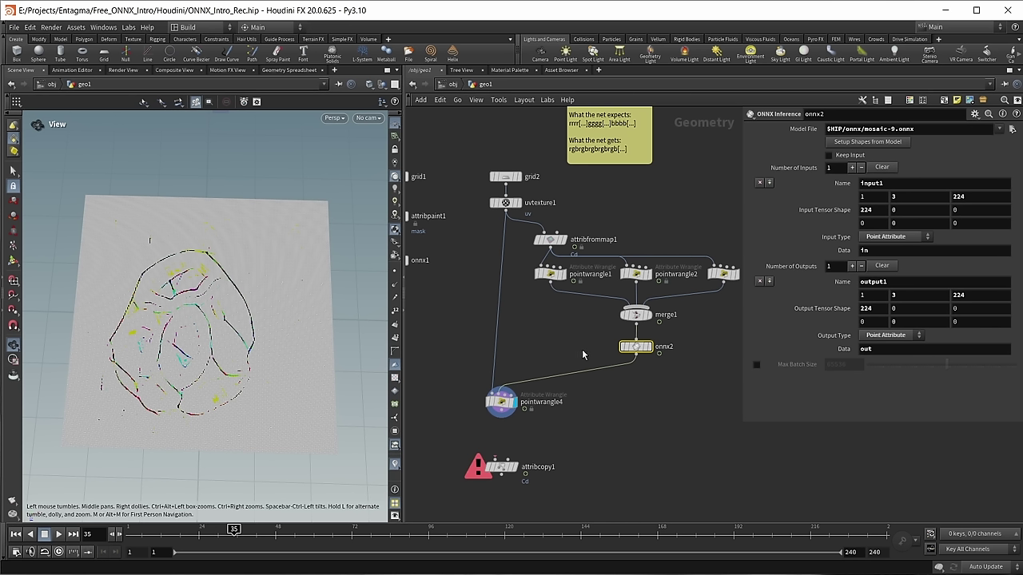
{"action": "left_click", "coordinate": [640, 388]}
{"action": "key", "text": "Tab"}
{"action": "type", "text": "norm"}
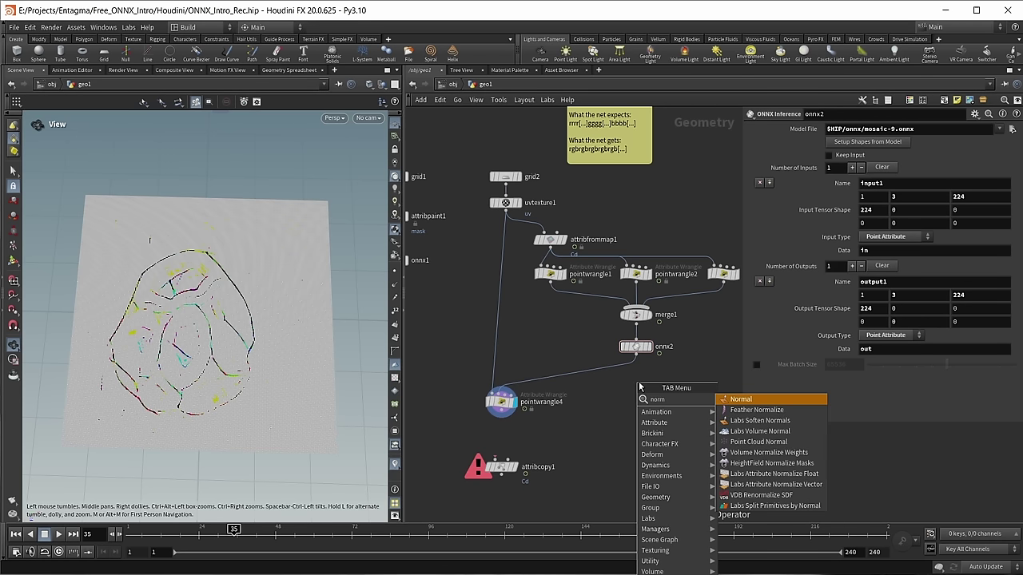
{"action": "type", "text": "alize"}
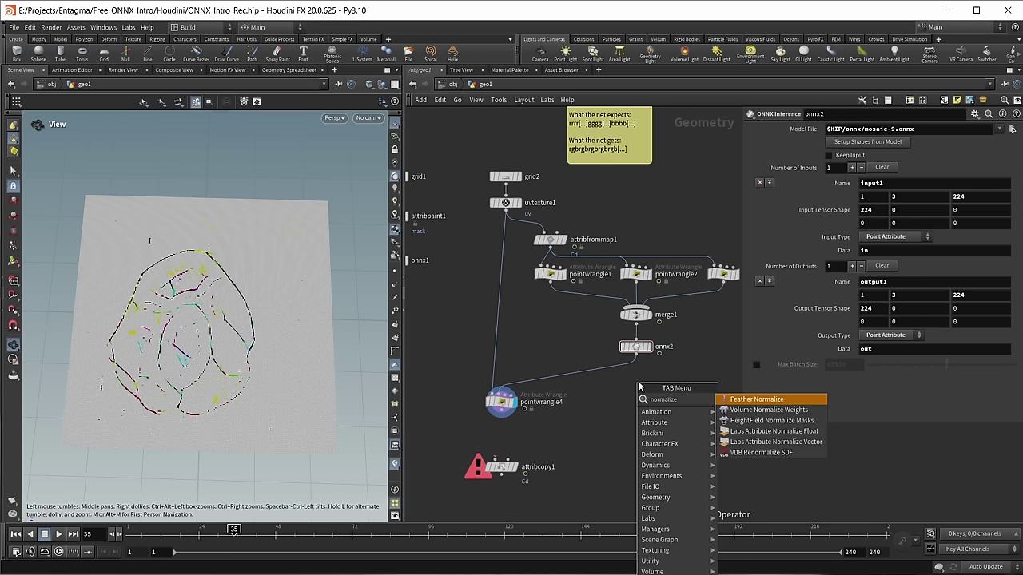
{"action": "left_click", "coordinate": [778, 431]}
{"action": "left_click", "coordinate": [637, 376]}
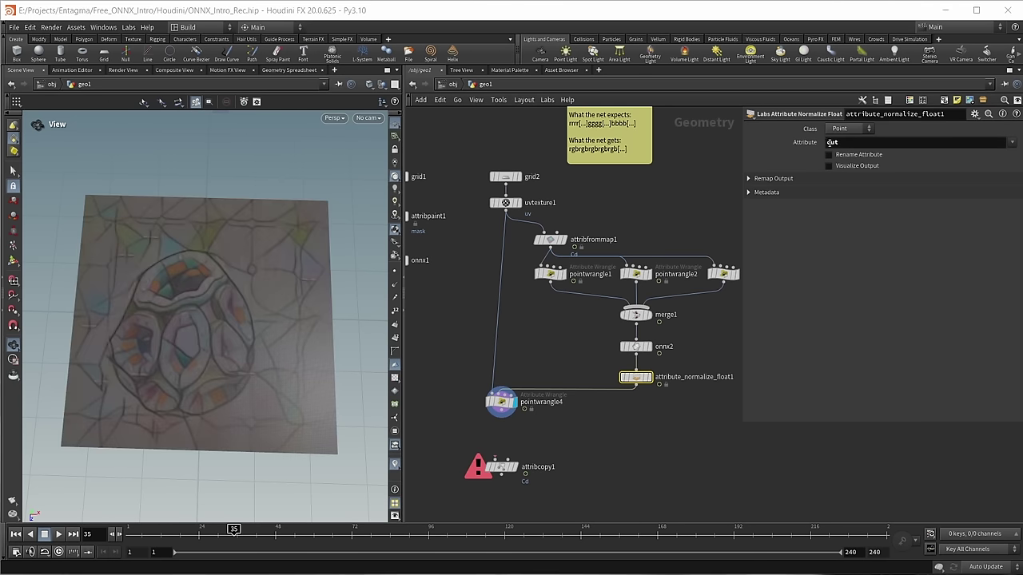
- Preview the normalized style transfer at frame 21 and delete the leftover attribcopy1 node
{"action": "mouse_move", "coordinate": [160, 316]}
{"action": "left_mouse_down"}
{"action": "mouse_move", "coordinate": [153, 299]}
{"action": "mouse_move", "coordinate": [164, 317]}
{"action": "left_mouse_up"}
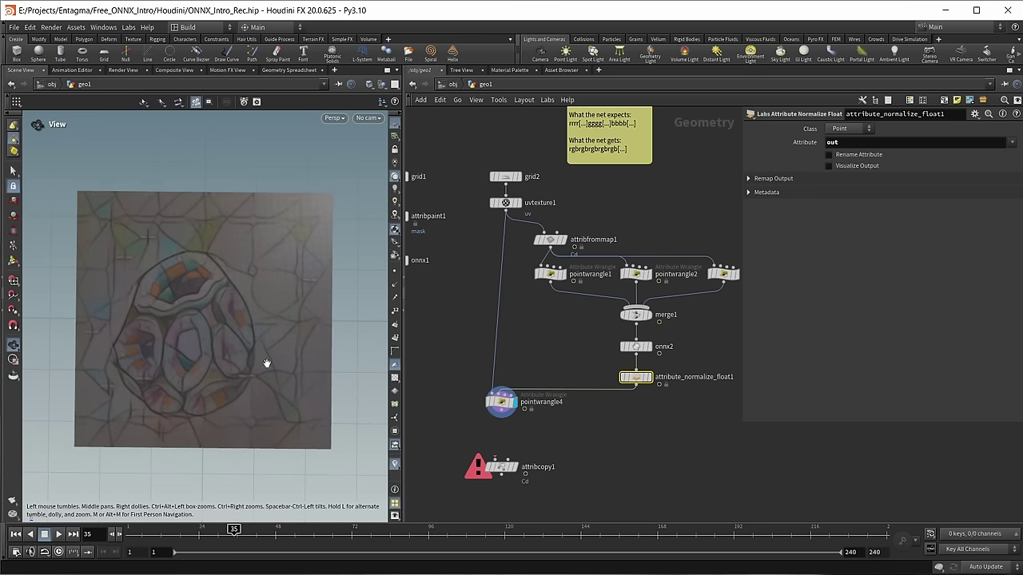
{"action": "left_click_drag", "start_coordinate": [236, 529], "coordinate": [189, 529]}
{"action": "left_click", "coordinate": [501, 467]}
{"action": "scroll", "coordinate": [483, 437], "scroll_direction": "down", "scroll_amount": 3}
{"action": "key", "text": "Delete"}
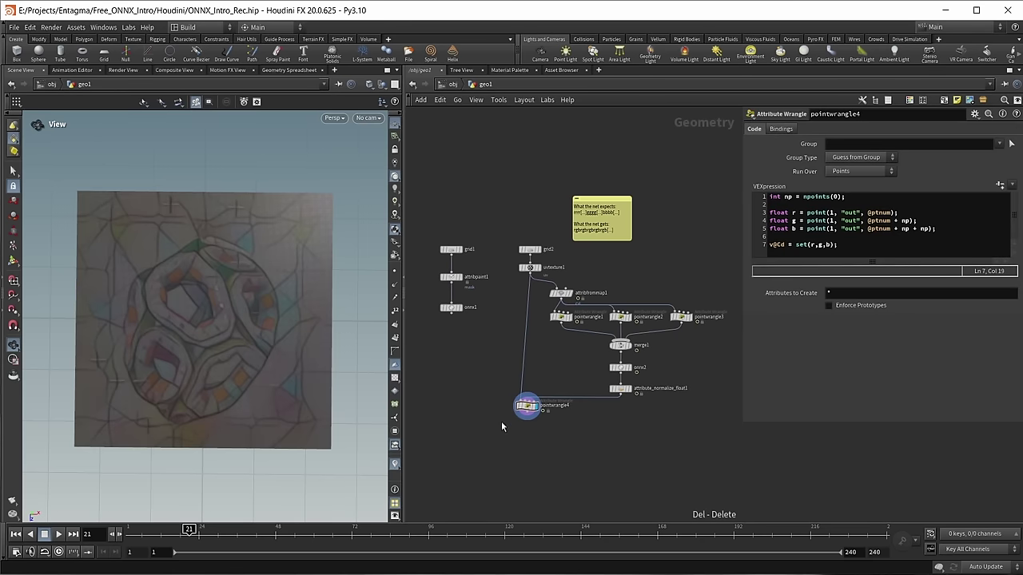
- Duplicate the whole style transfer network, from grid to final wrangle, and place the copy beside the original
{"action": "middle_click_drag", "start_coordinate": [558, 461], "coordinate": [526, 435]}
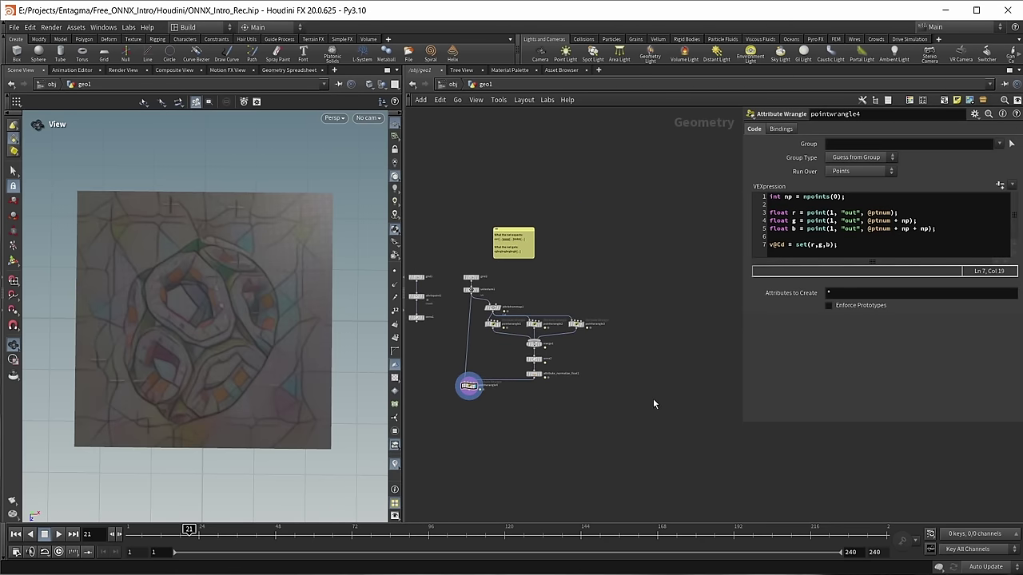
{"action": "left_click_drag", "start_coordinate": [636, 428], "coordinate": [624, 276]}
{"action": "scroll", "coordinate": [651, 357], "scroll_direction": "up", "scroll_amount": 3}
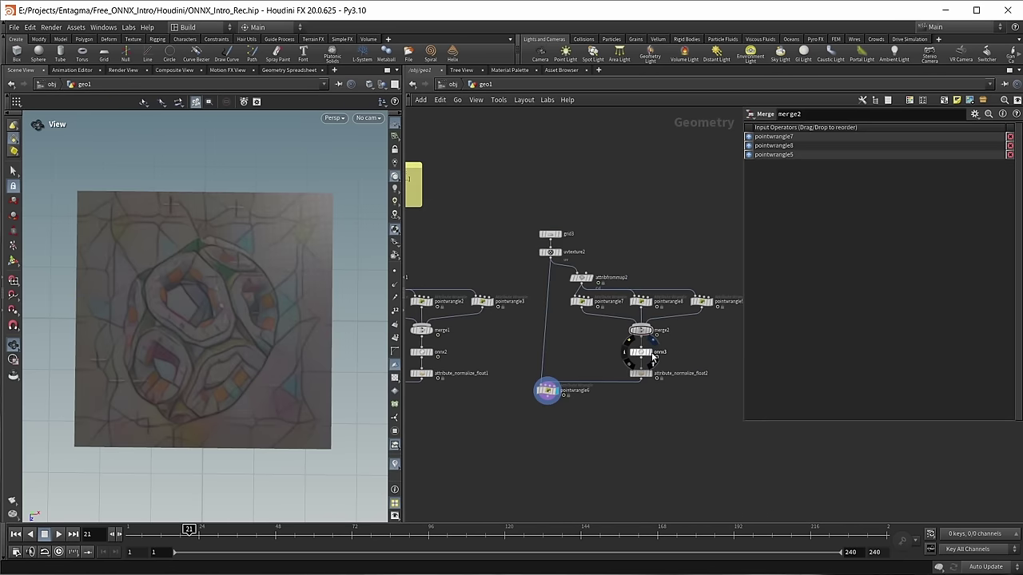
- Load dpt_swin2_base_384.onnx as the model file of the copied ONNX node onnx3 and set up its shapes from the model
{"action": "left_click", "coordinate": [651, 353]}
{"action": "left_click", "coordinate": [641, 352]}
{"action": "left_click", "coordinate": [1011, 129]}
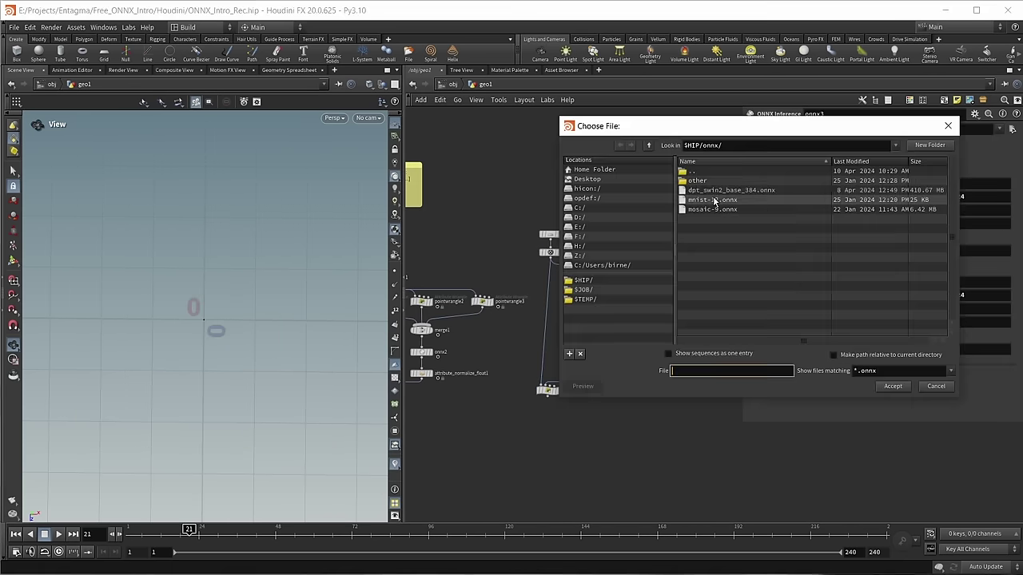
{"action": "left_click", "coordinate": [719, 190]}
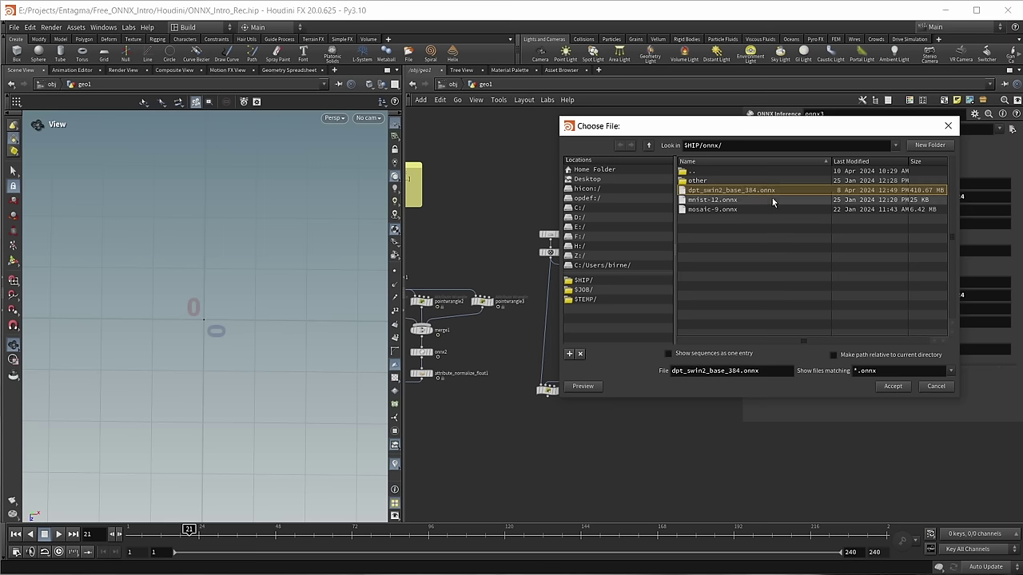
{"action": "left_click", "coordinate": [888, 386]}
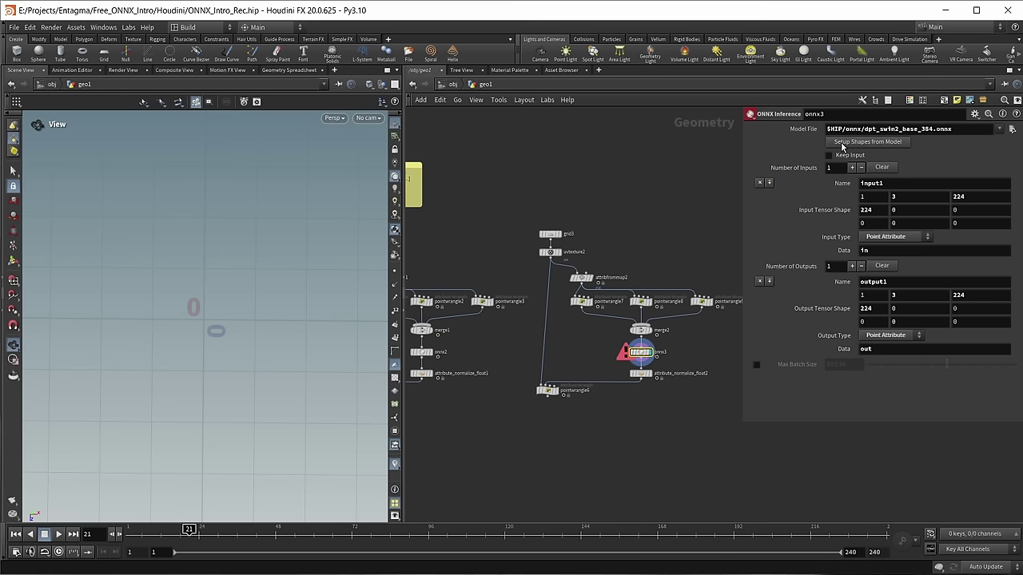
{"action": "left_click", "coordinate": [841, 146]}
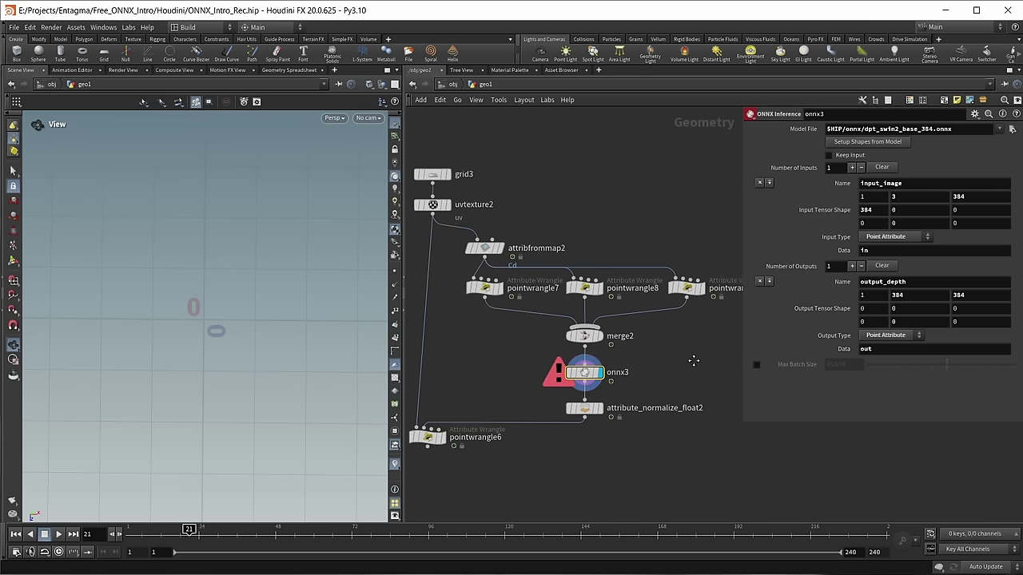
- Inspect the input_image and output_depth tensor shapes of the onnx3 node
{"action": "scroll", "coordinate": [727, 371], "scroll_direction": "up", "scroll_amount": 2}
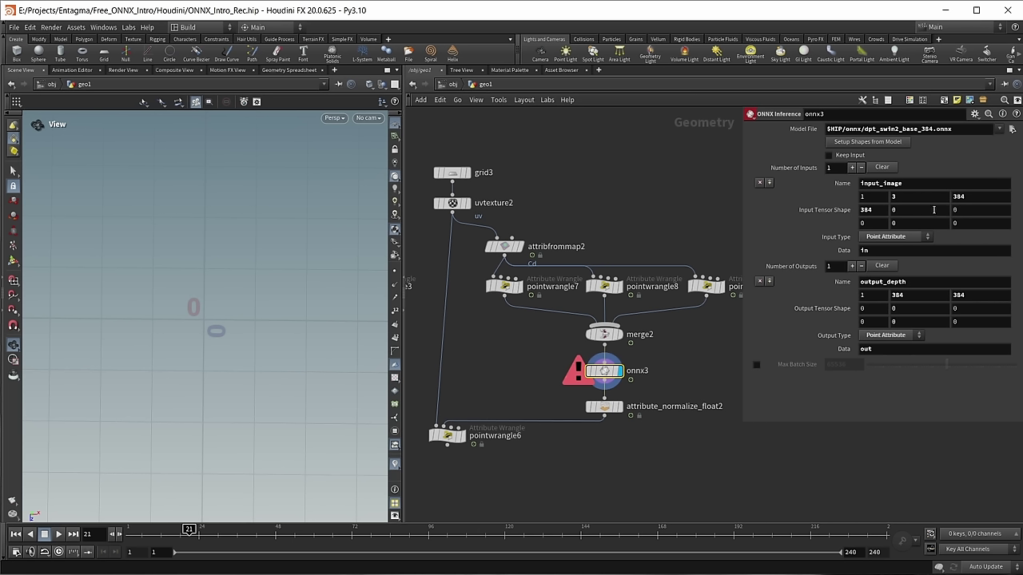
{"action": "left_click", "coordinate": [863, 198]}
{"action": "key", "text": "Tab"}
{"action": "key", "text": "Tab"}
{"action": "double_click", "coordinate": [864, 295]}
{"action": "key", "text": "Tab"}
{"action": "double_click", "coordinate": [966, 295]}
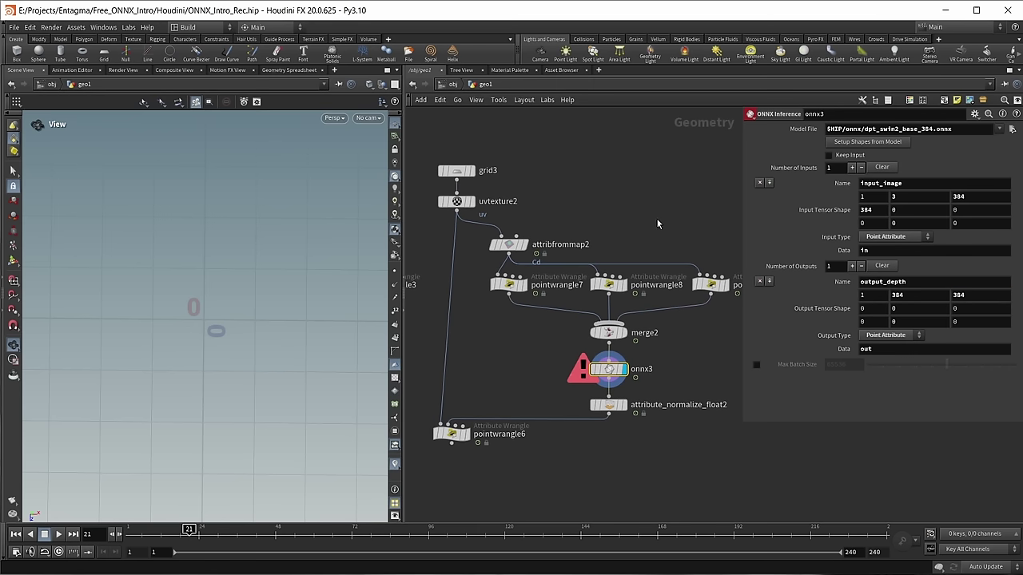
- Set the rows and columns of grid3 to 384 each
{"action": "left_click", "coordinate": [457, 170]}
{"action": "double_click", "coordinate": [843, 209]}
{"action": "type", "text": "384"}
{"action": "double_click", "coordinate": [835, 223]}
{"action": "type", "text": "384"}
{"action": "key", "text": "Return"}
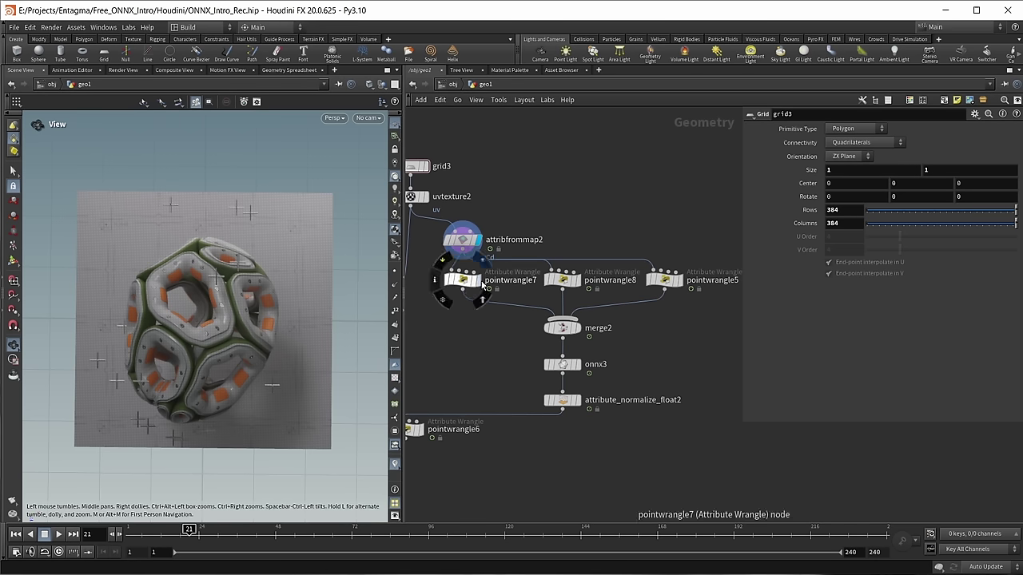
- Display the copied network's nodes in turn, from the channel wrangles through onnx3 and the normalize node to pointwrangle6
{"action": "left_click", "coordinate": [462, 278]}
{"action": "left_click", "coordinate": [562, 278]}
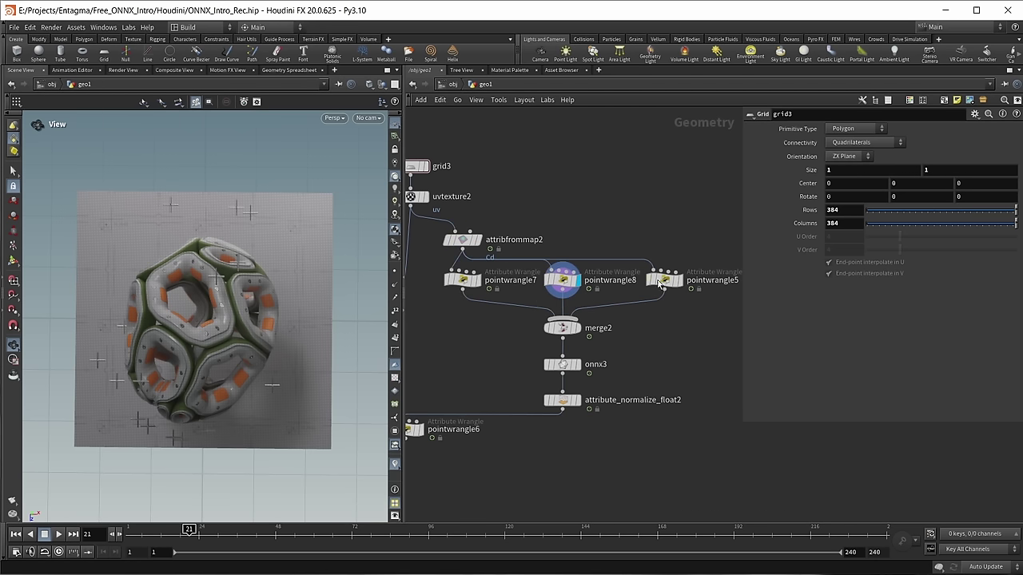
{"action": "left_click", "coordinate": [563, 366]}
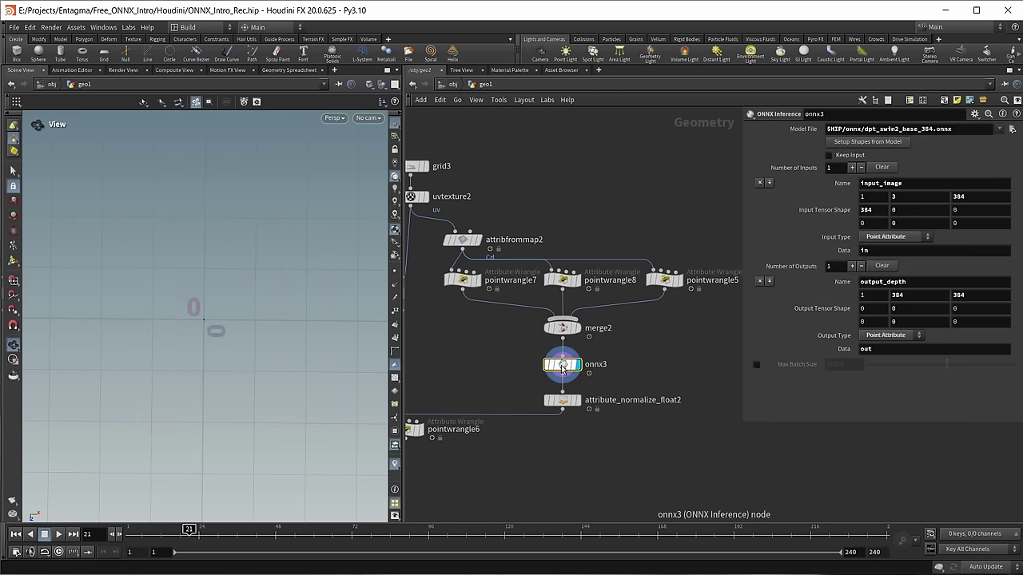
{"action": "middle_click_drag", "start_coordinate": [563, 368], "coordinate": [600, 334]}
{"action": "left_click", "coordinate": [600, 368]}
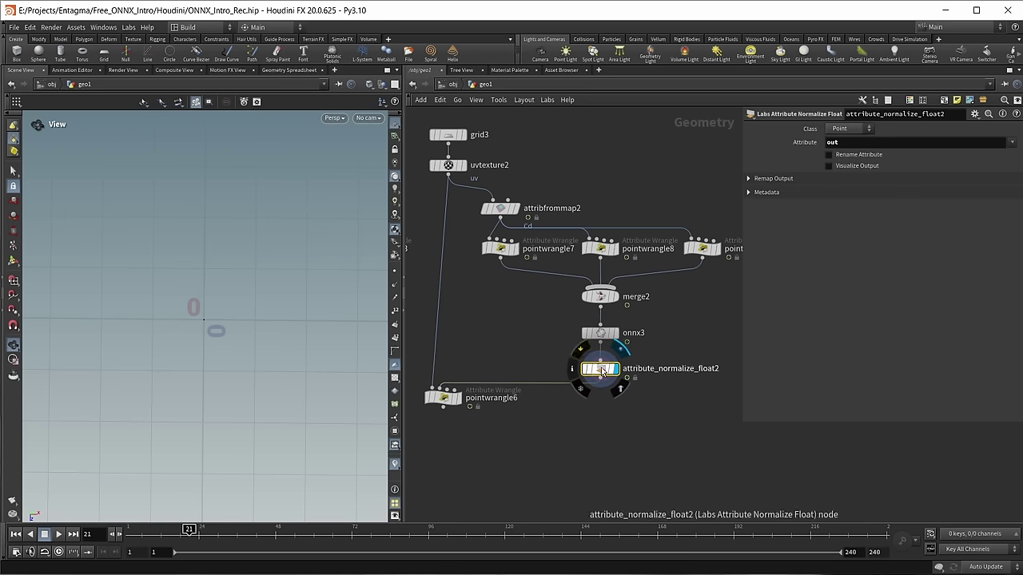
{"action": "middle_click_drag", "start_coordinate": [601, 386], "coordinate": [612, 380]}
{"action": "mouse_move", "coordinate": [459, 394]}
{"action": "left_mouse_down"}
{"action": "mouse_move", "coordinate": [471, 406]}
{"action": "mouse_move", "coordinate": [463, 404]}
{"action": "left_mouse_up"}
{"action": "left_click", "coordinate": [467, 402]}
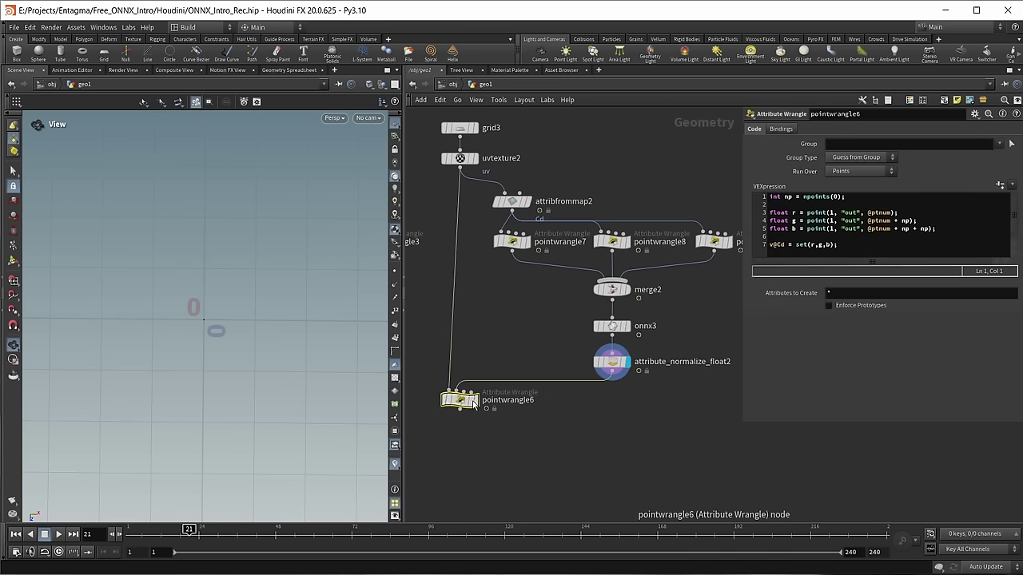
{"action": "left_click", "coordinate": [479, 407]}
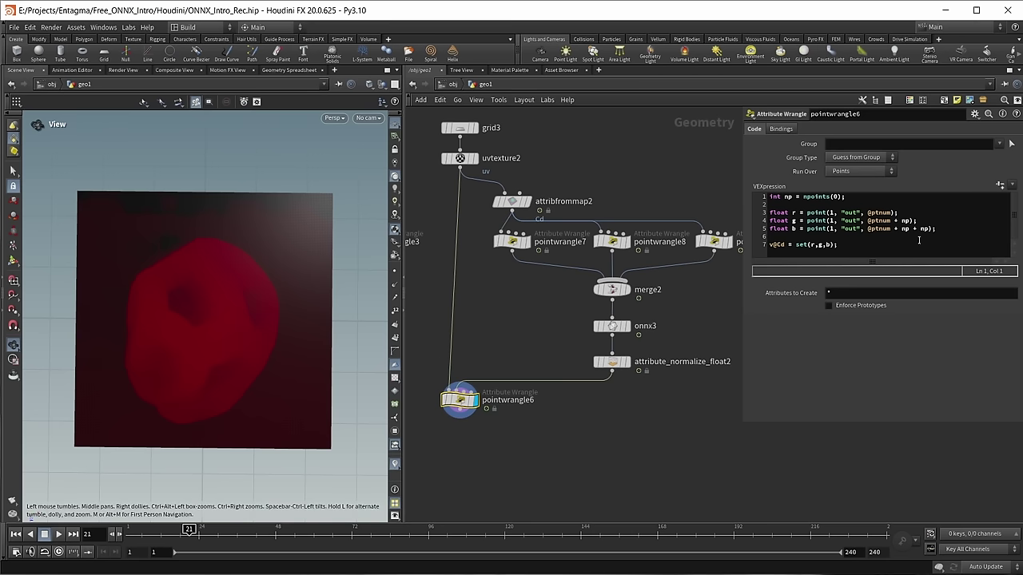
{"action": "key", "text": "ctrl+a"}
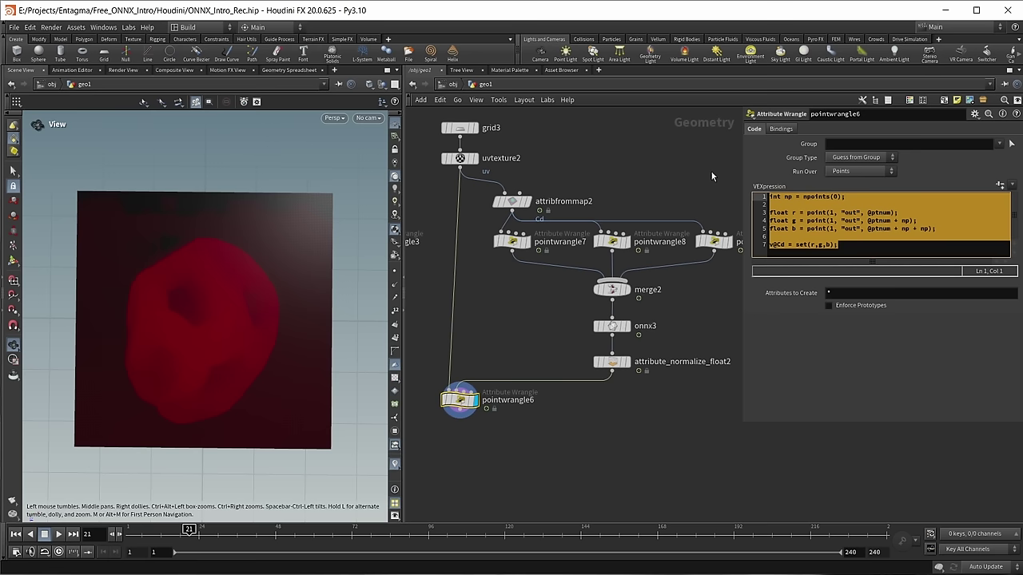
{"action": "key", "text": "BackSpace"}
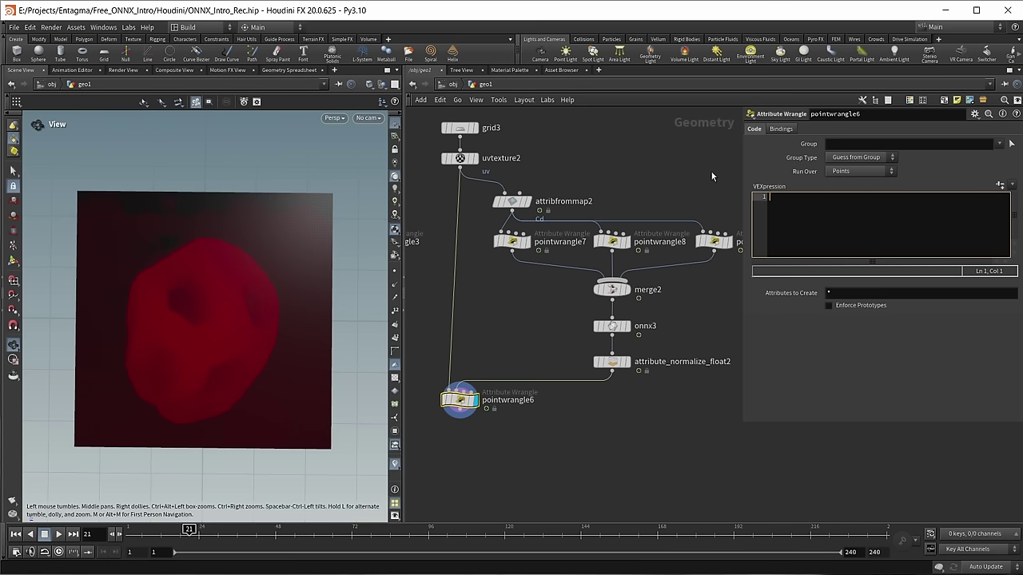
{"action": "type", "text": "float depth "}
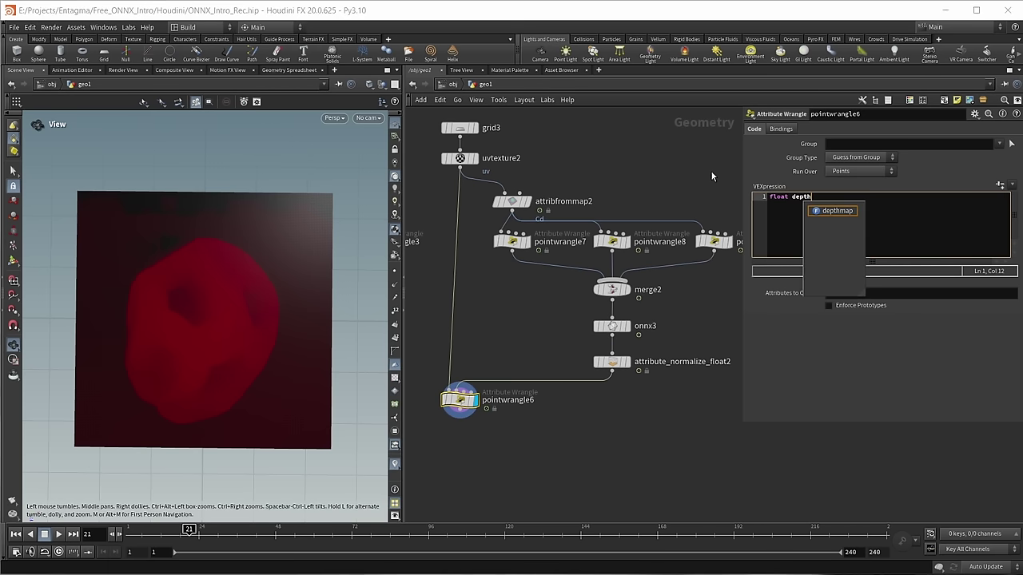
{"action": "type", "text": "= po"}
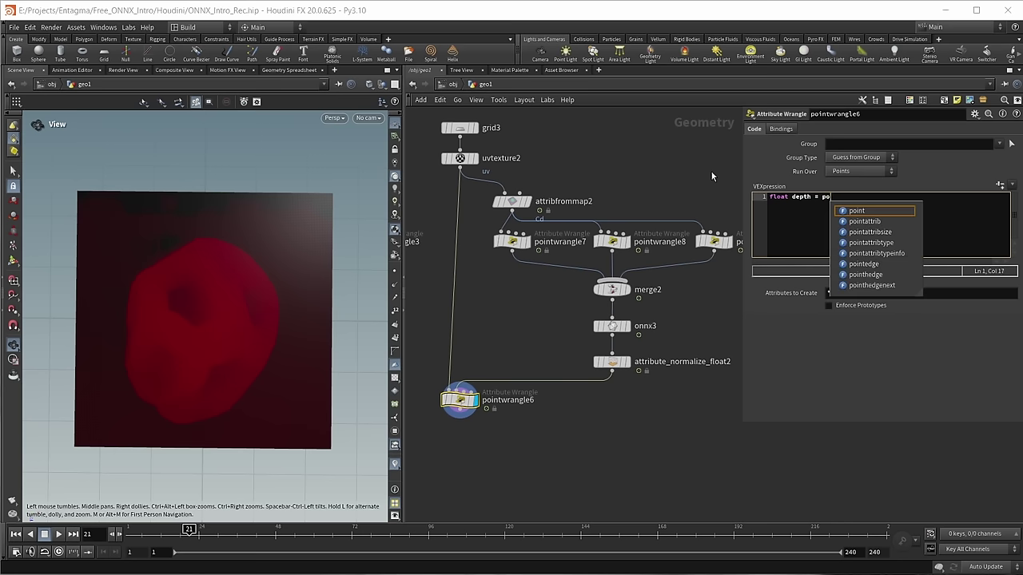
{"action": "type", "text": "int(1, \"out\""}
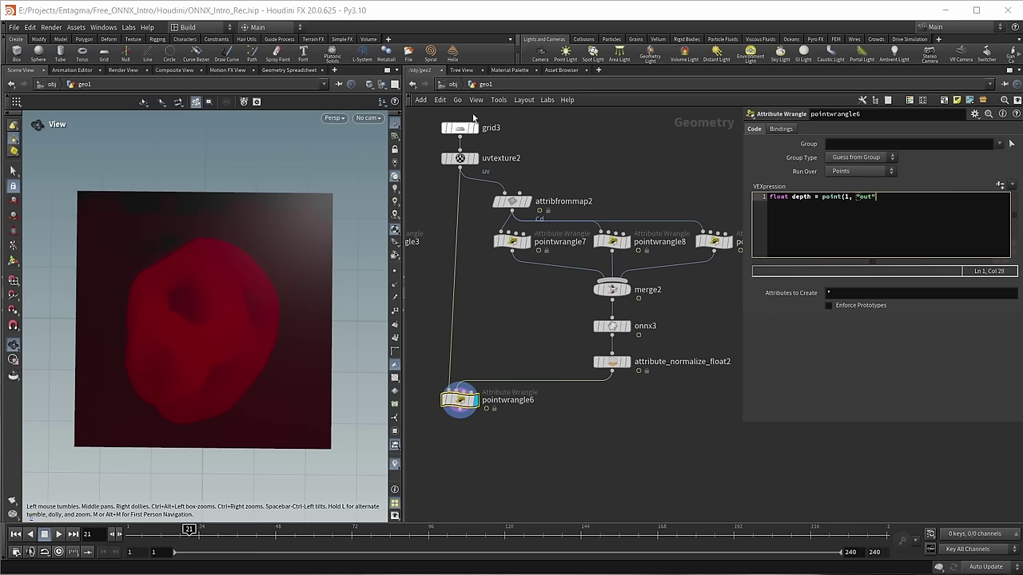
{"action": "mouse_move", "coordinate": [601, 371]}
{"action": "type", "text": ", "}
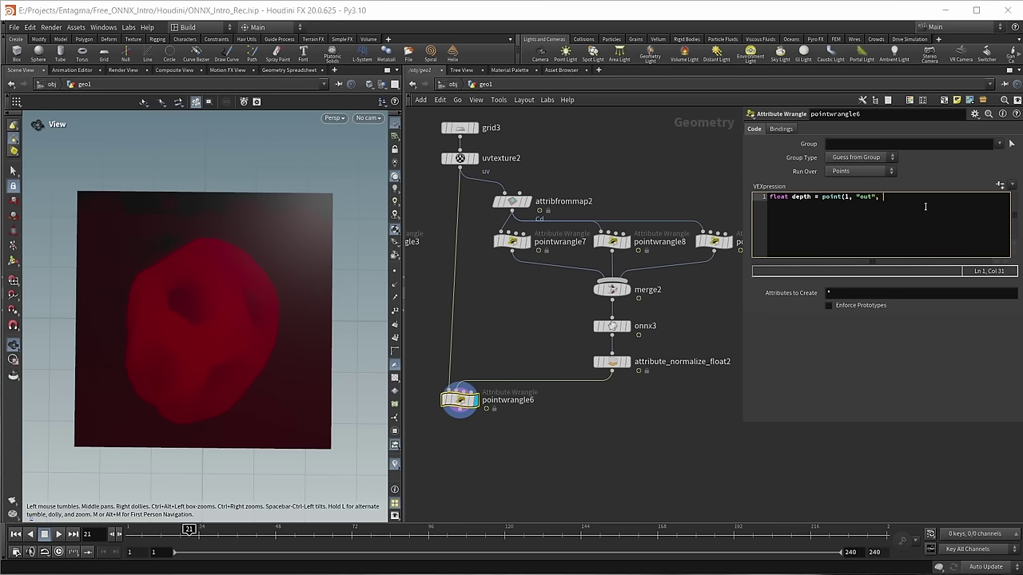
{"action": "type", "text": "@ptnum);"}
- Add the line v@P += set(0, depth, 0); to pointwrangle6 and view the displaced grid at an angle
{"action": "key", "text": "Return"}
{"action": "key", "text": "Return"}
{"action": "type", "text": "v@P"}
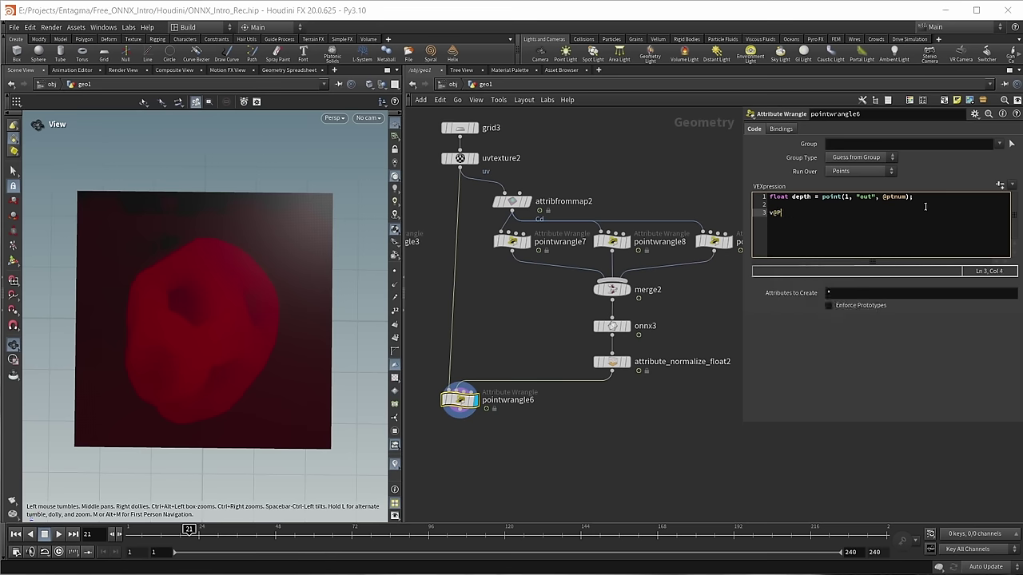
{"action": "type", "text": " += set("}
{"action": "type", "text": "epth"}
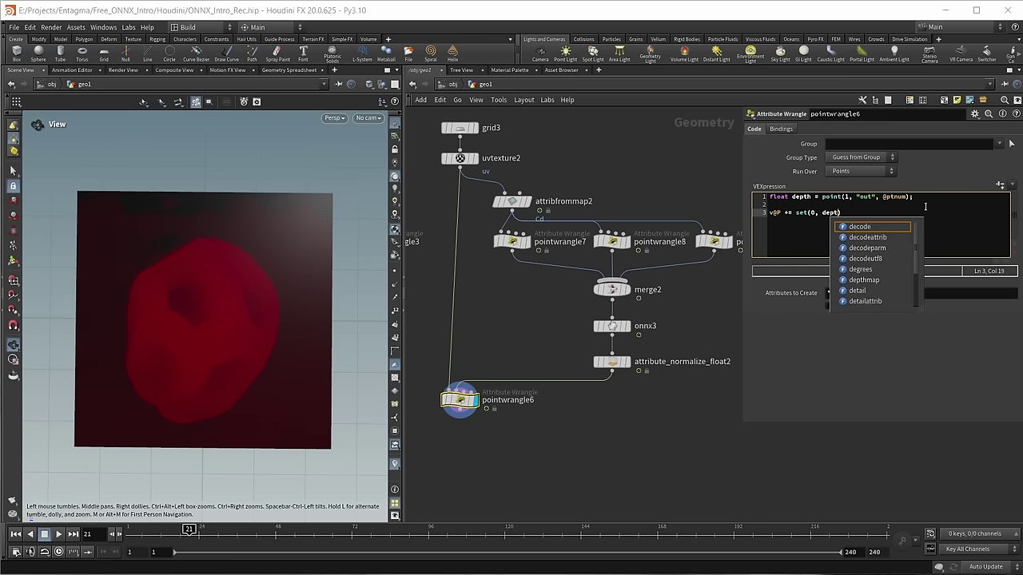
{"action": "type", "text": ", 0"}
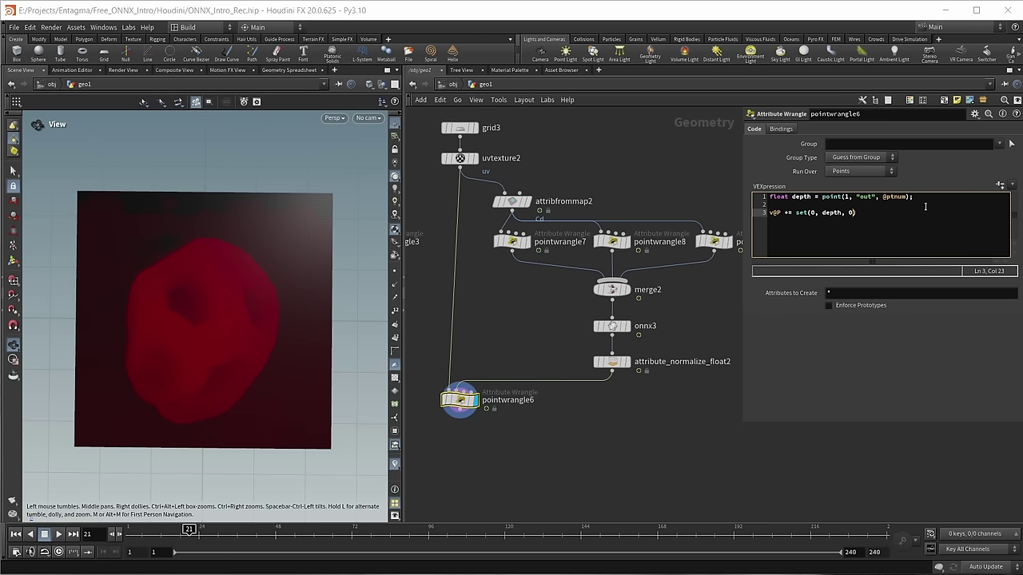
{"action": "type", "text": ");"}
{"action": "left_click_drag", "start_coordinate": [212, 354], "coordinate": [244, 285]}
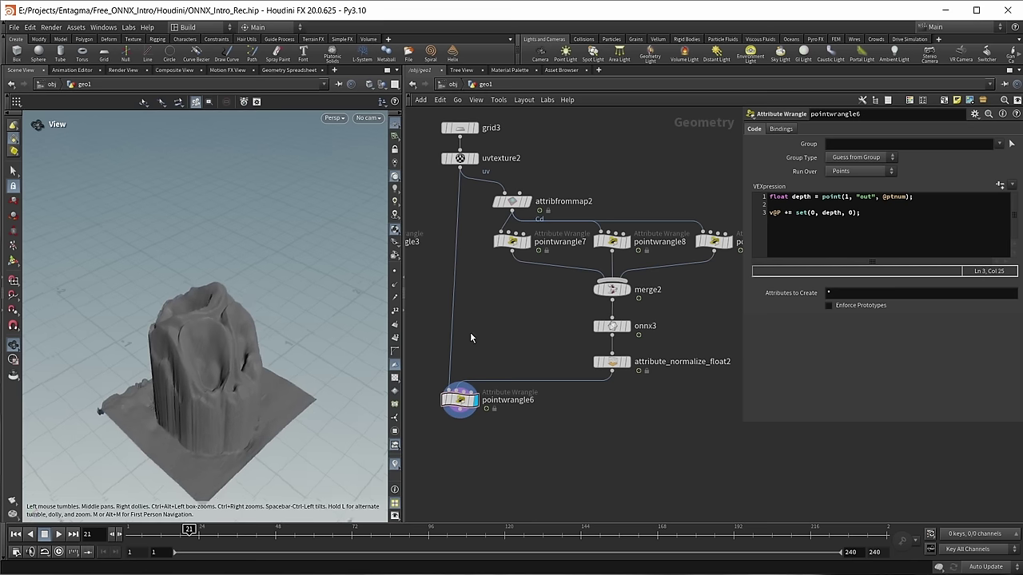
- Wire attribfrommap2 into the first input of pointwrangle6 and align it below uvtexture2
{"action": "left_click_drag", "start_coordinate": [512, 205], "coordinate": [482, 200]}
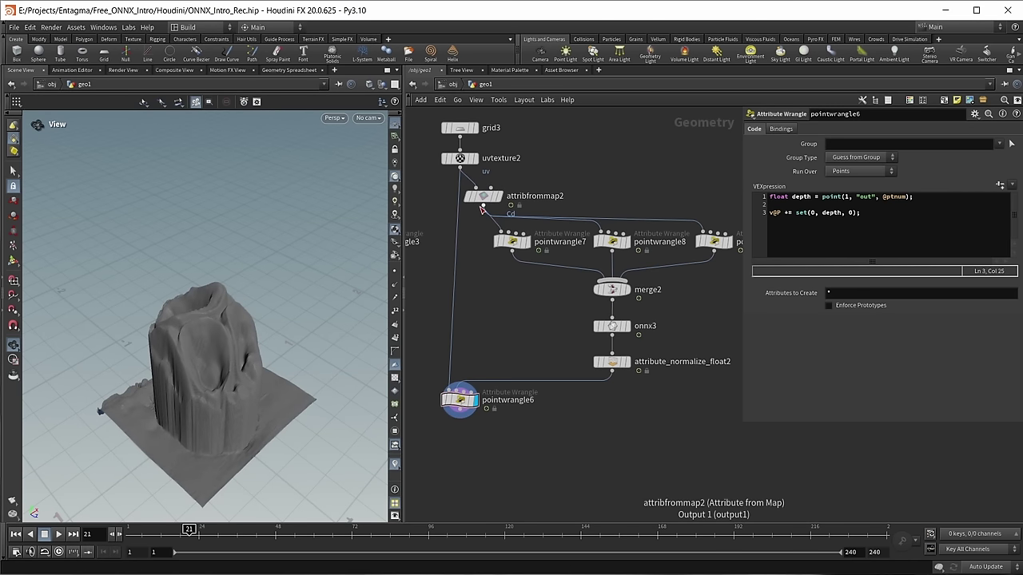
{"action": "left_click", "coordinate": [483, 207]}
{"action": "left_click", "coordinate": [458, 386]}
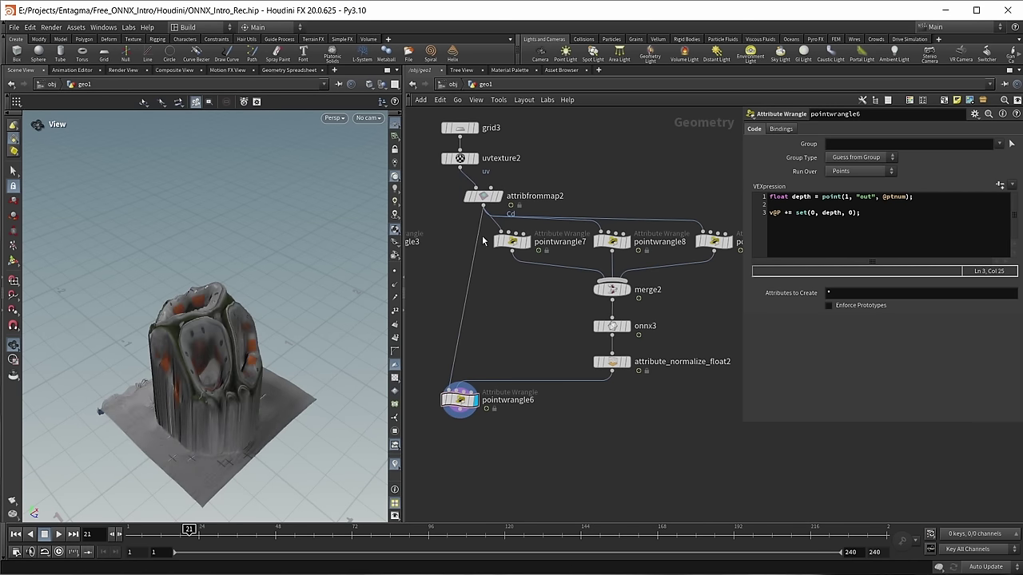
{"action": "left_click_drag", "start_coordinate": [496, 200], "coordinate": [473, 203]}
{"action": "left_click_drag", "start_coordinate": [347, 290], "coordinate": [244, 328]}
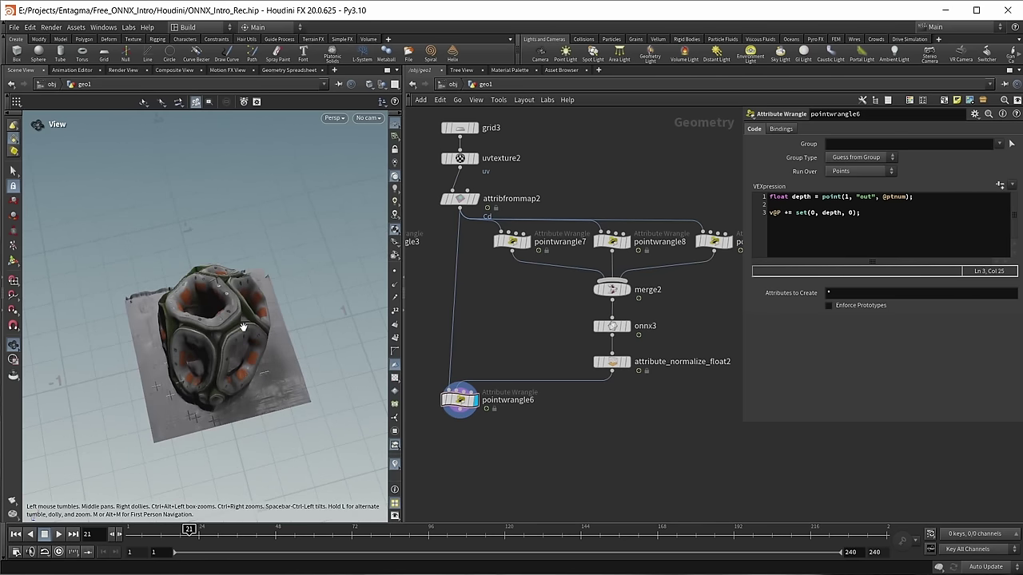
- Scale the displacement in pointwrangle6 by changing the height term to depth*.3
{"action": "left_click", "coordinate": [843, 212]}
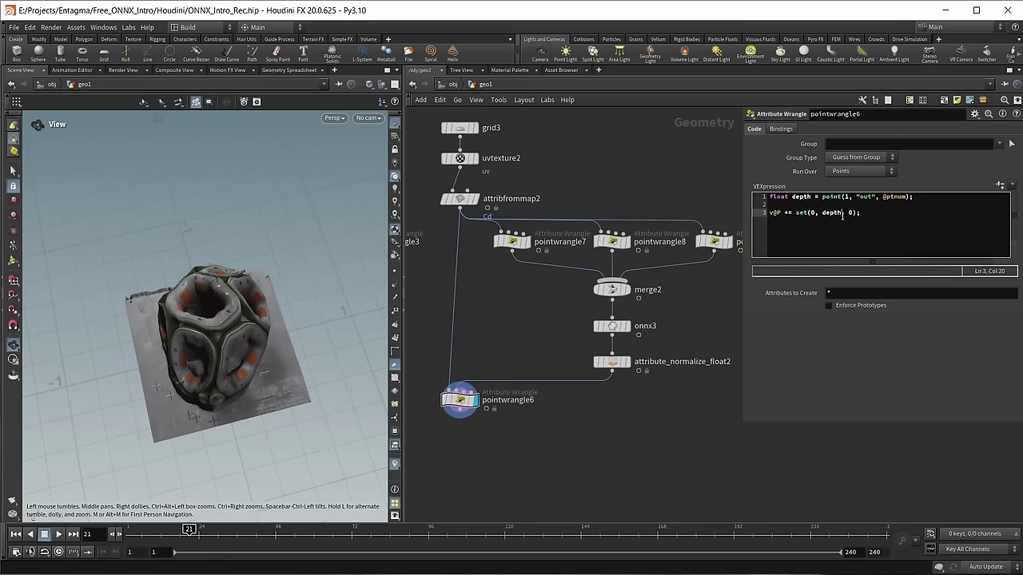
{"action": "type", "text": "*"}
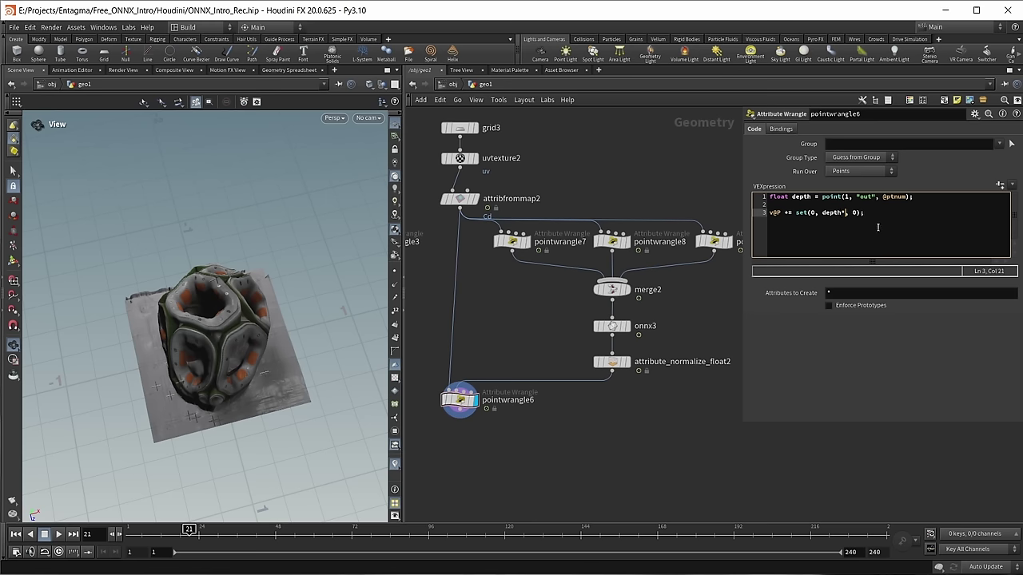
{"action": "type", "text": ".3"}
{"action": "left_click_drag", "start_coordinate": [192, 319], "coordinate": [200, 339]}
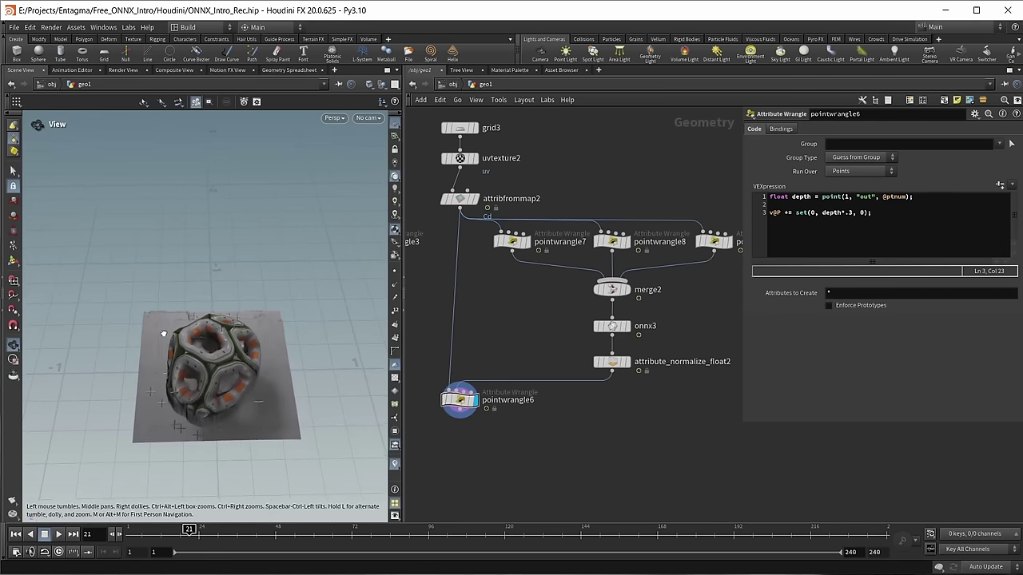
- Display the style transfer result from pointwrangle4 again and view it alongside an overview of all the networks
{"action": "key", "text": "h"}
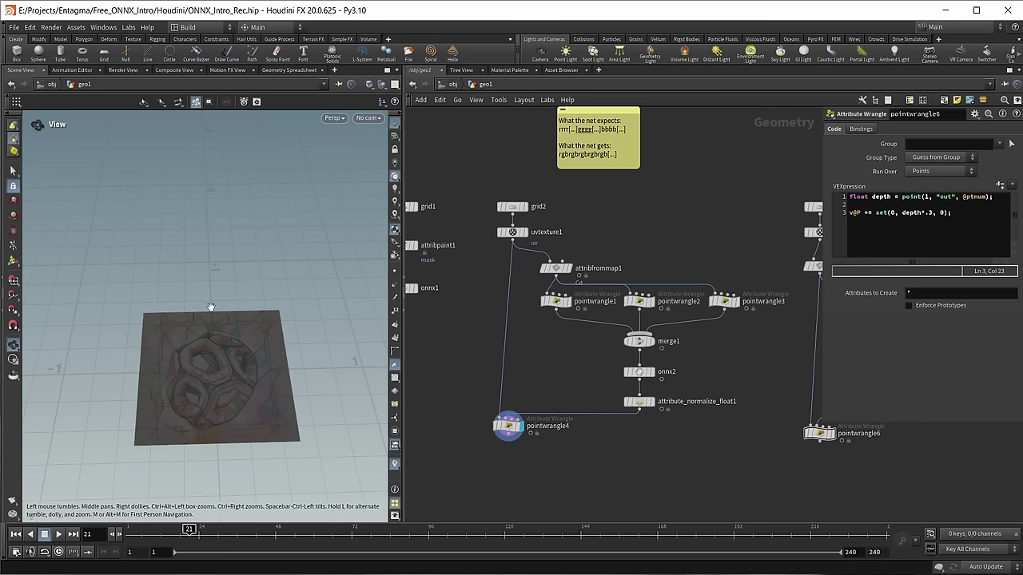
{"action": "left_click_drag", "start_coordinate": [184, 376], "coordinate": [195, 338]}
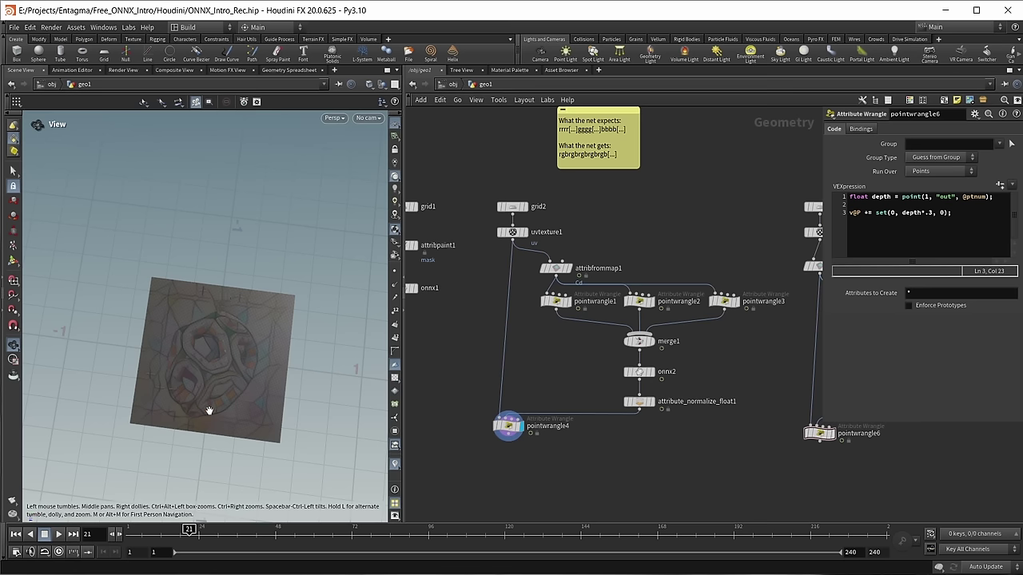
{"action": "scroll", "coordinate": [429, 382], "scroll_direction": "down", "scroll_amount": 3}
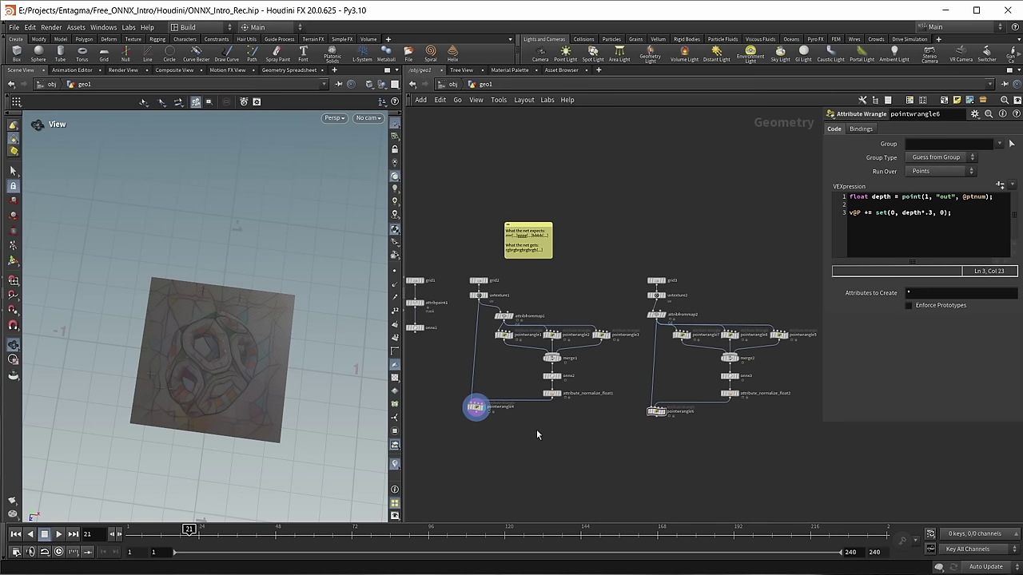